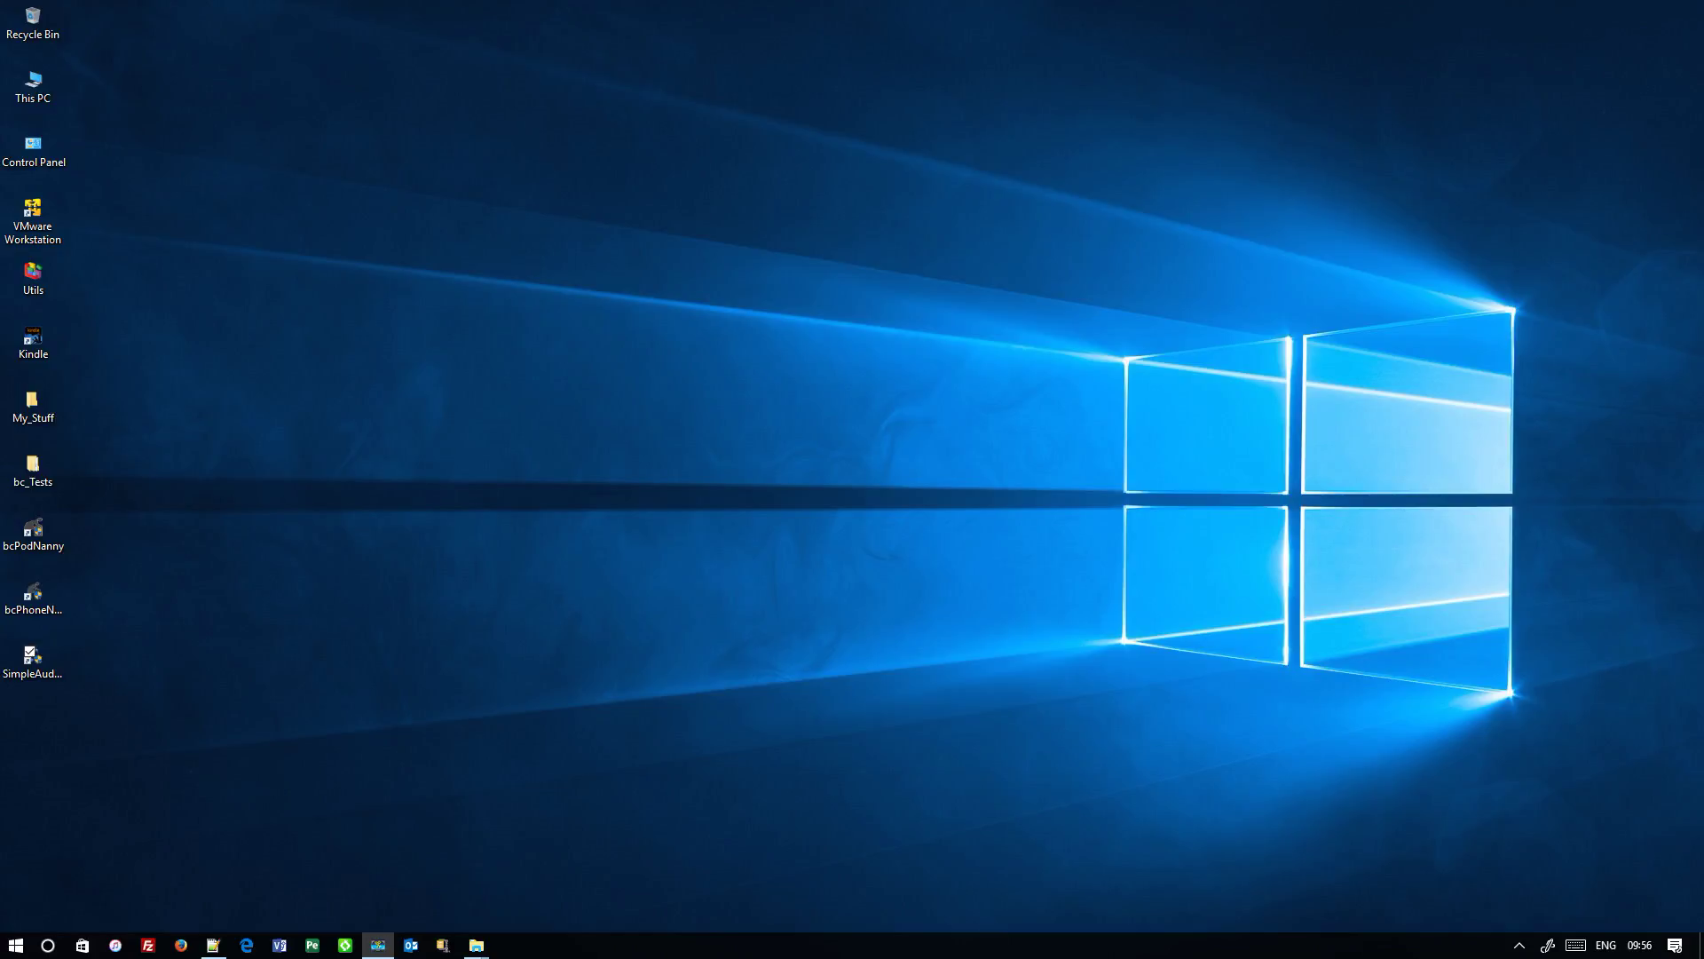
- Open Simple Audio Converter from the desktop and dismiss the Disable iTunes Sync notice
drag(37, 652, 215, 460)
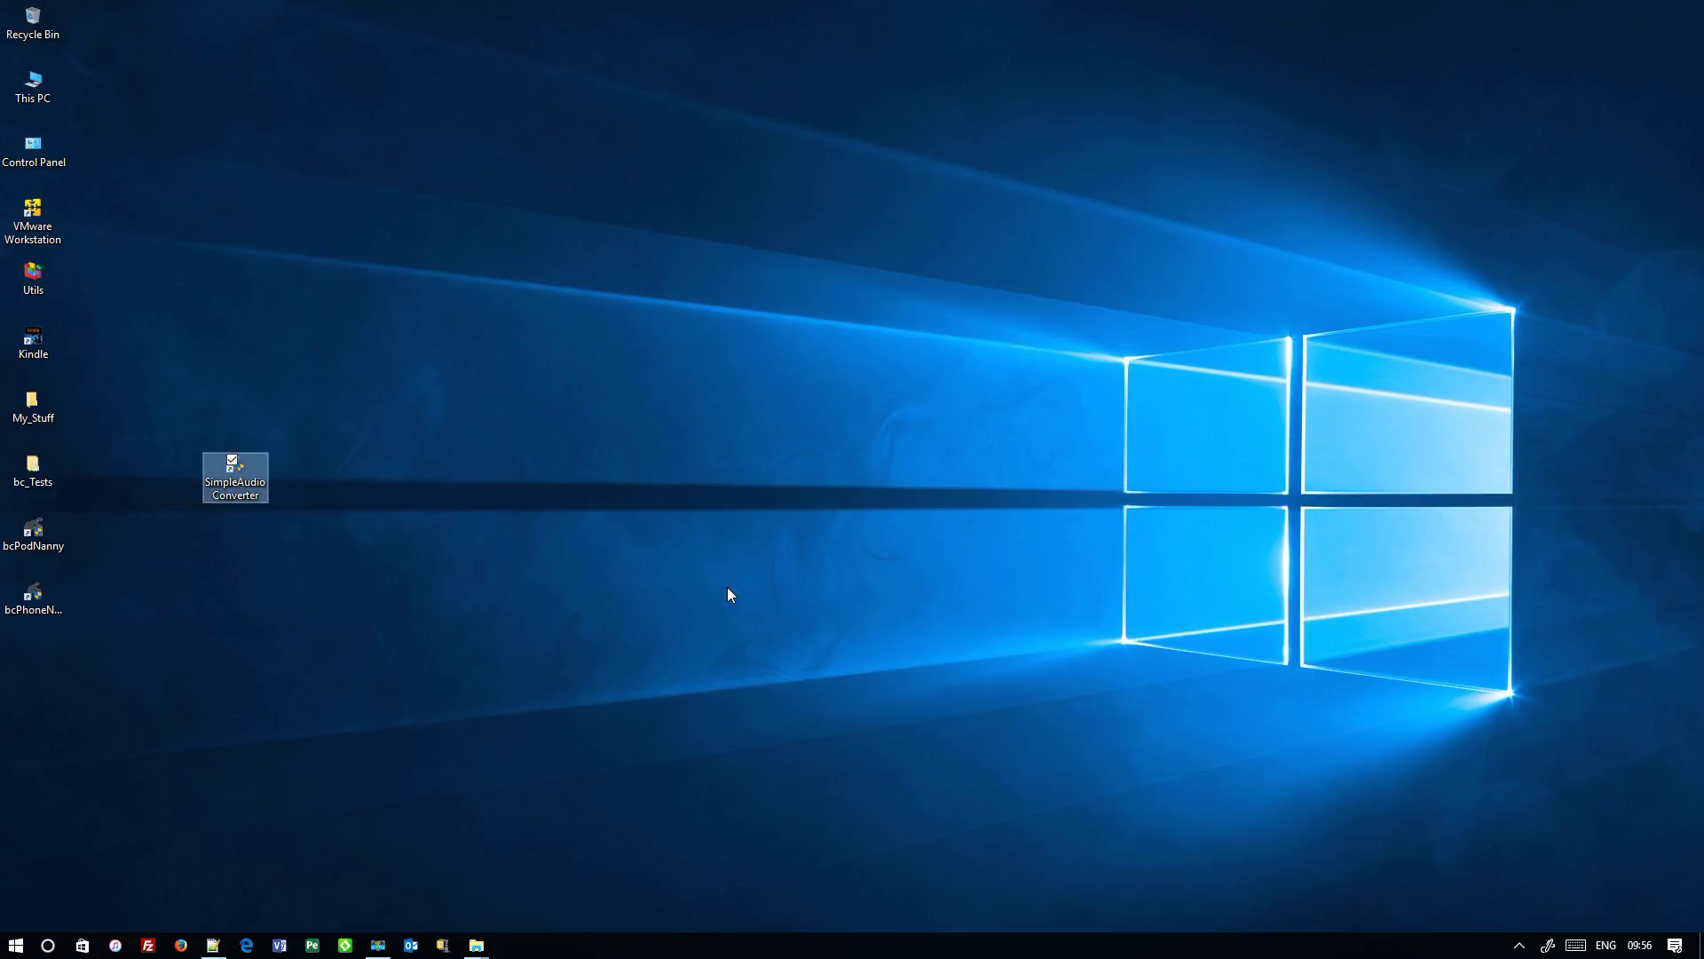
drag(232, 476, 30, 671)
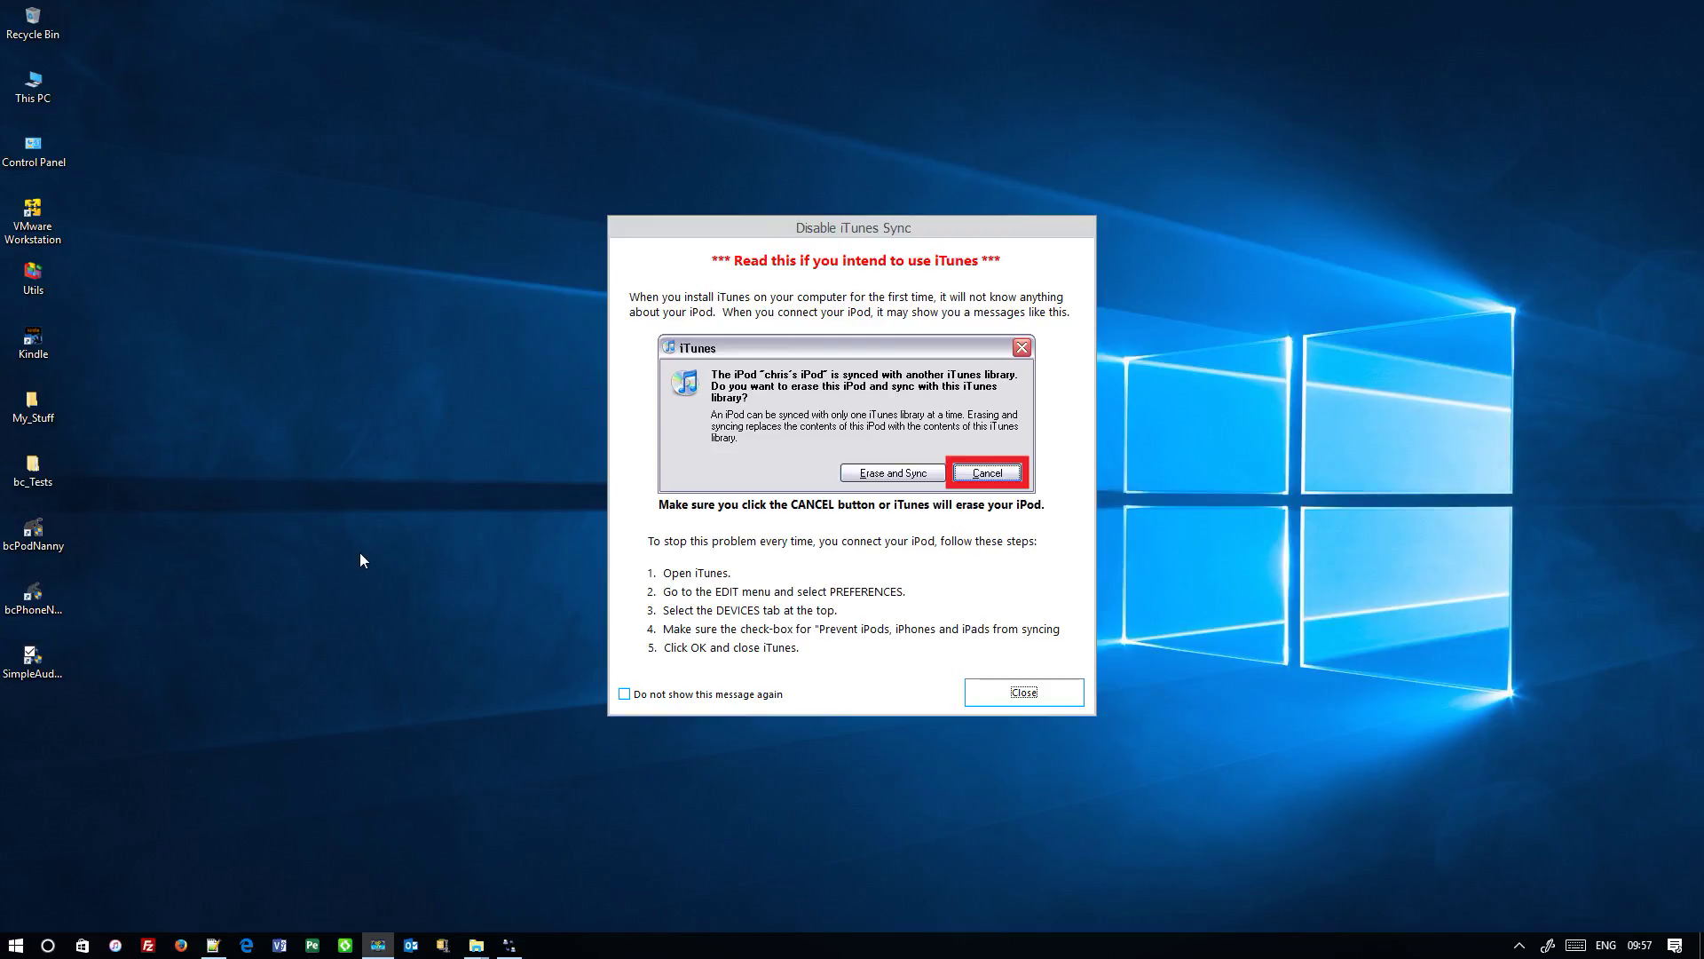
click(1002, 700)
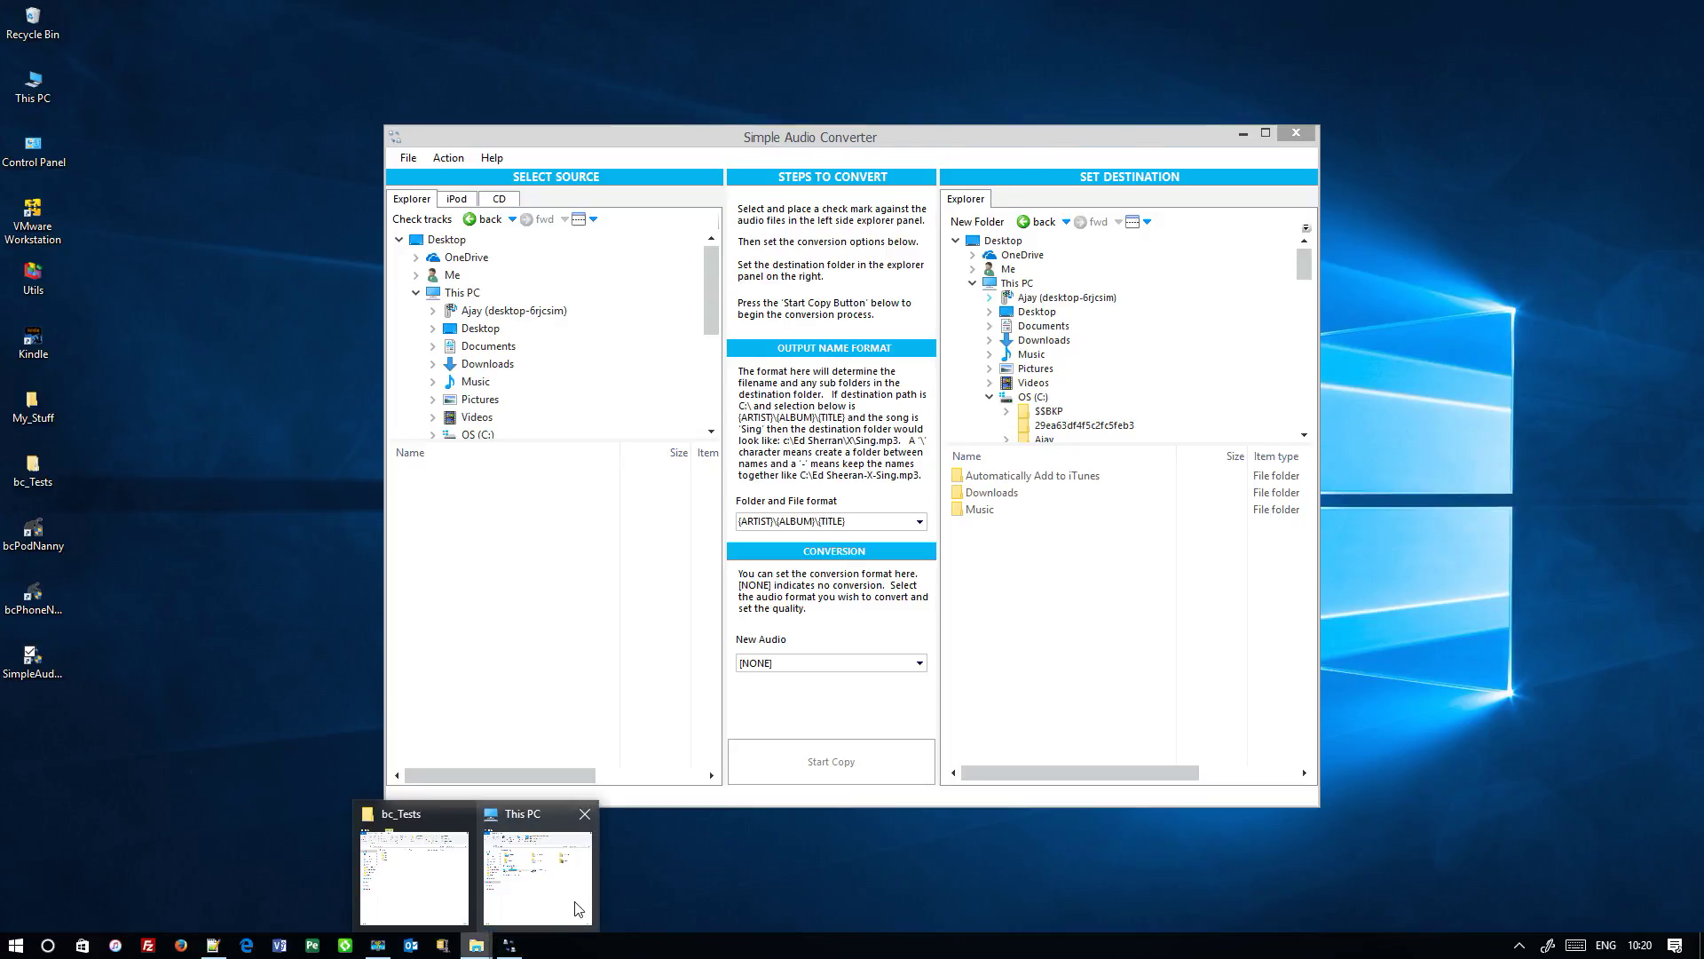
- Bring the This PC window forward, cancel the running McAfee scan and close LiveSafe
click(572, 904)
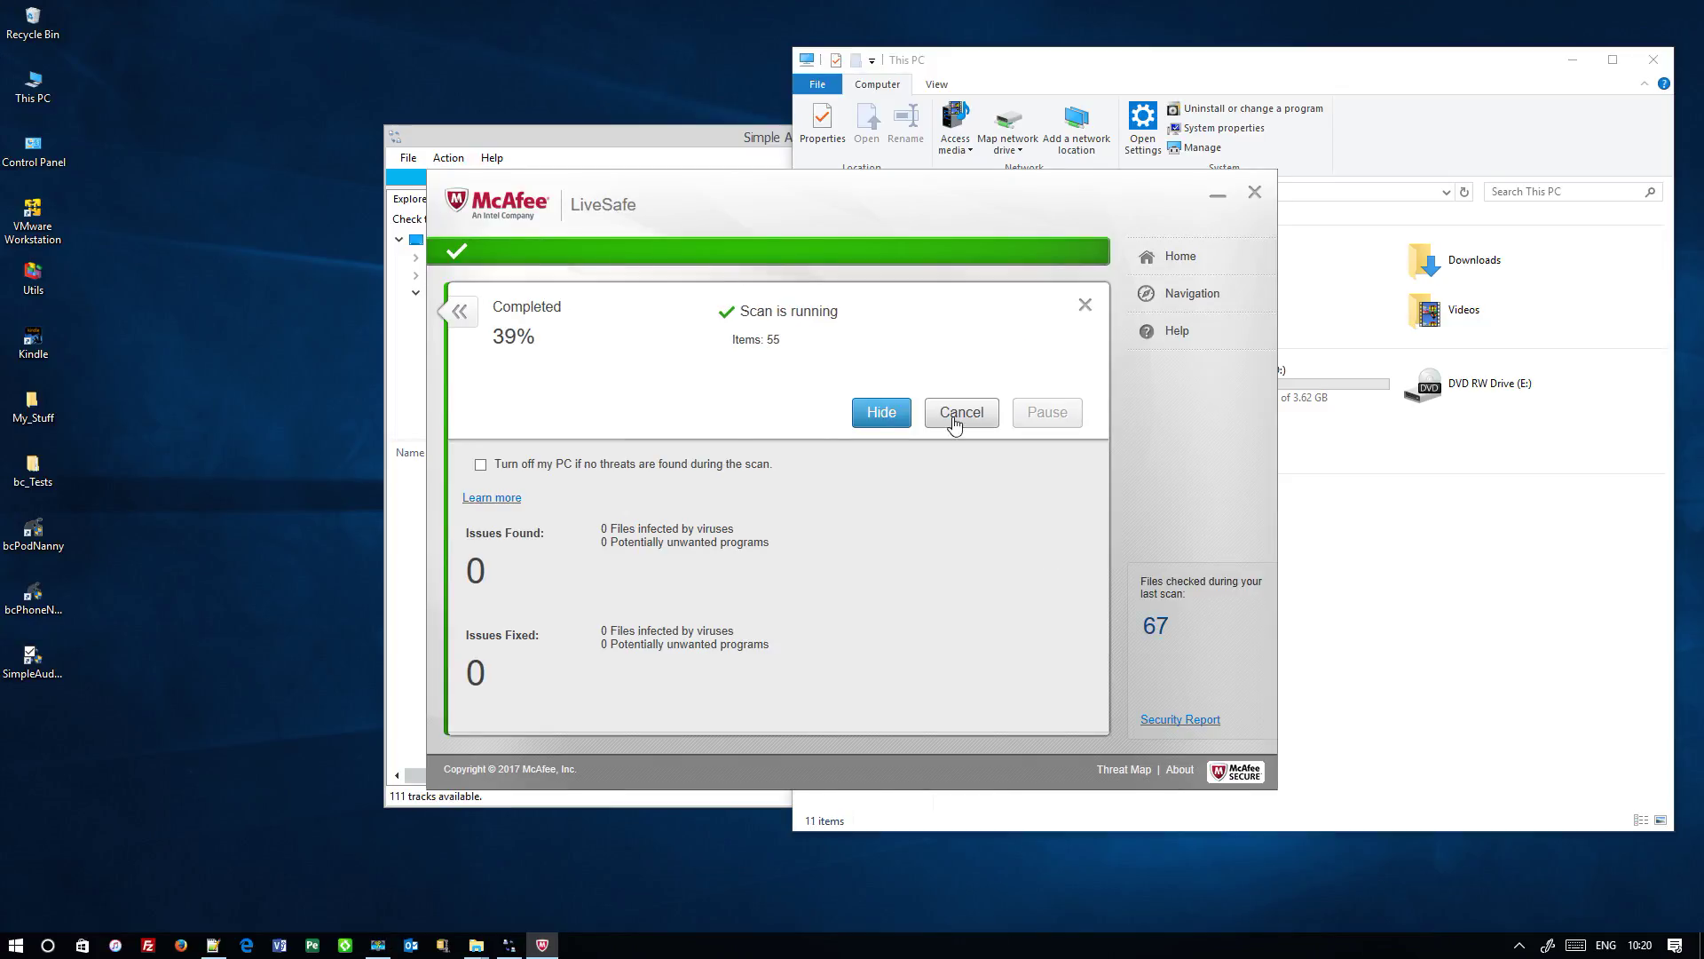
click(959, 414)
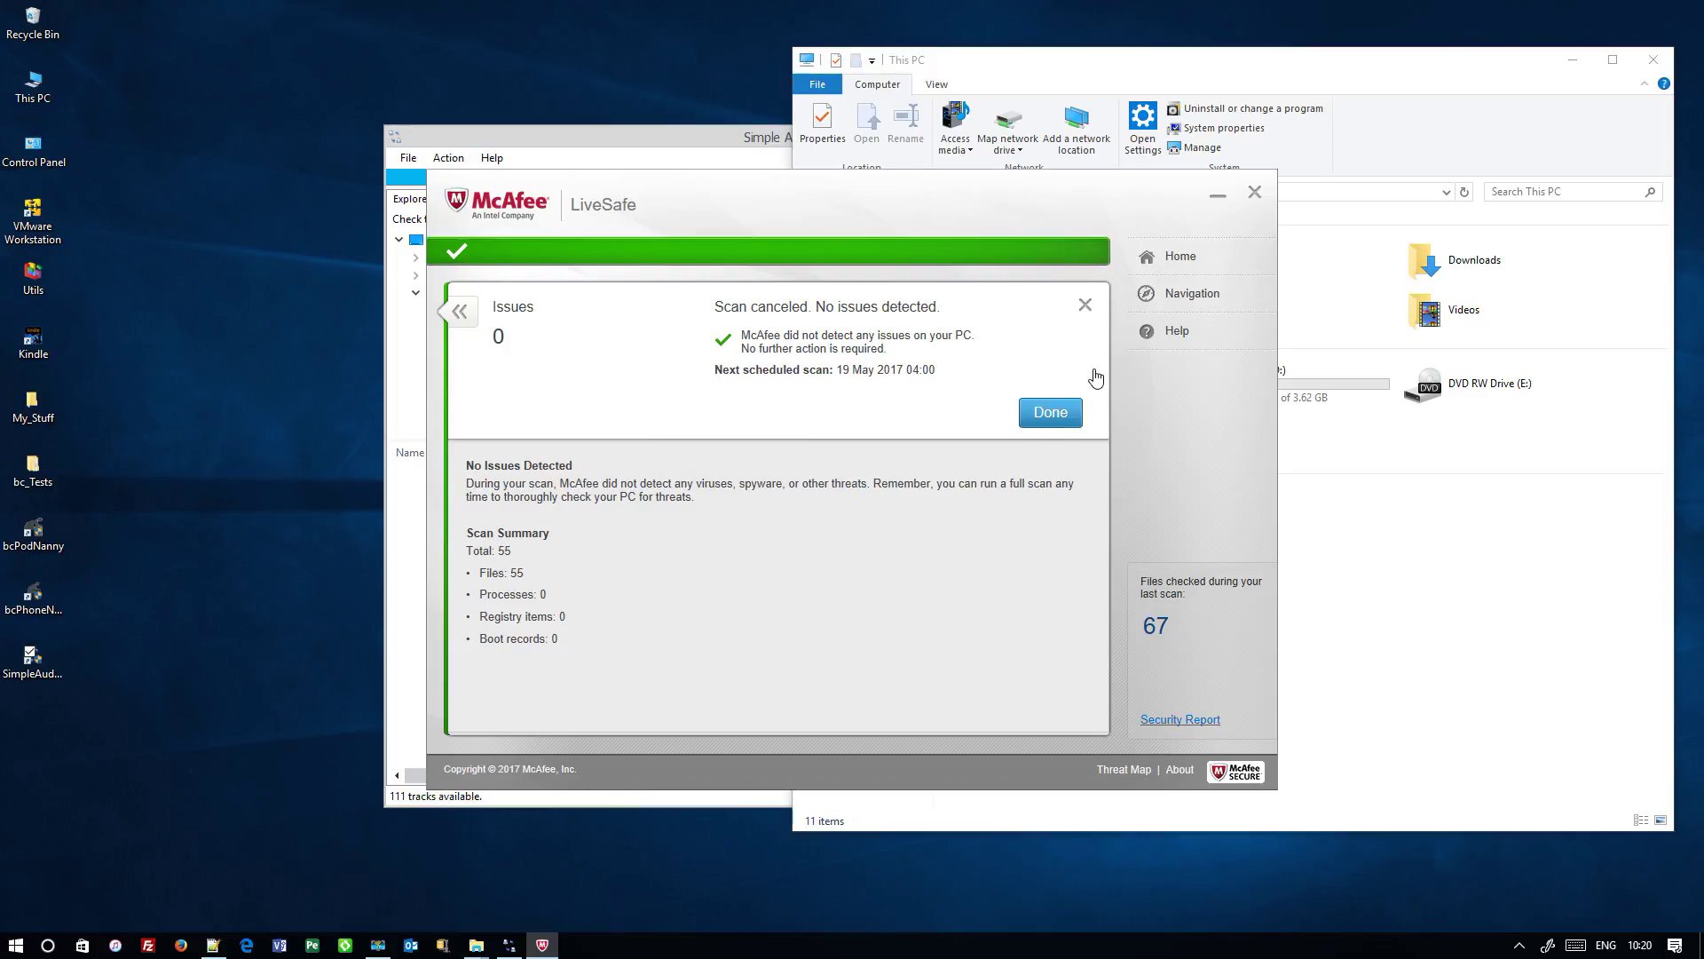
click(1254, 193)
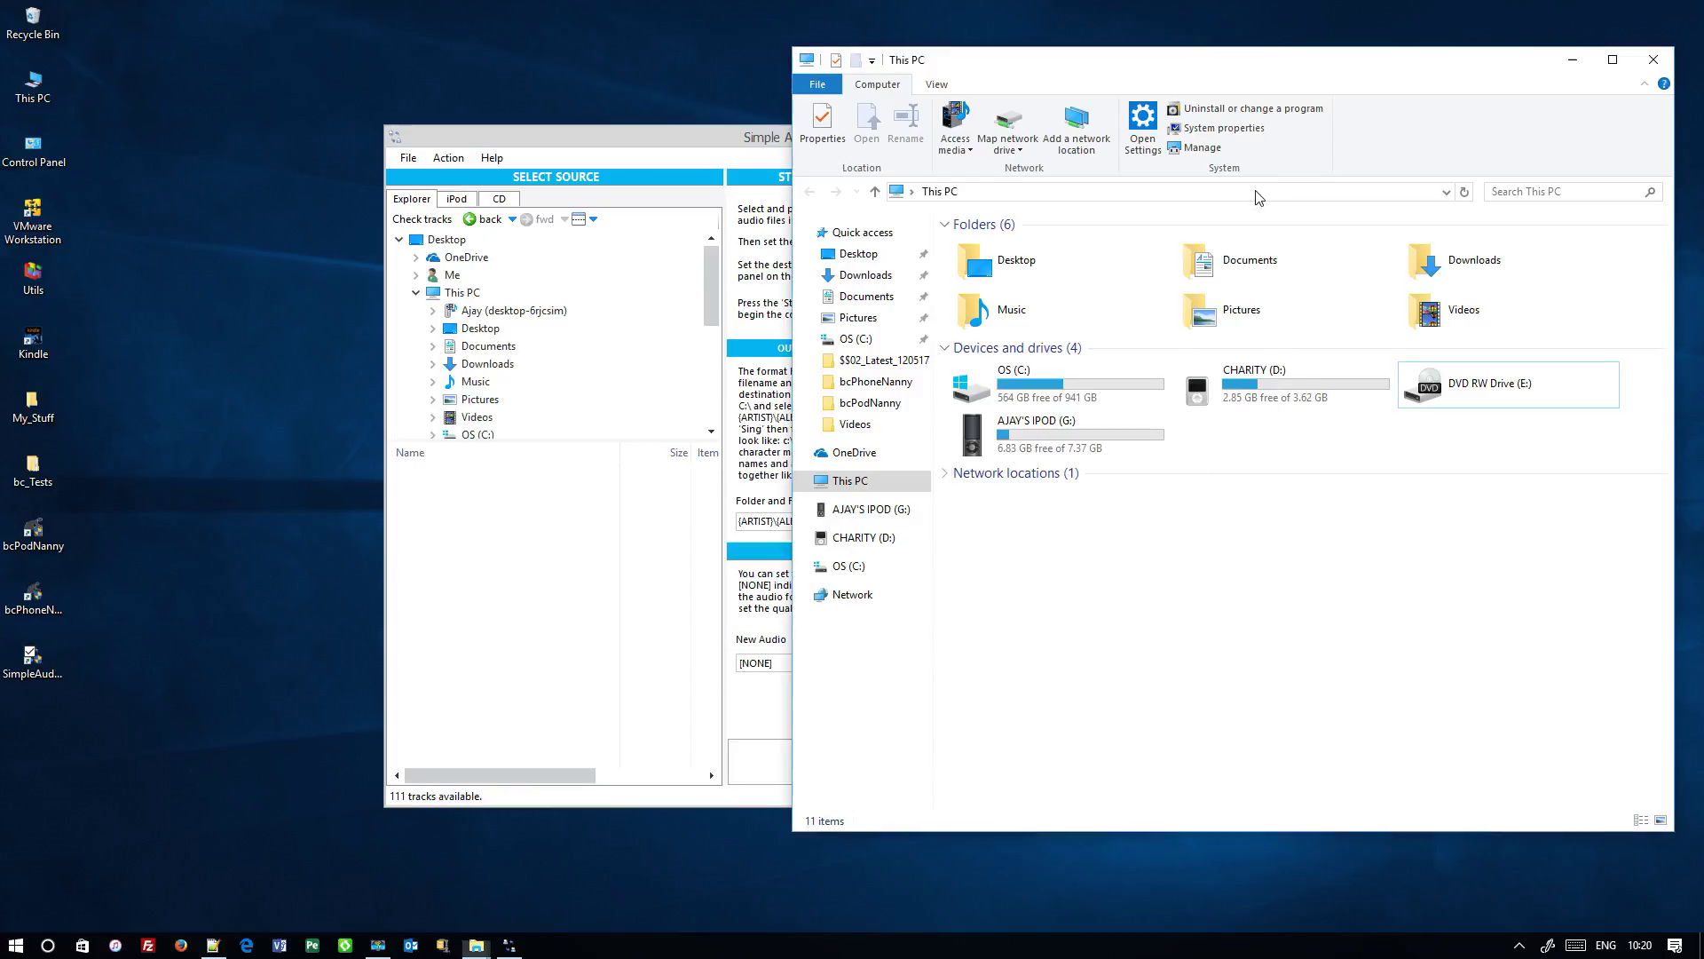
- Refresh the drives shown in This PC and minimize the window
right_click(1122, 577)
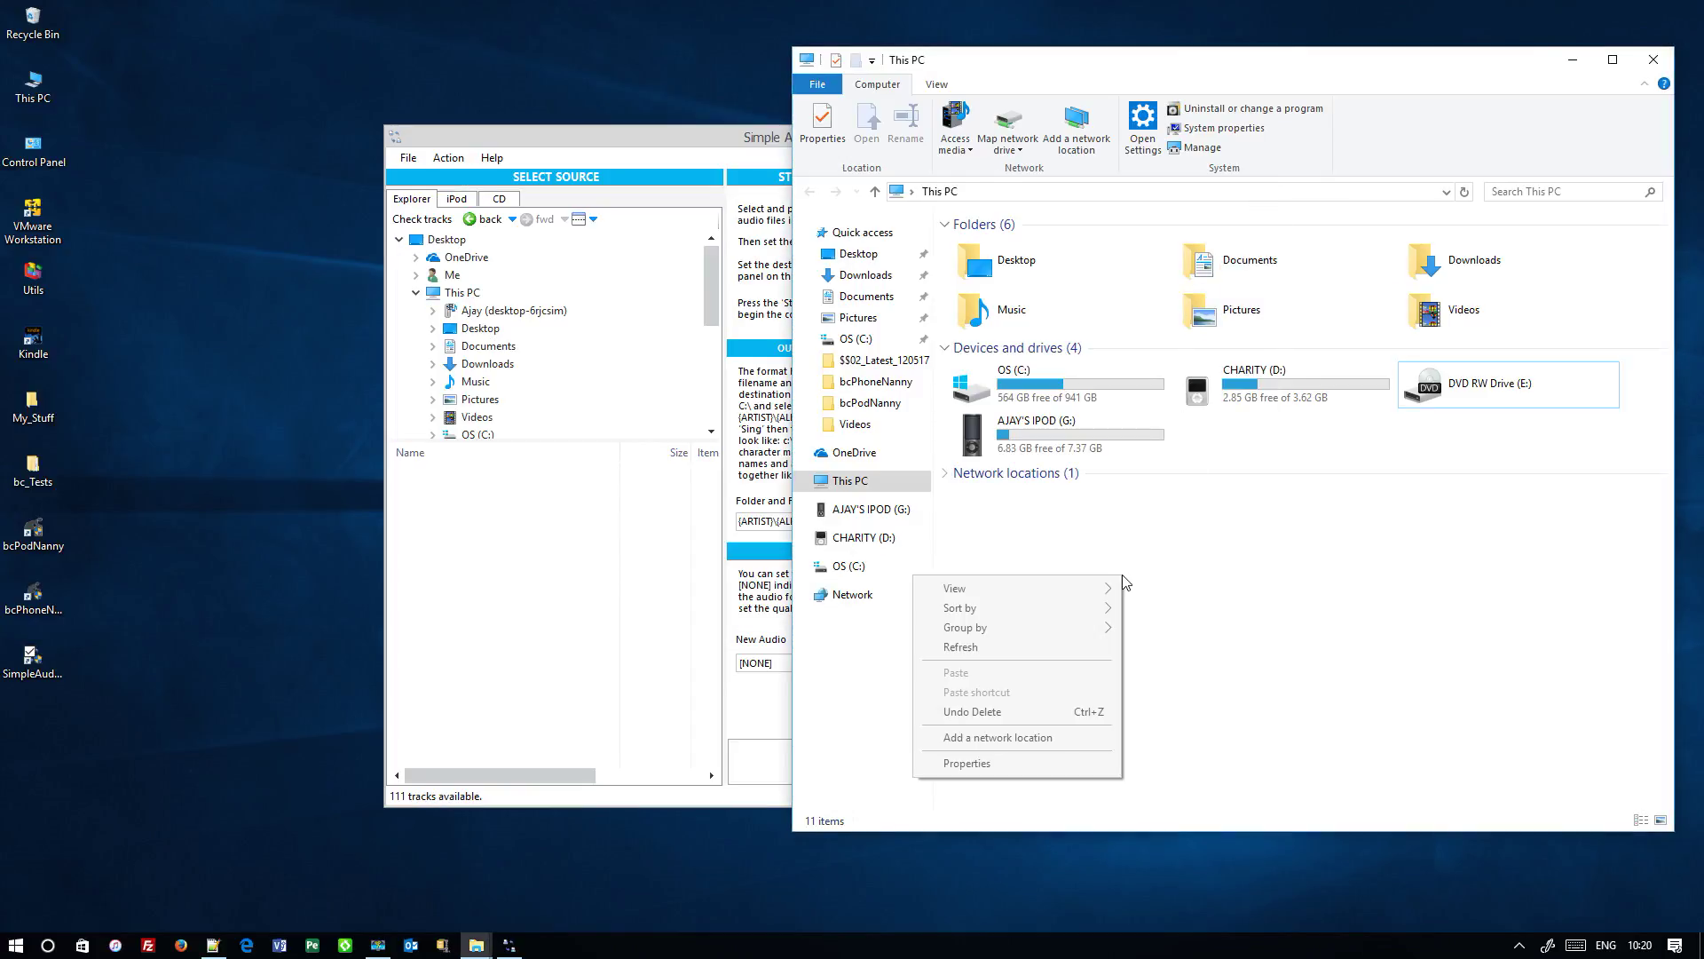
click(1015, 650)
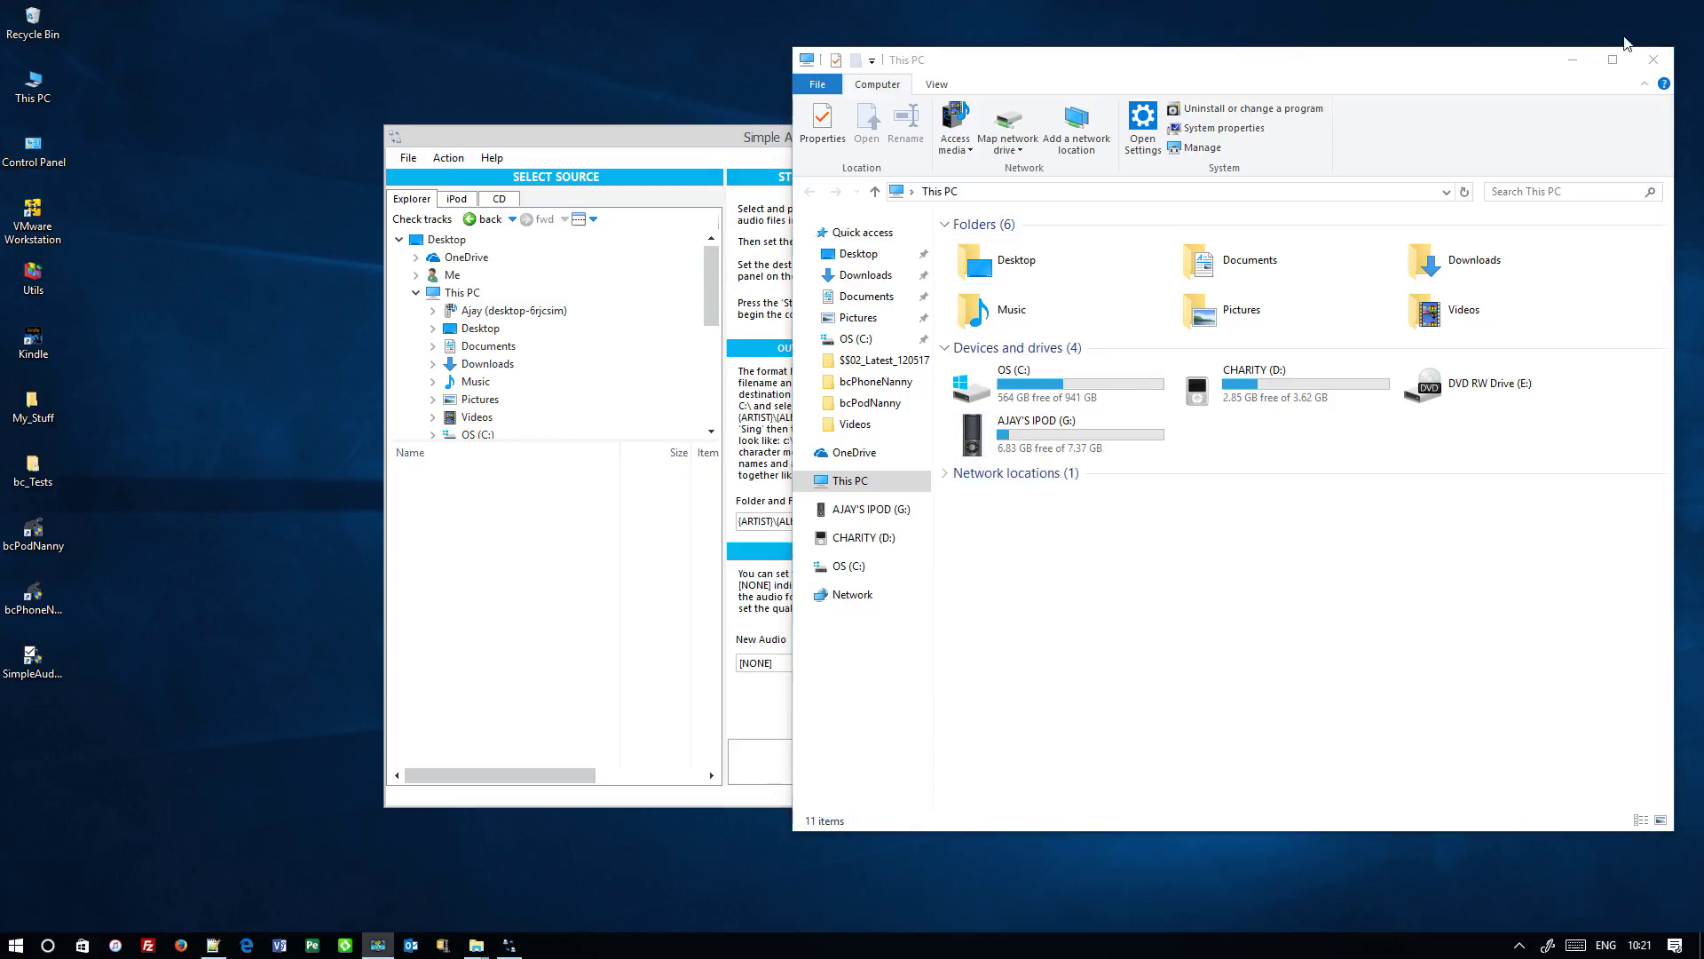
click(1577, 66)
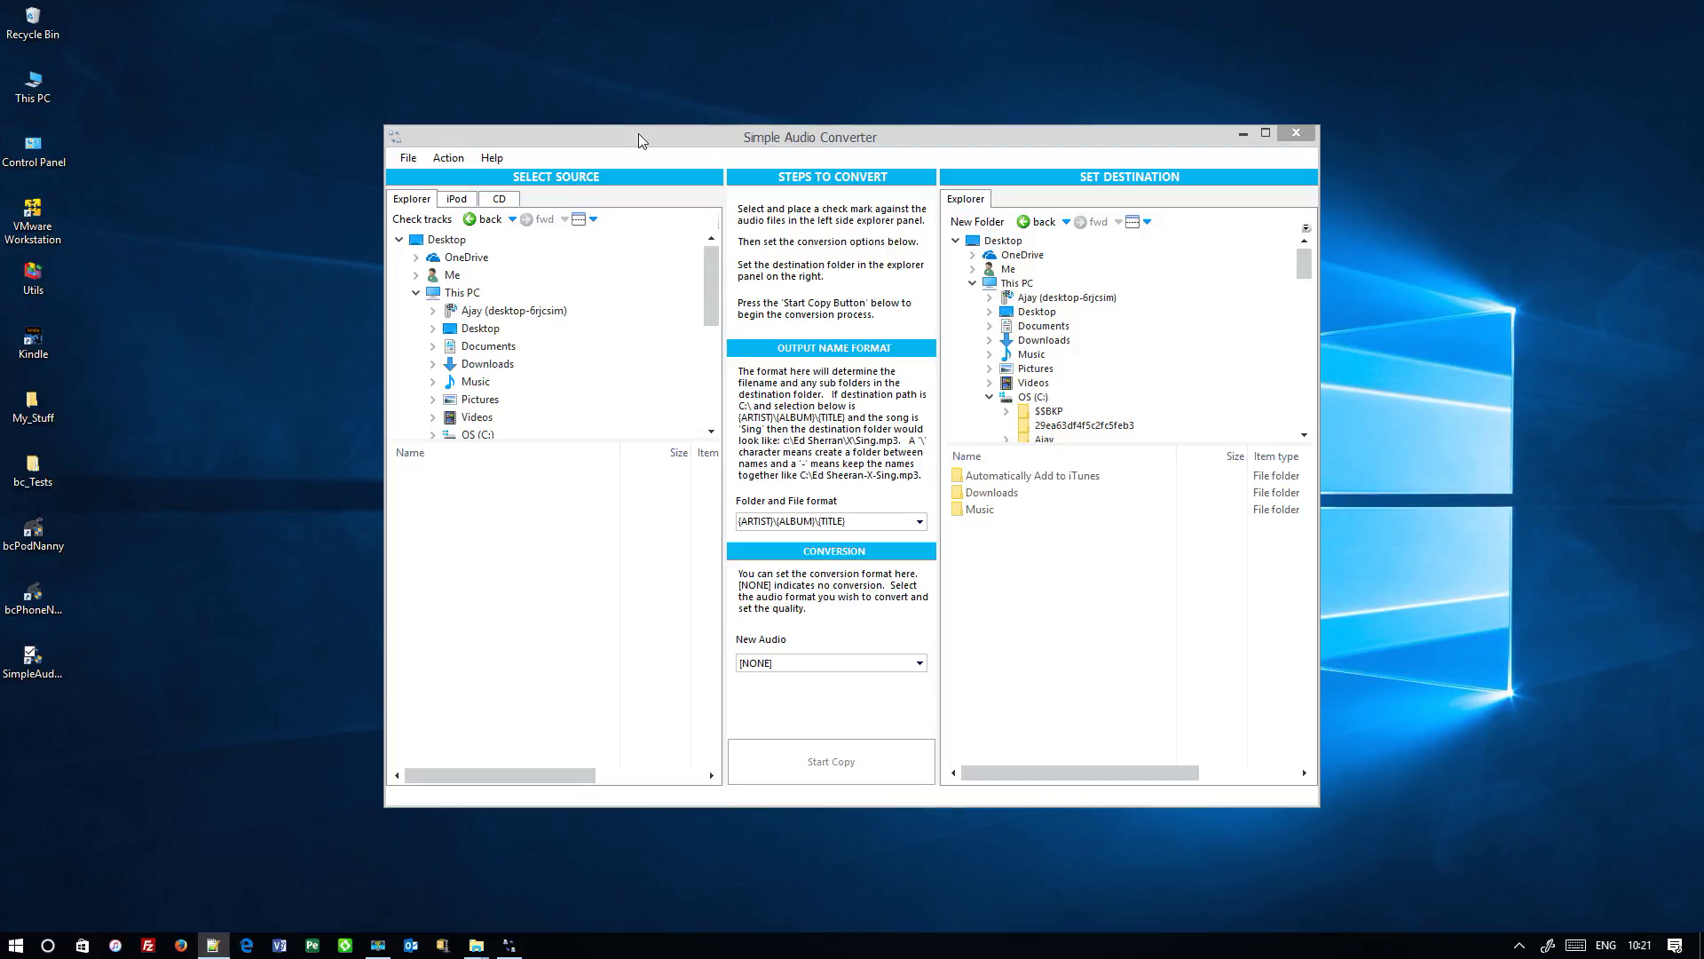
- View the iPod source's track library for the other connected iPod, then switch the device back to Charity
click(458, 201)
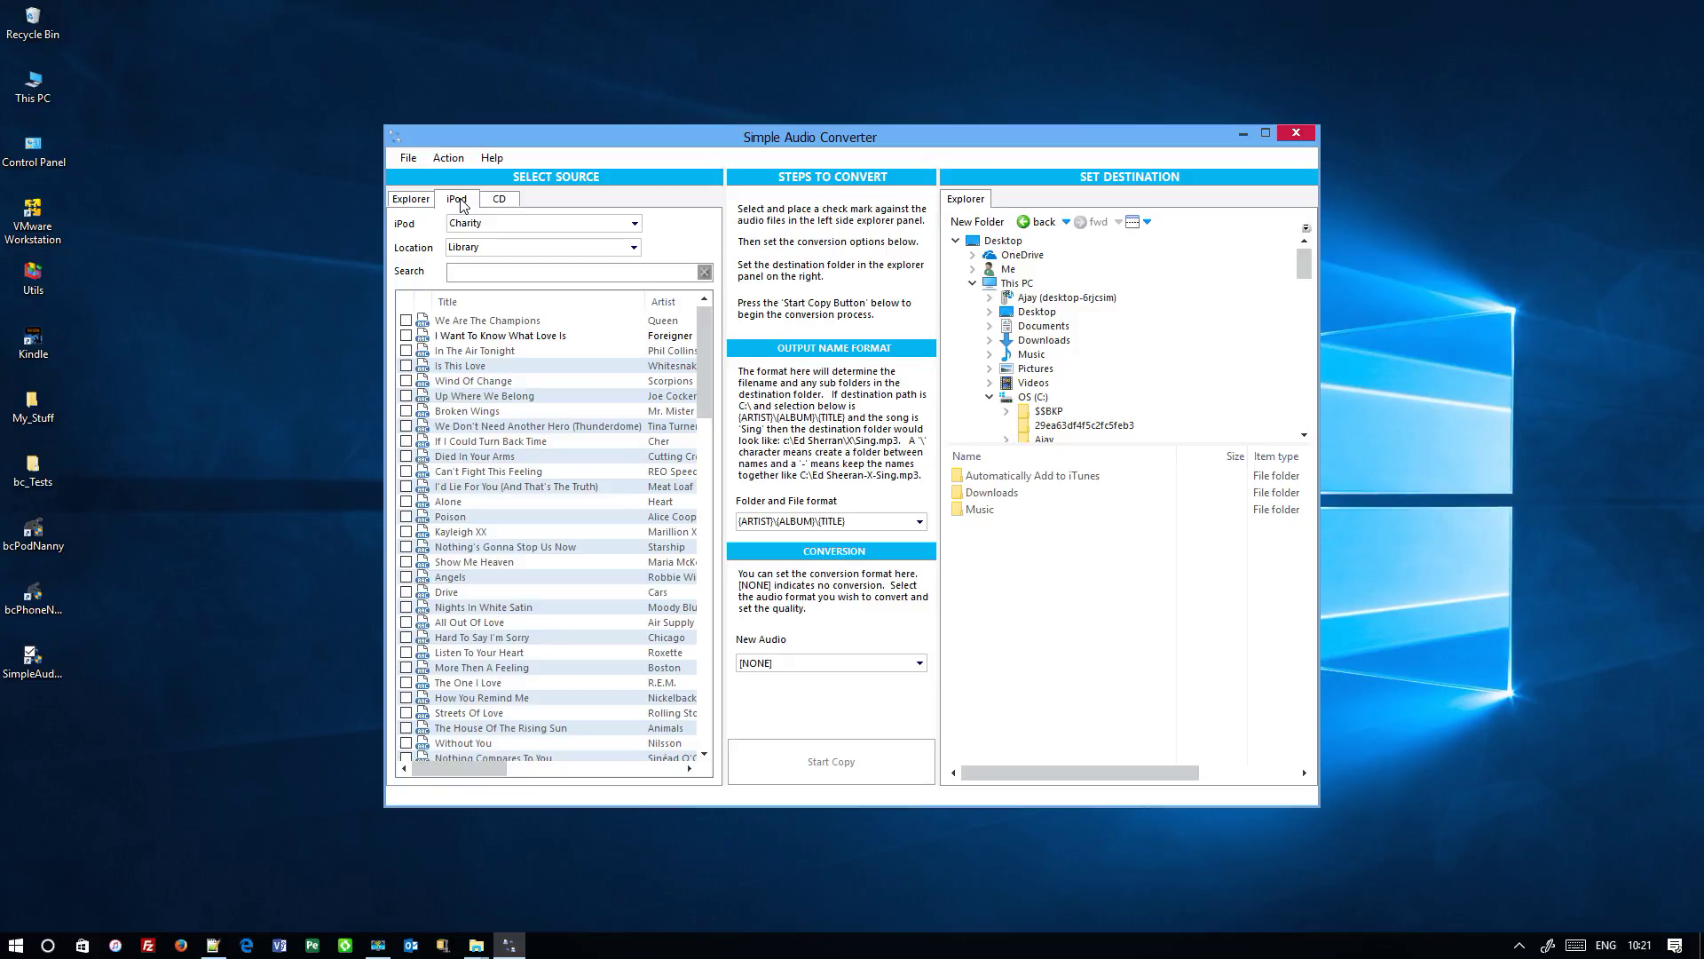
click(635, 225)
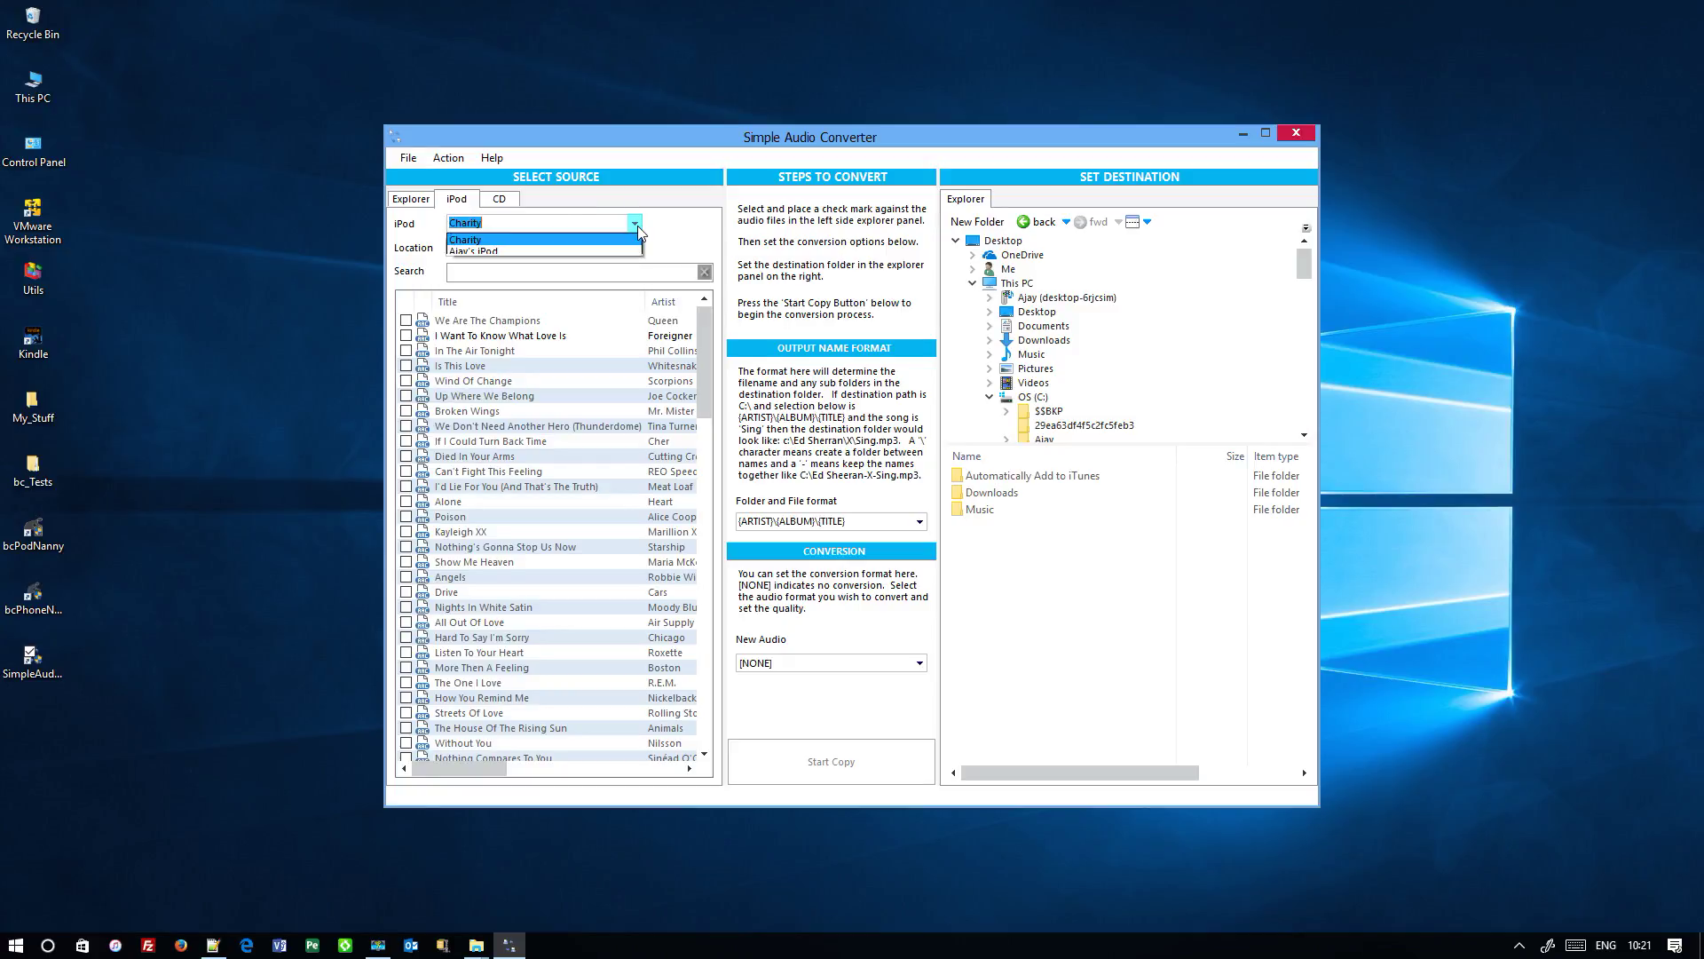
click(508, 258)
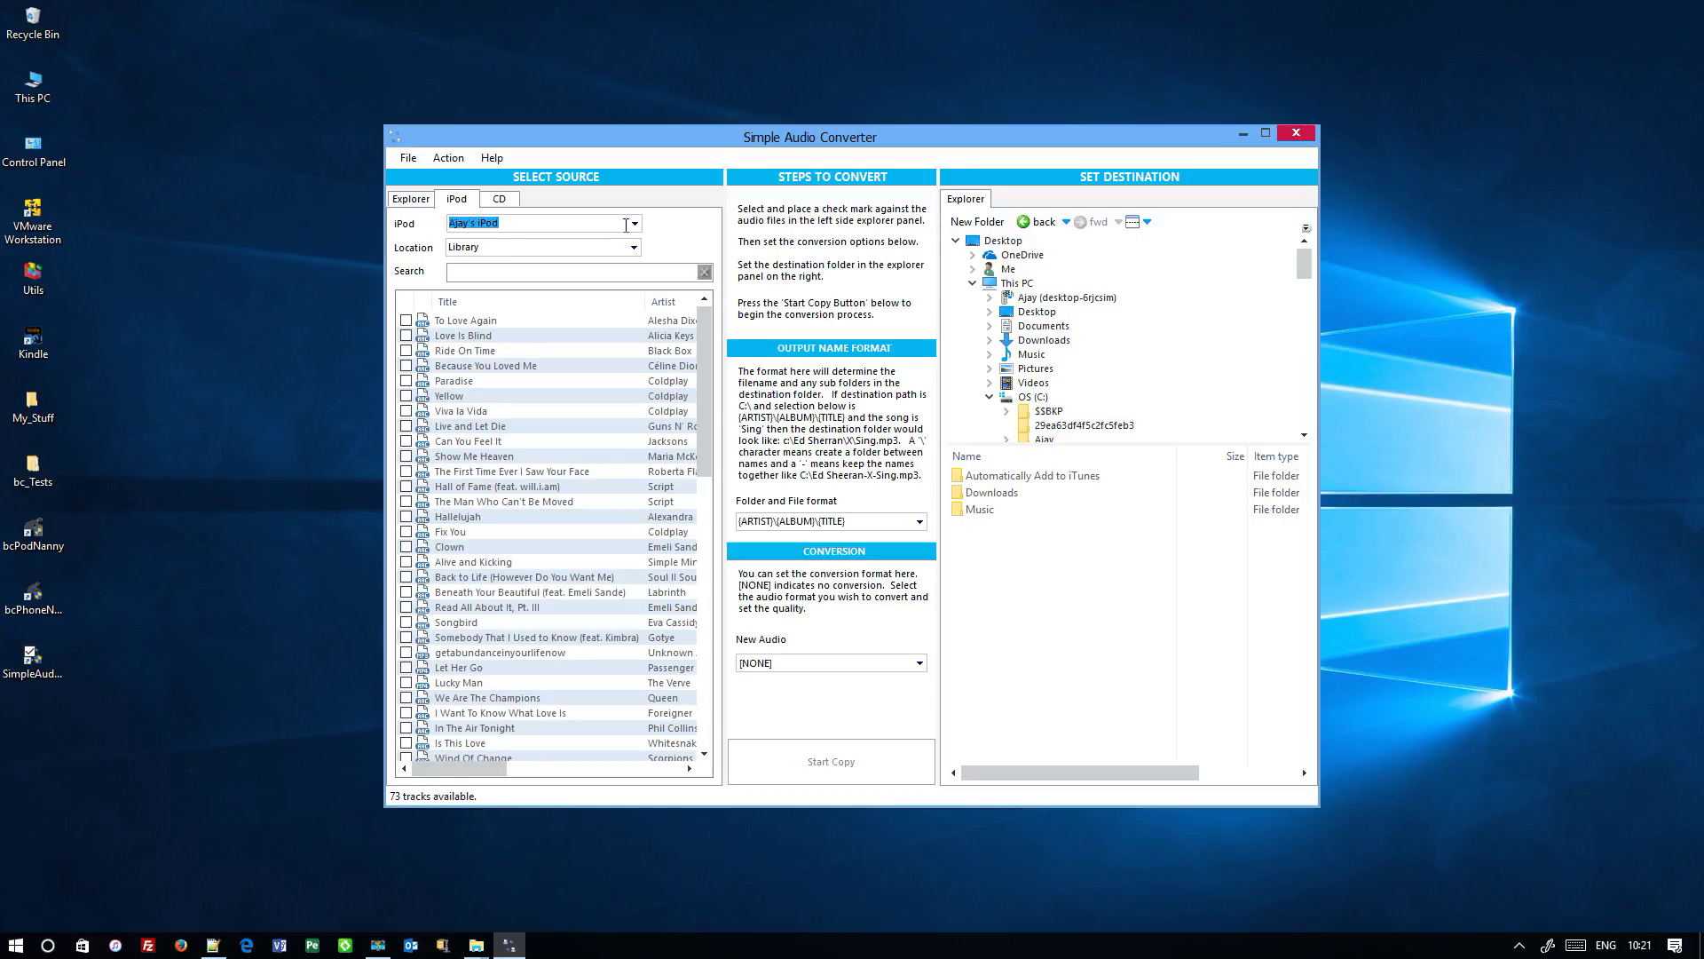
click(635, 226)
click(520, 241)
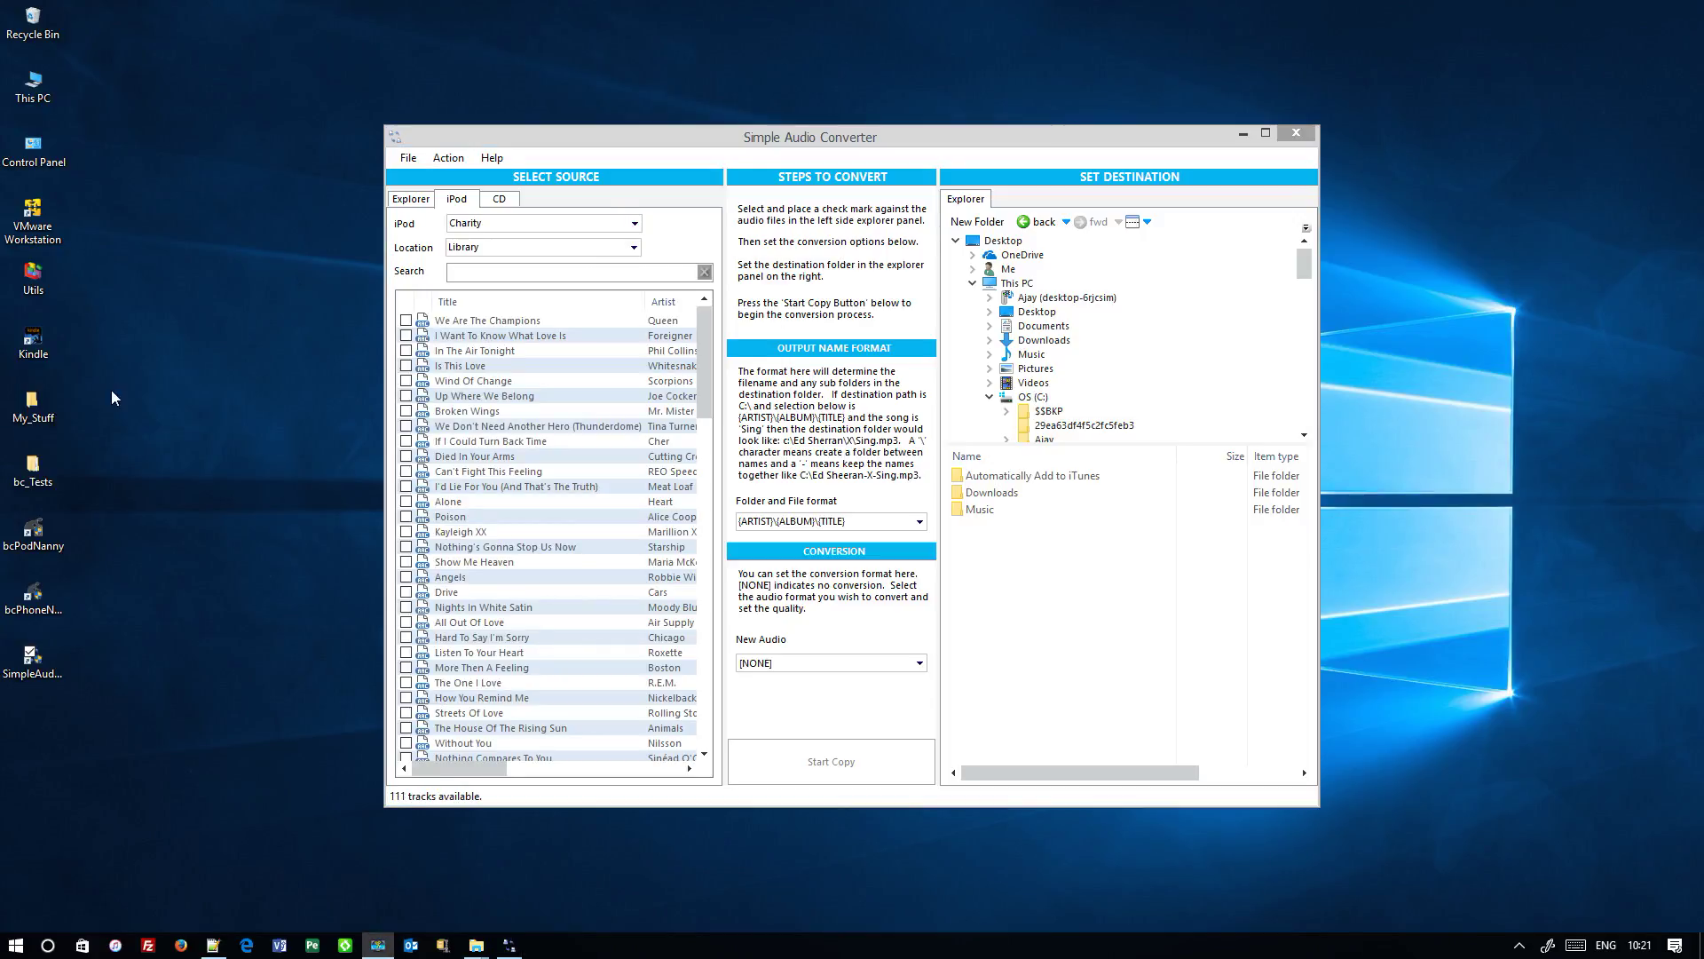
- Return to the Explorer source, search for connected iPods and search the drives for an audio CD
click(413, 202)
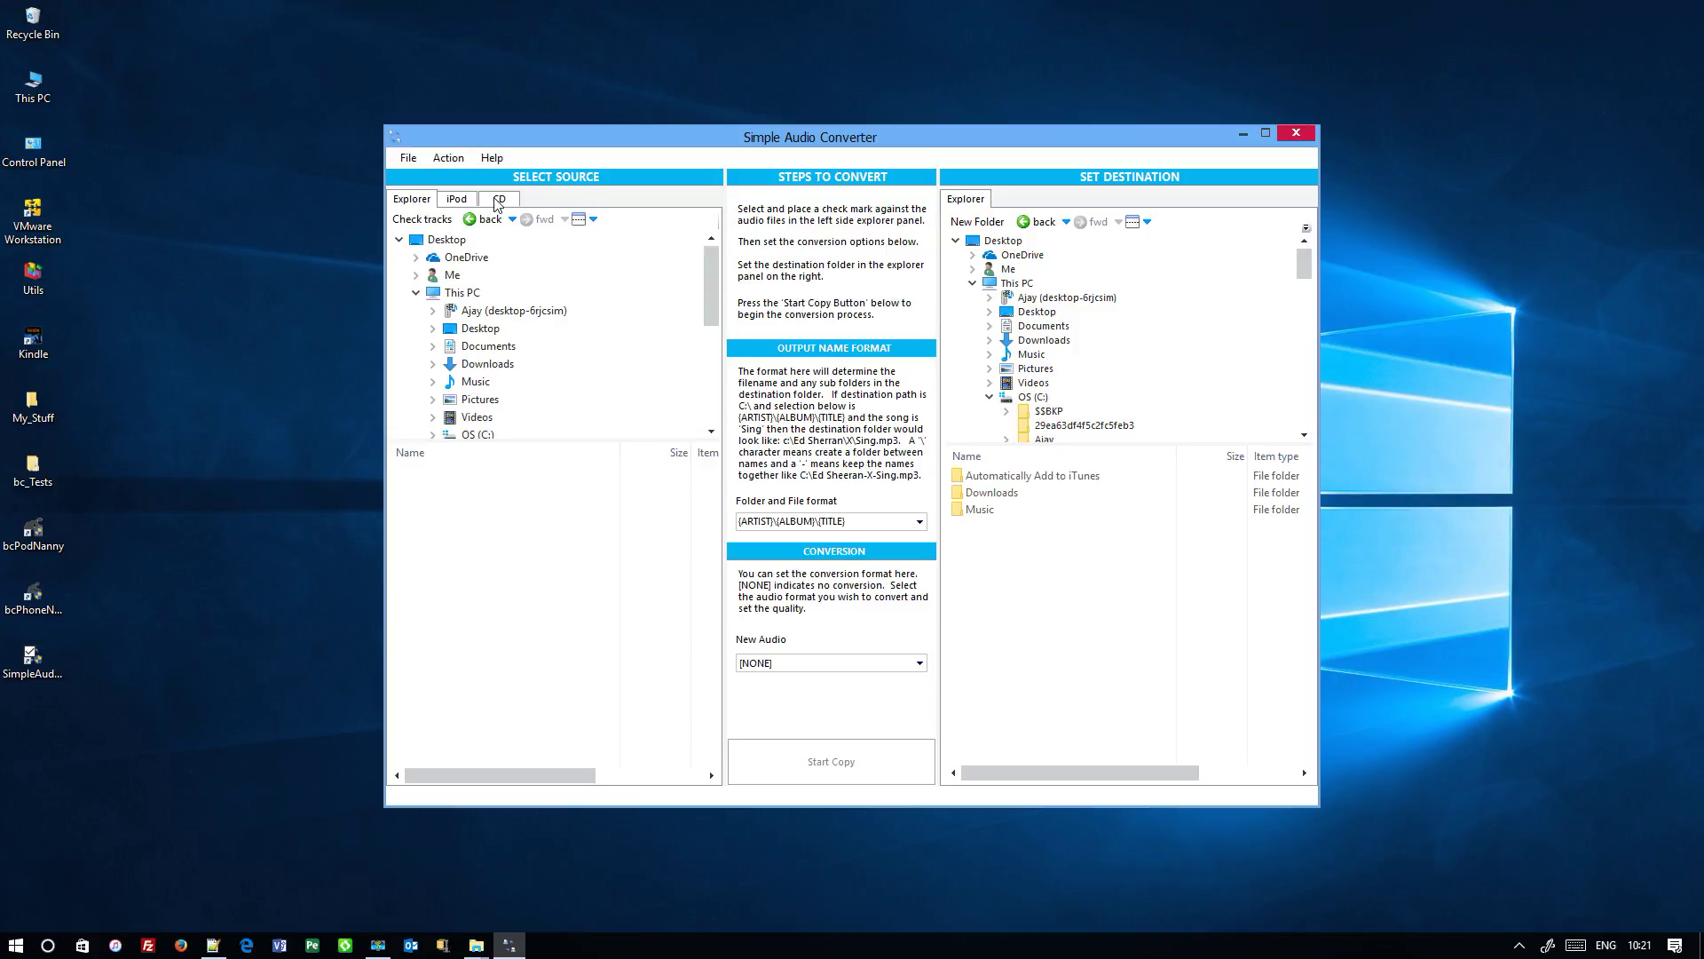
click(449, 158)
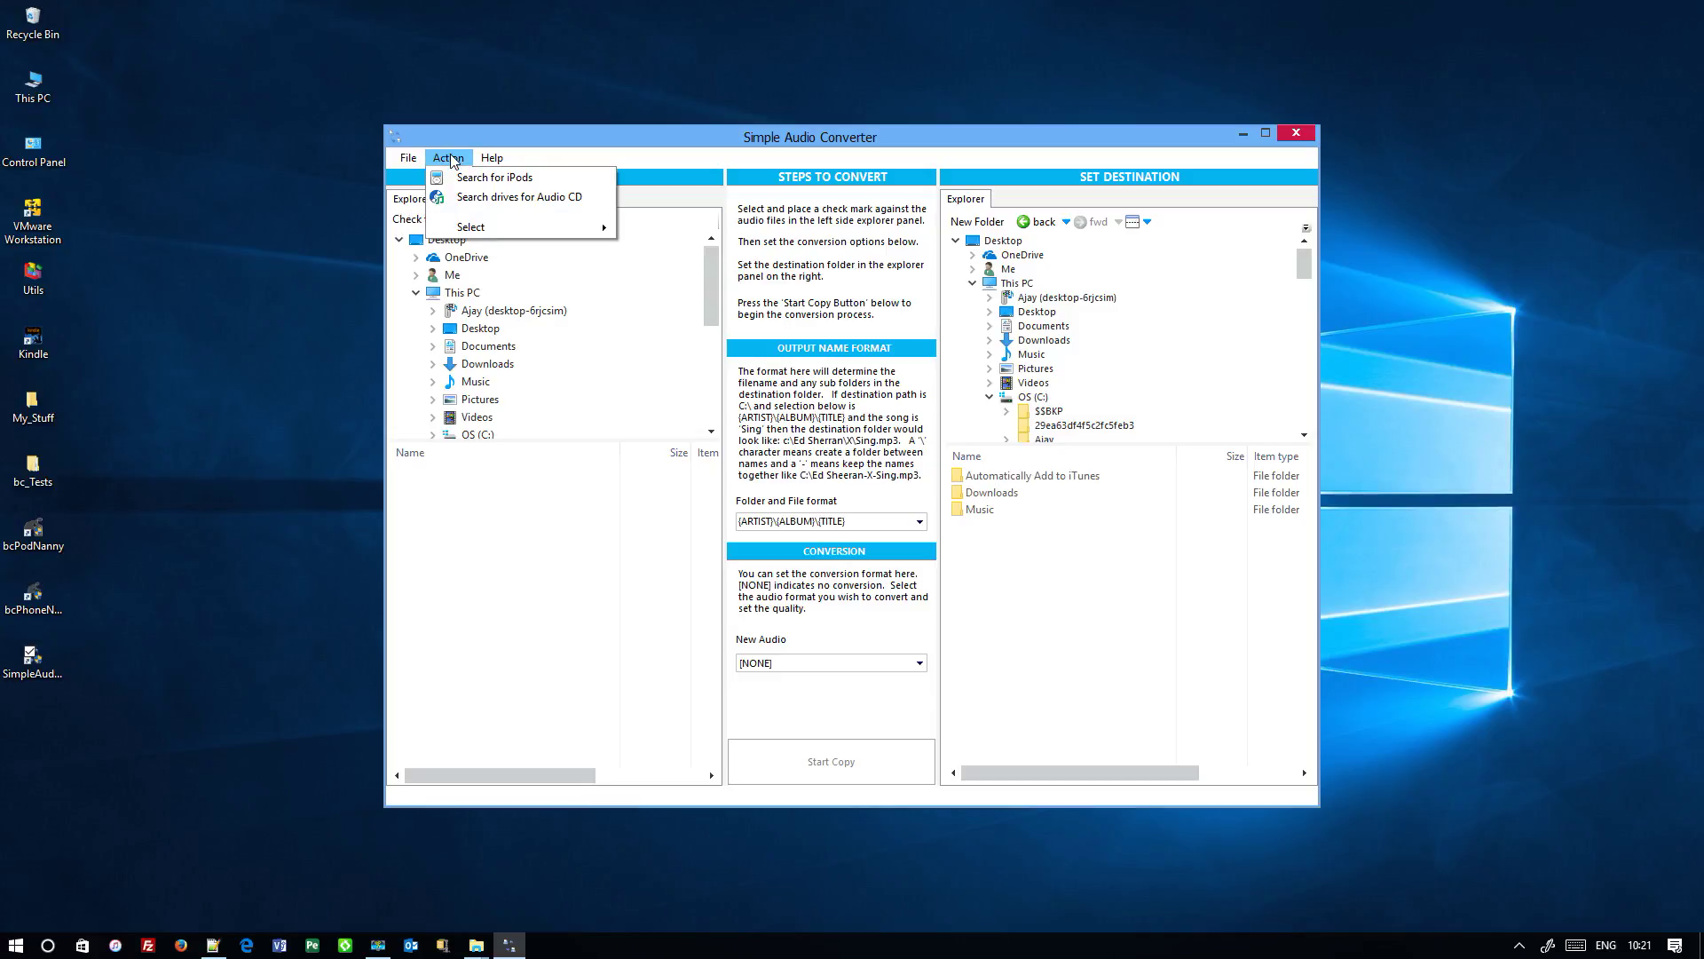
click(510, 180)
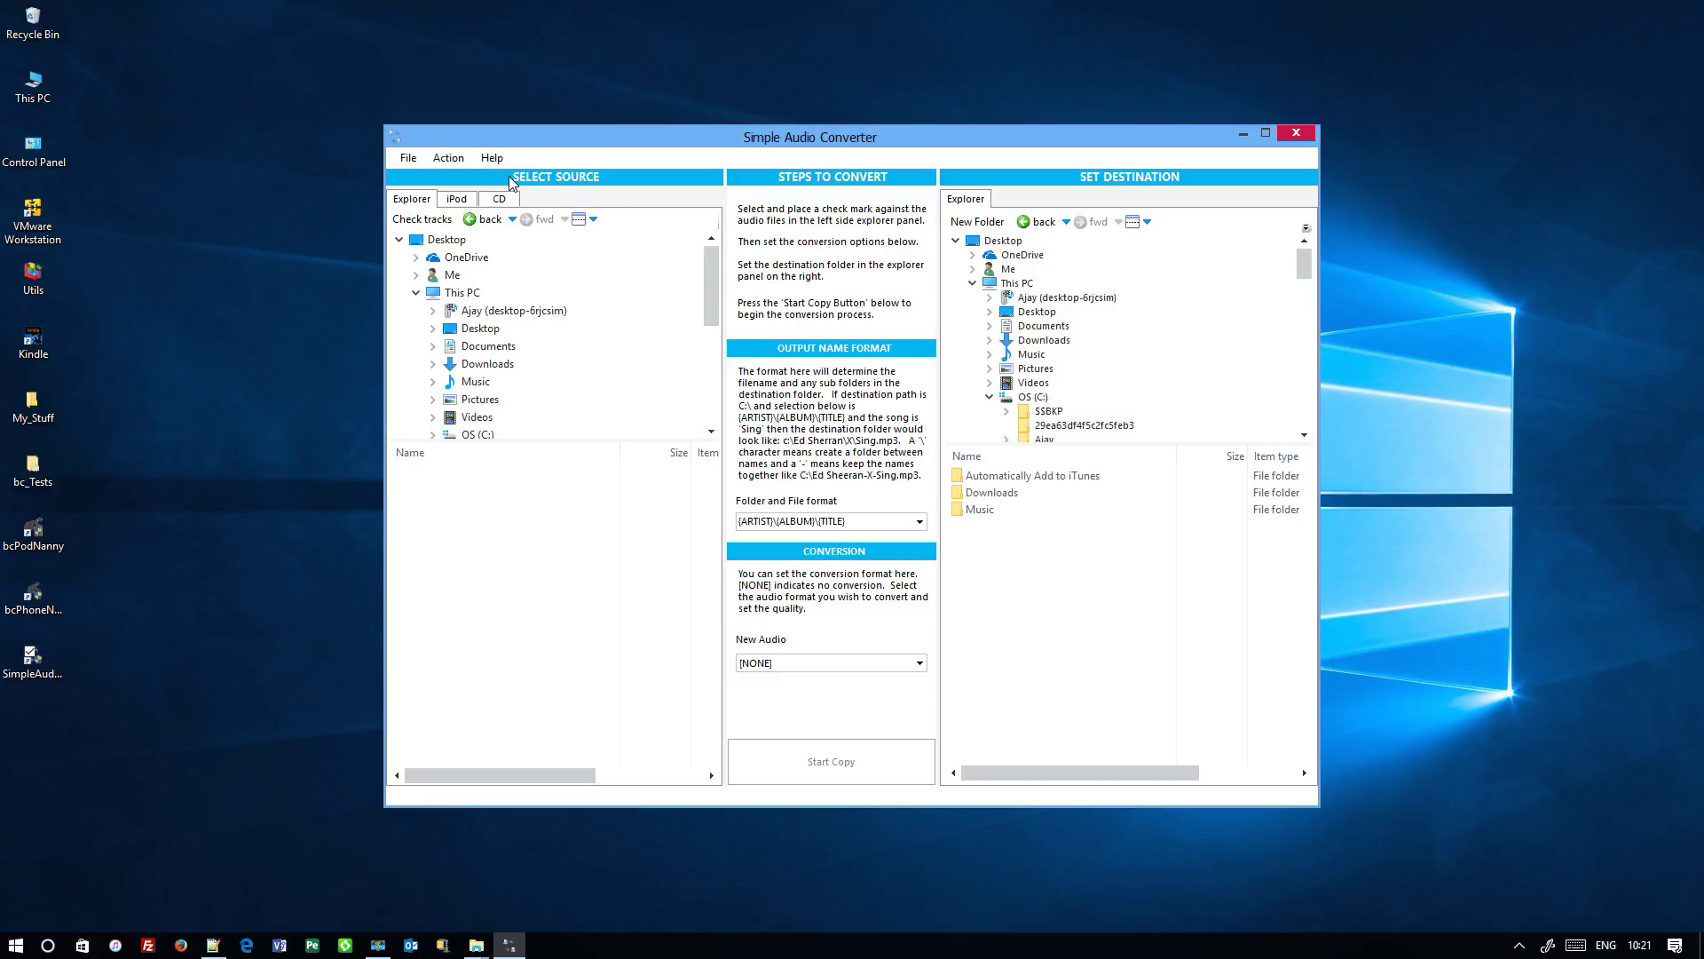
click(449, 158)
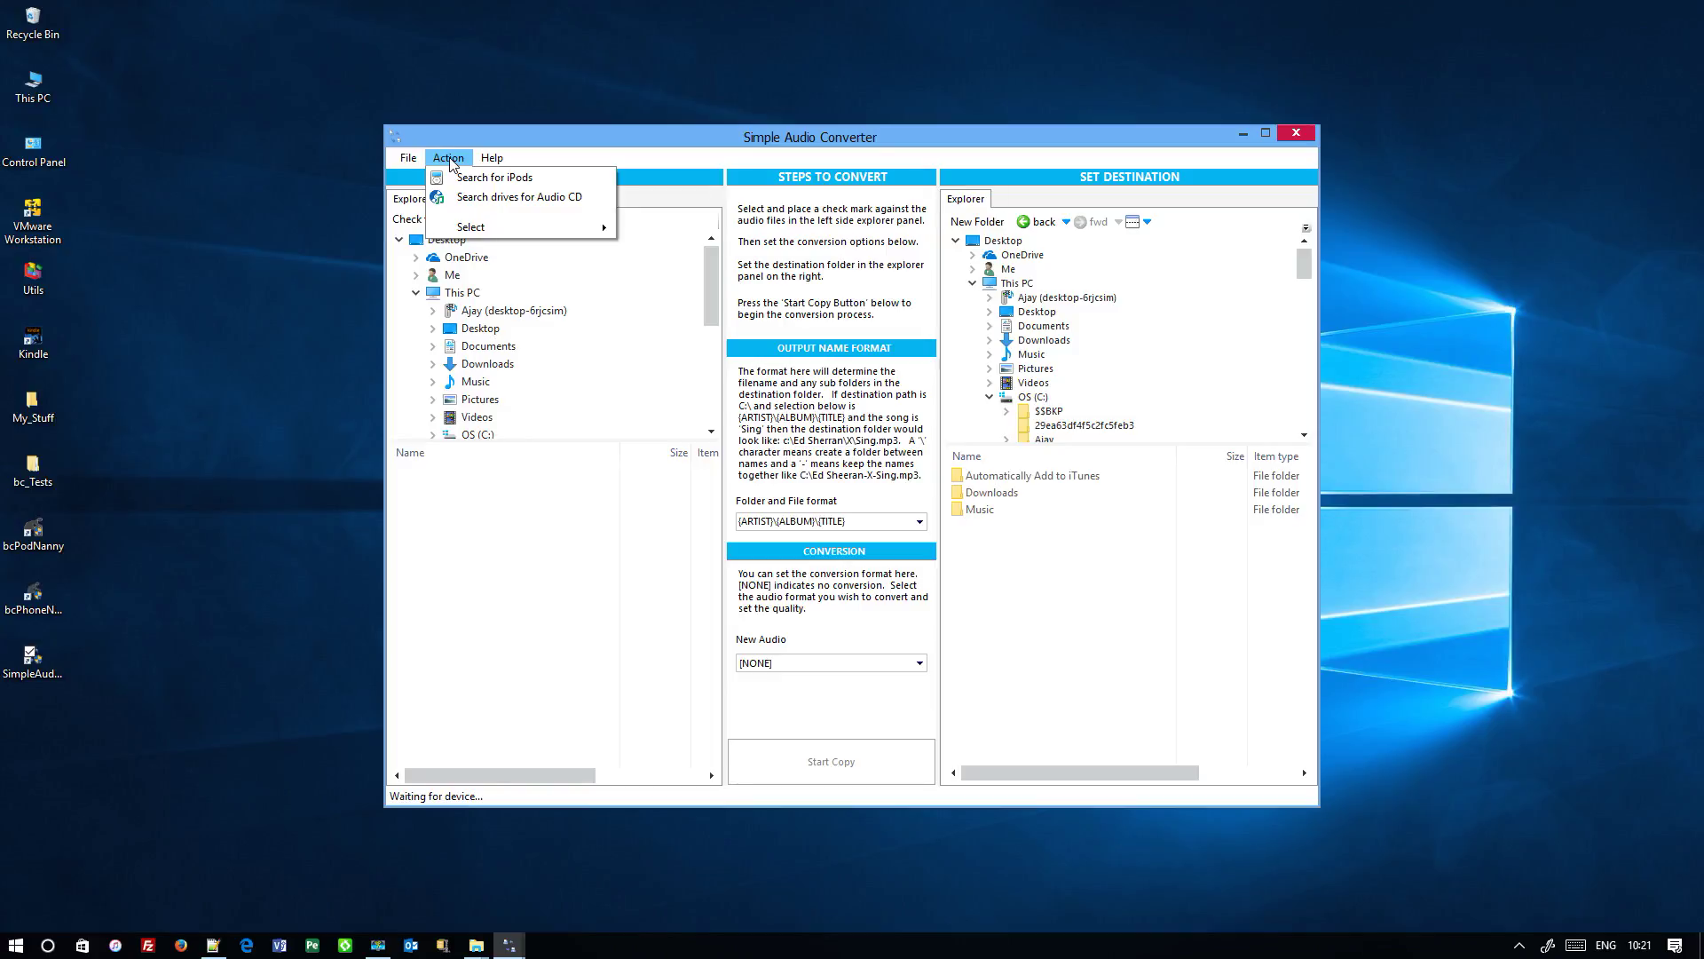
click(467, 197)
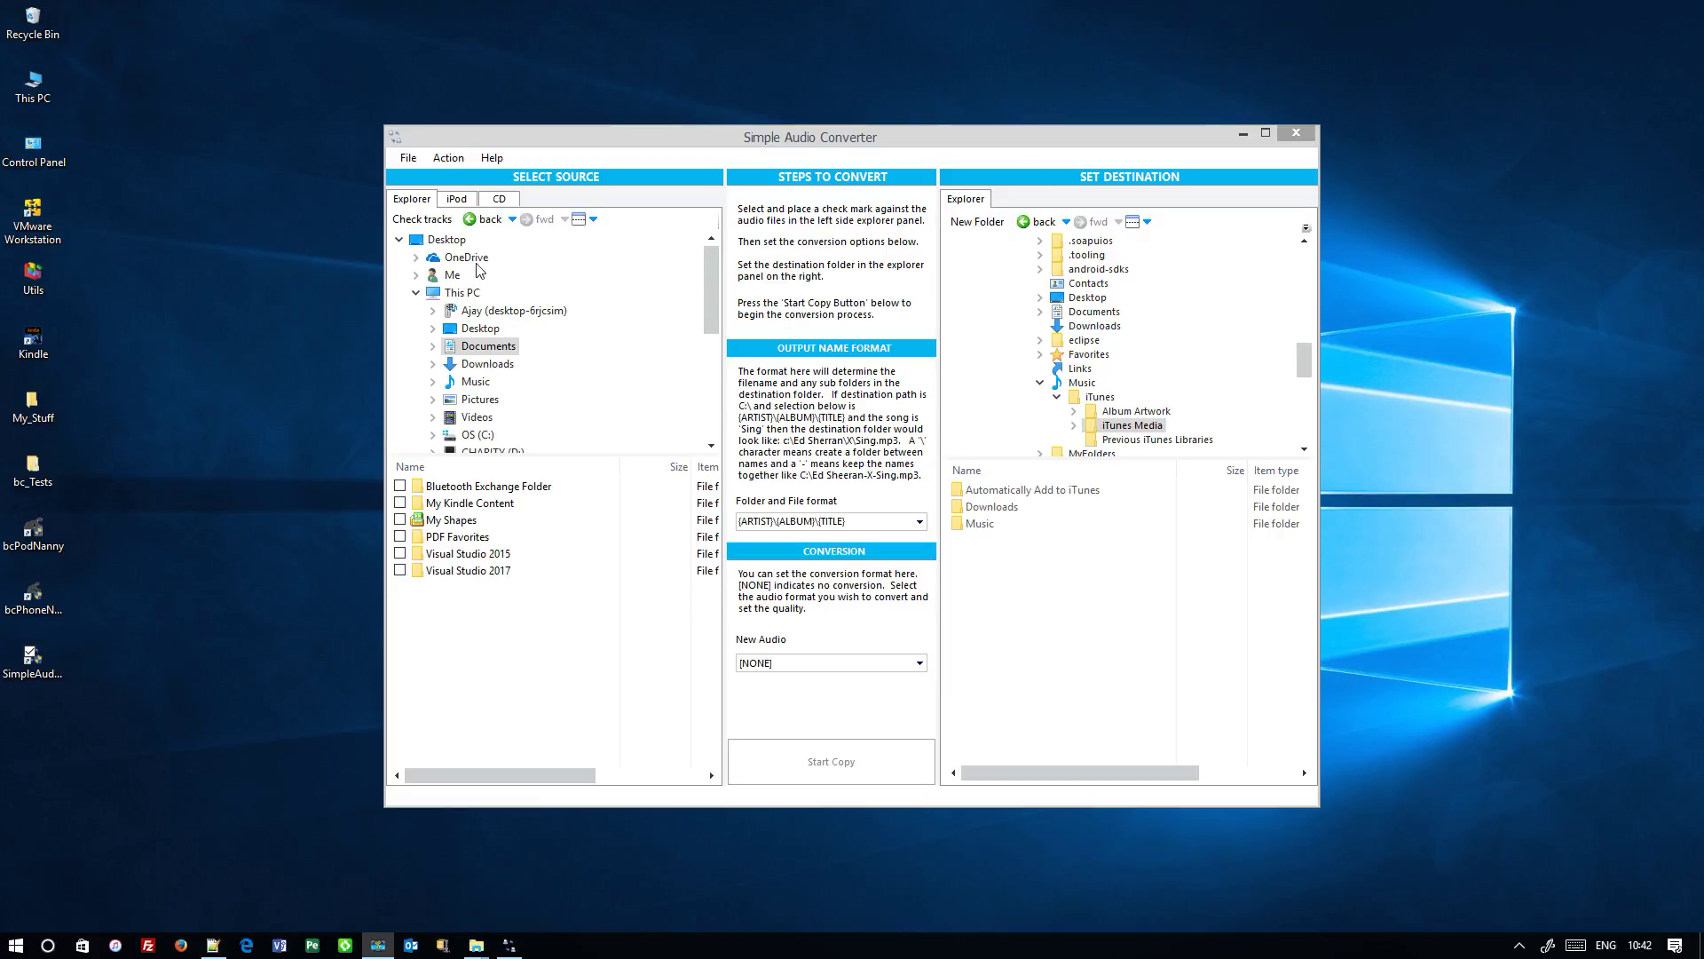
- Navigate the source explorer back to Desktop and forward again to the Documents folder
click(473, 220)
click(473, 222)
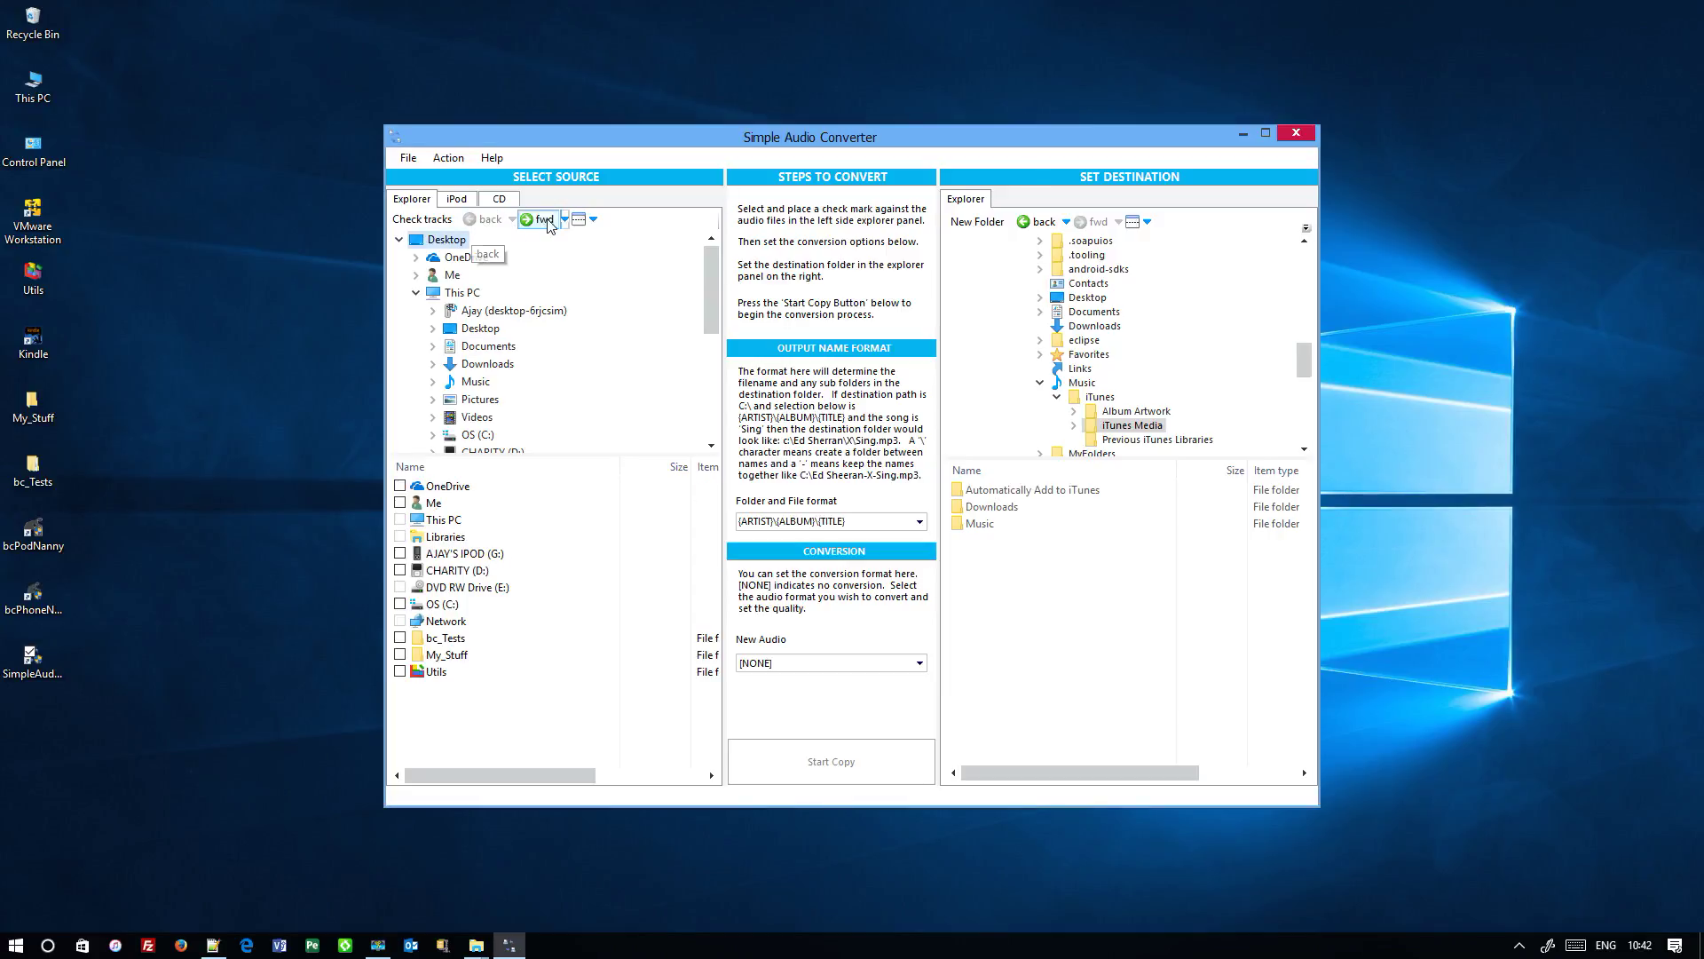
click(548, 221)
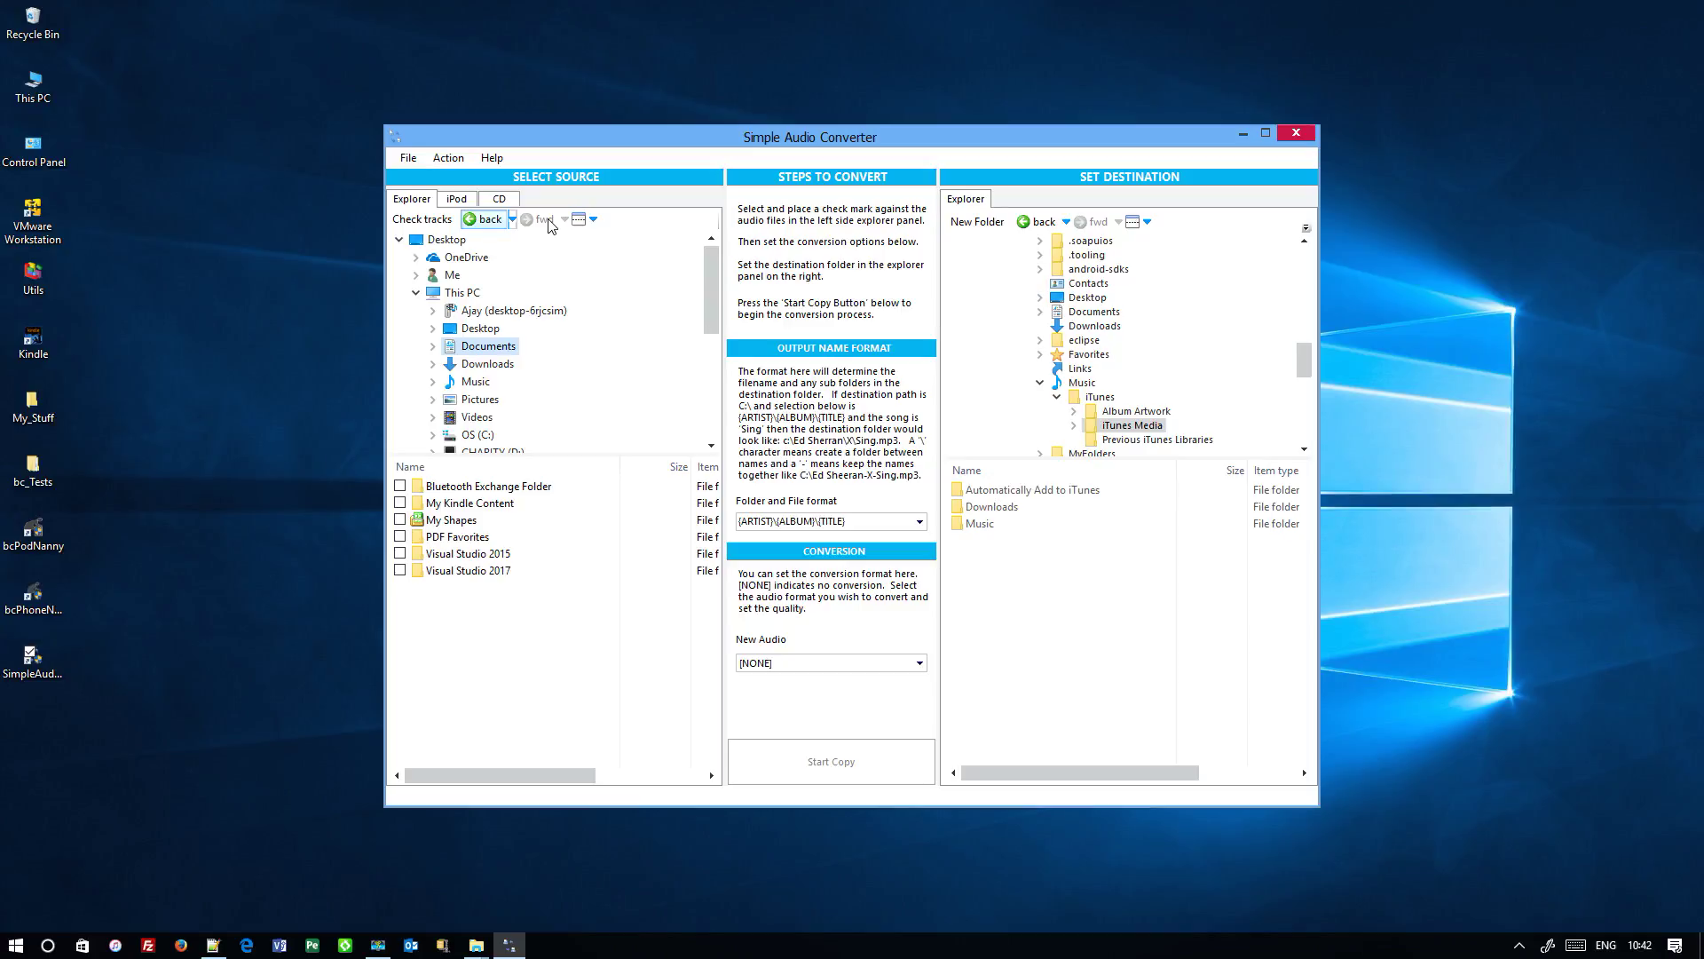
double_click(503, 347)
click(433, 328)
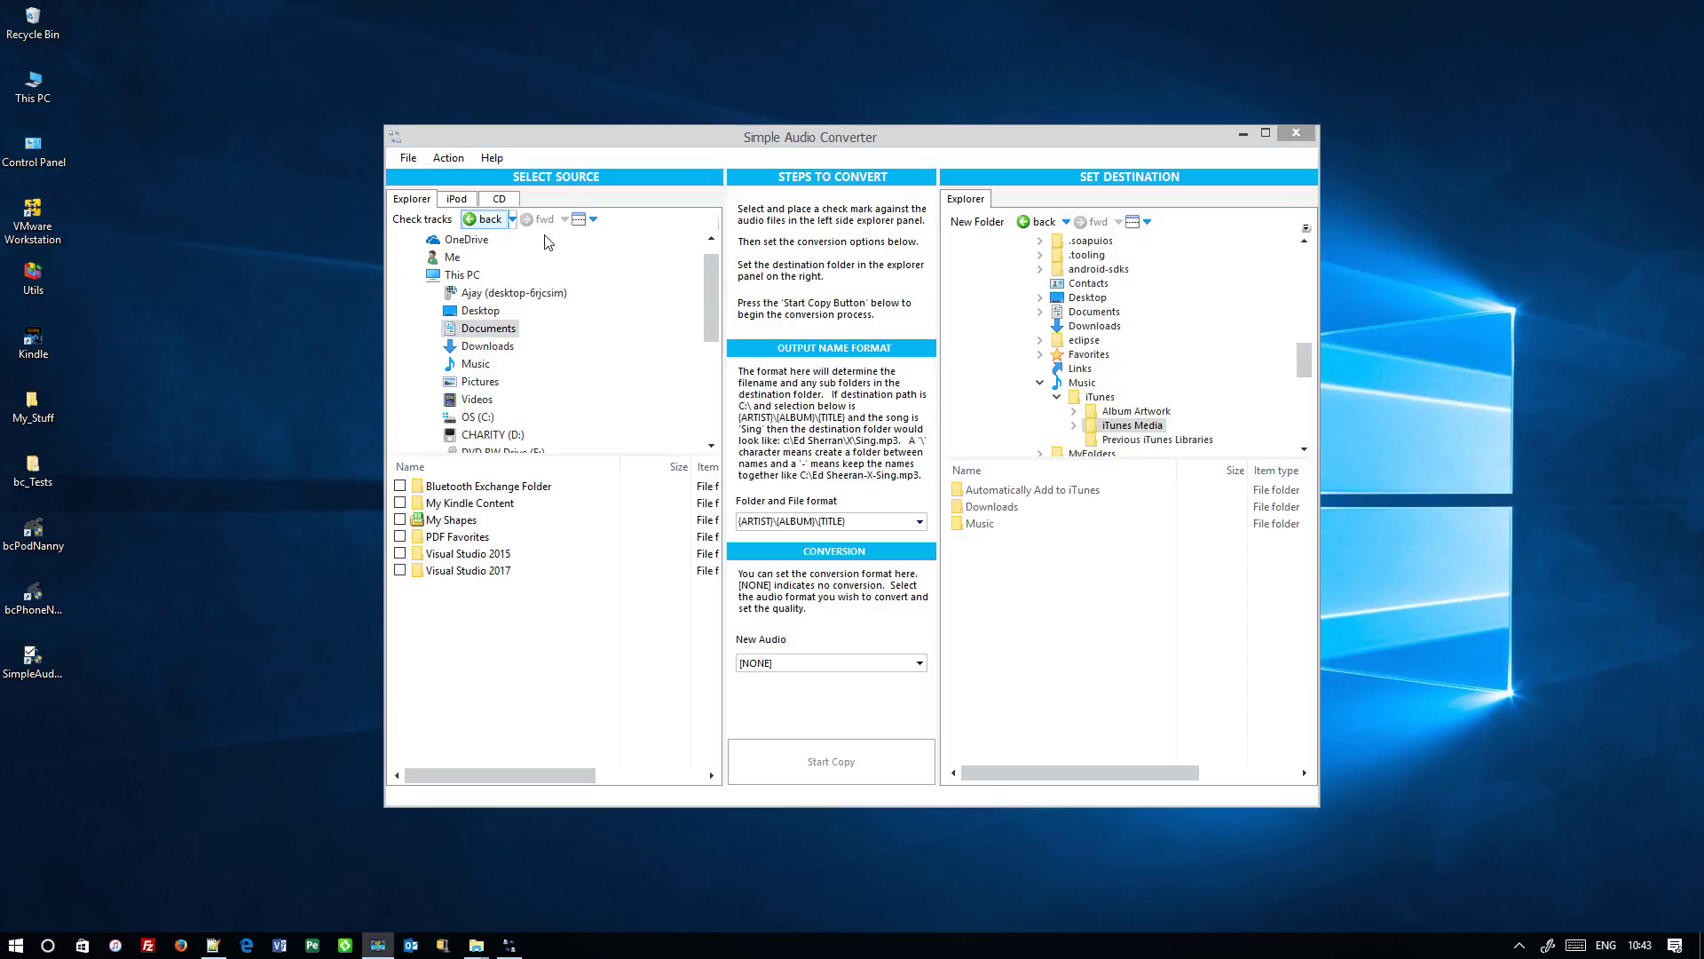
- Switch the source explorer to the Vertical layout and back to Horizontal
click(598, 224)
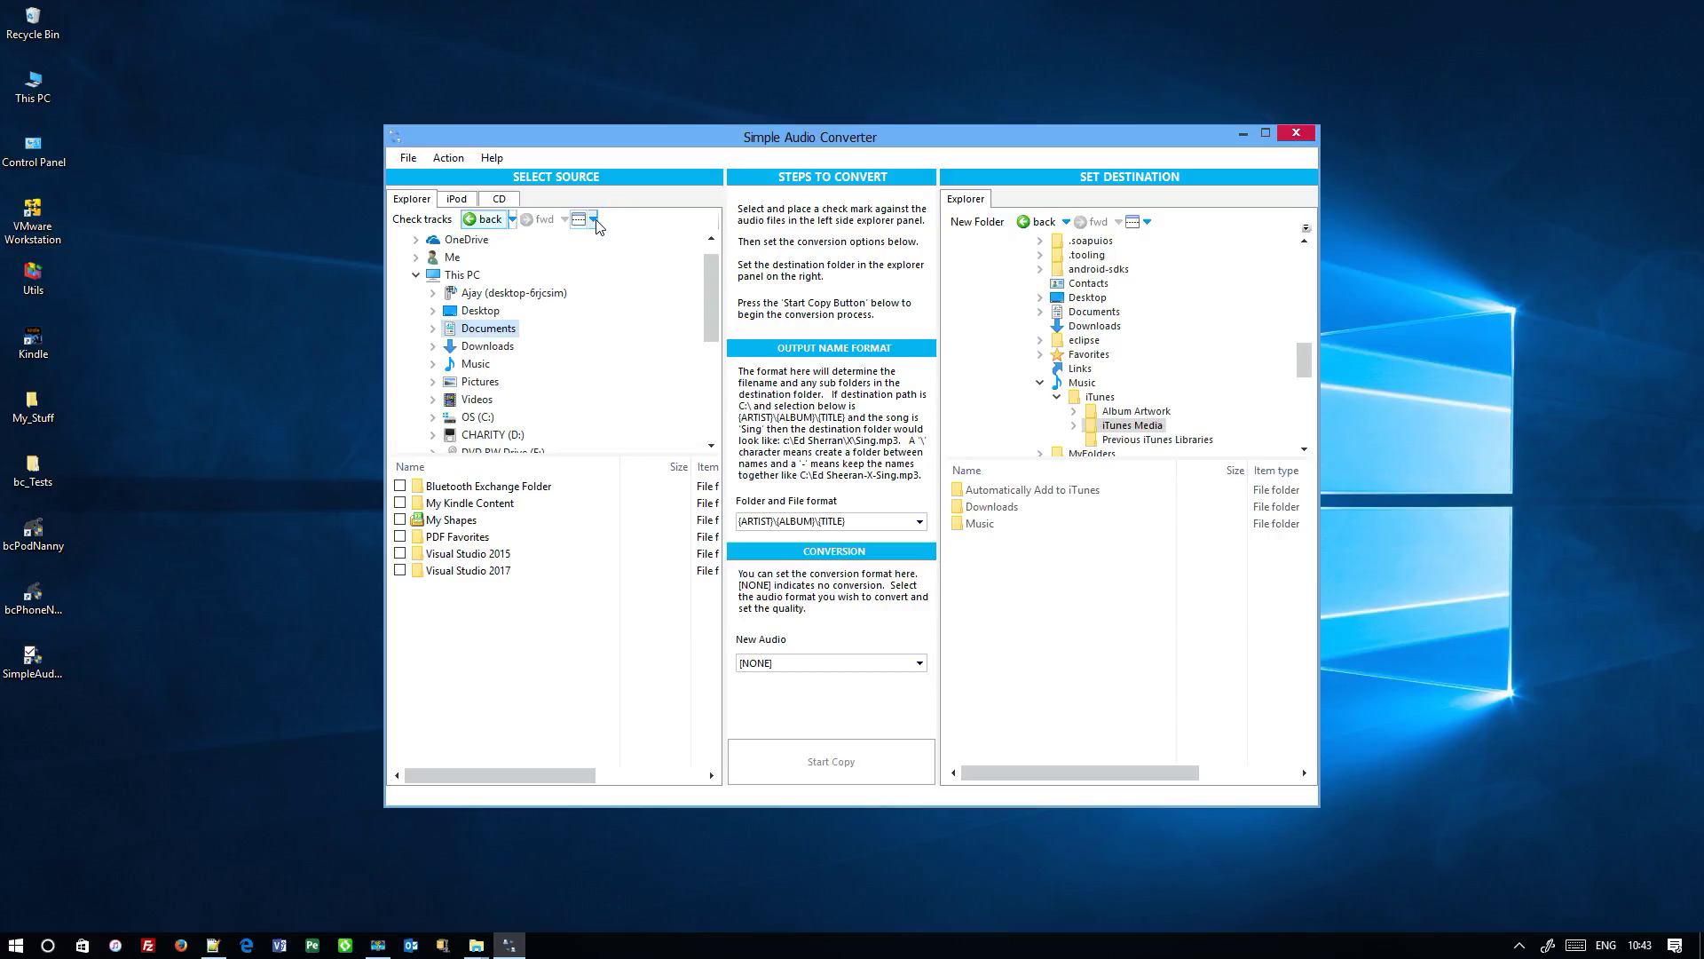
click(593, 219)
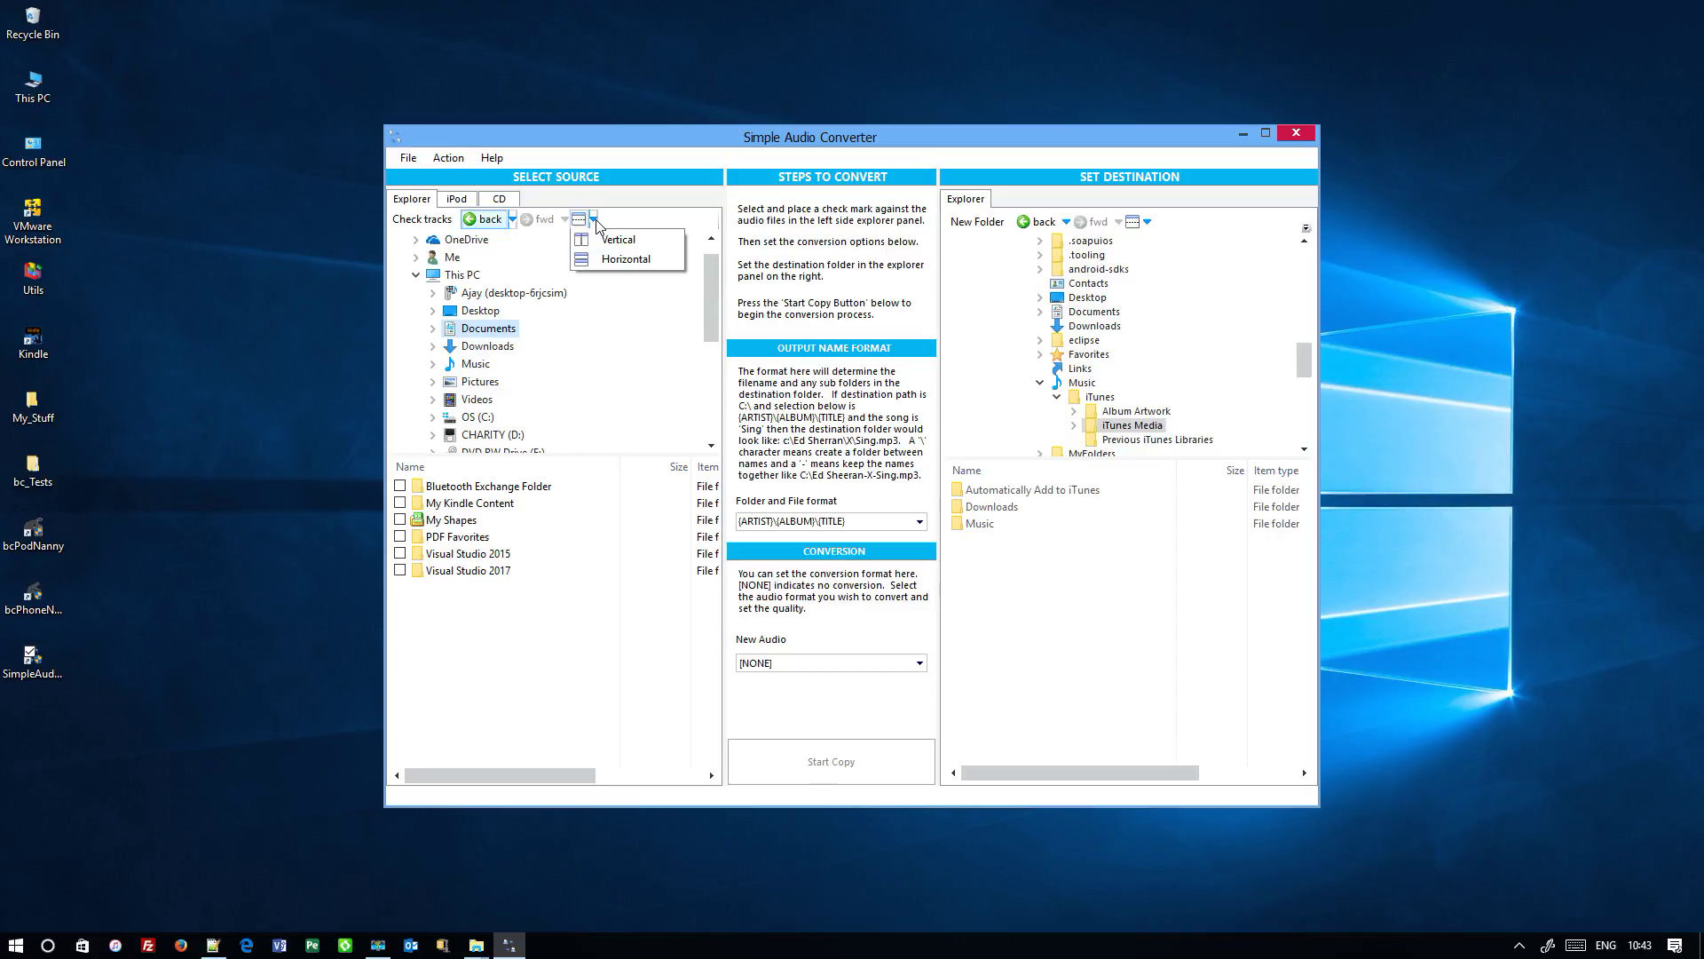
click(617, 240)
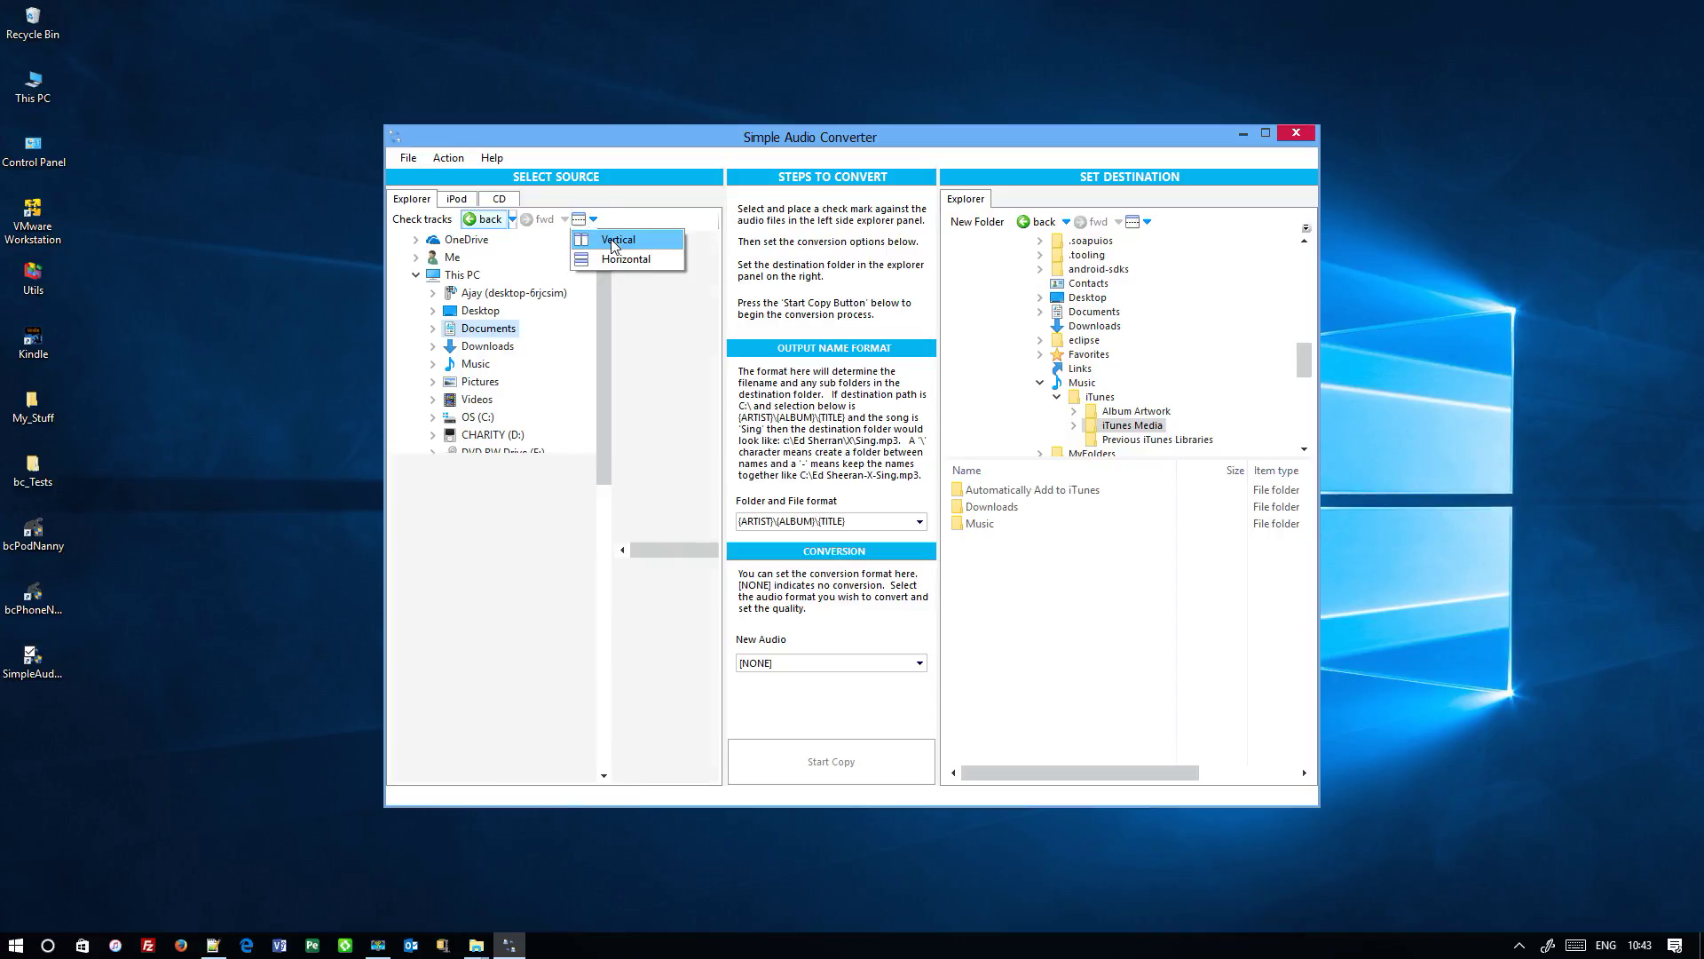
click(594, 220)
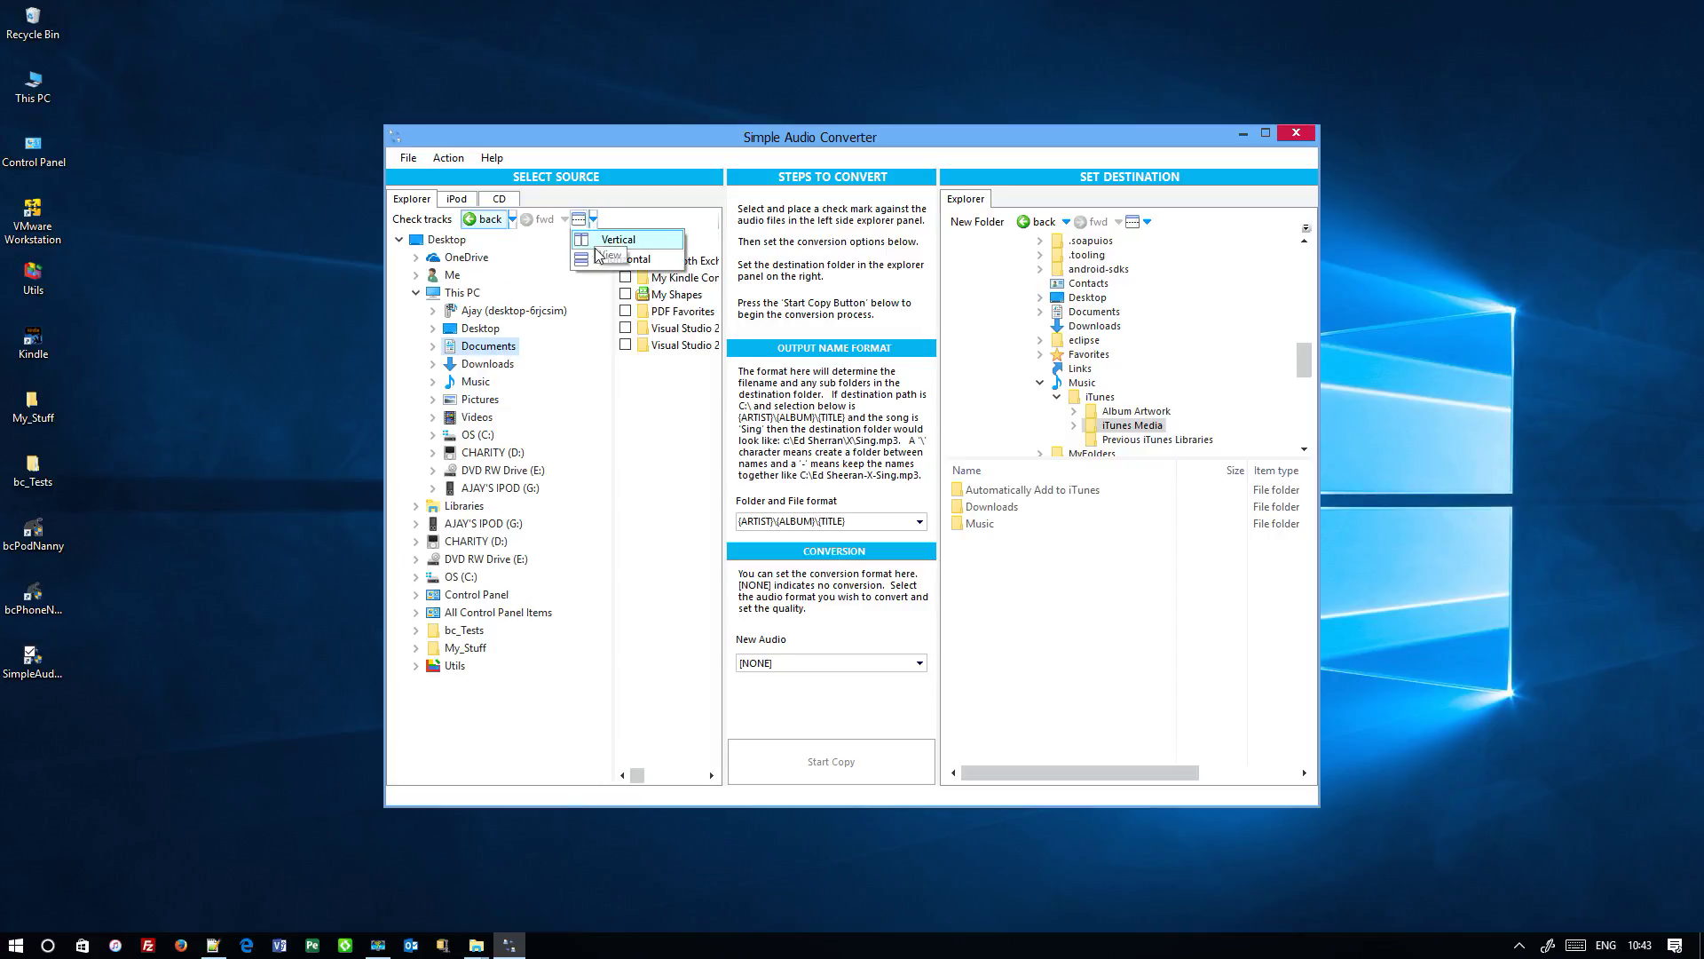
click(621, 259)
- Switch the destination explorer to the Vertical layout and back to Horizontal, then go back and forward in its folder history
click(1147, 222)
click(1170, 242)
click(1147, 222)
click(1168, 262)
click(1037, 222)
click(1092, 222)
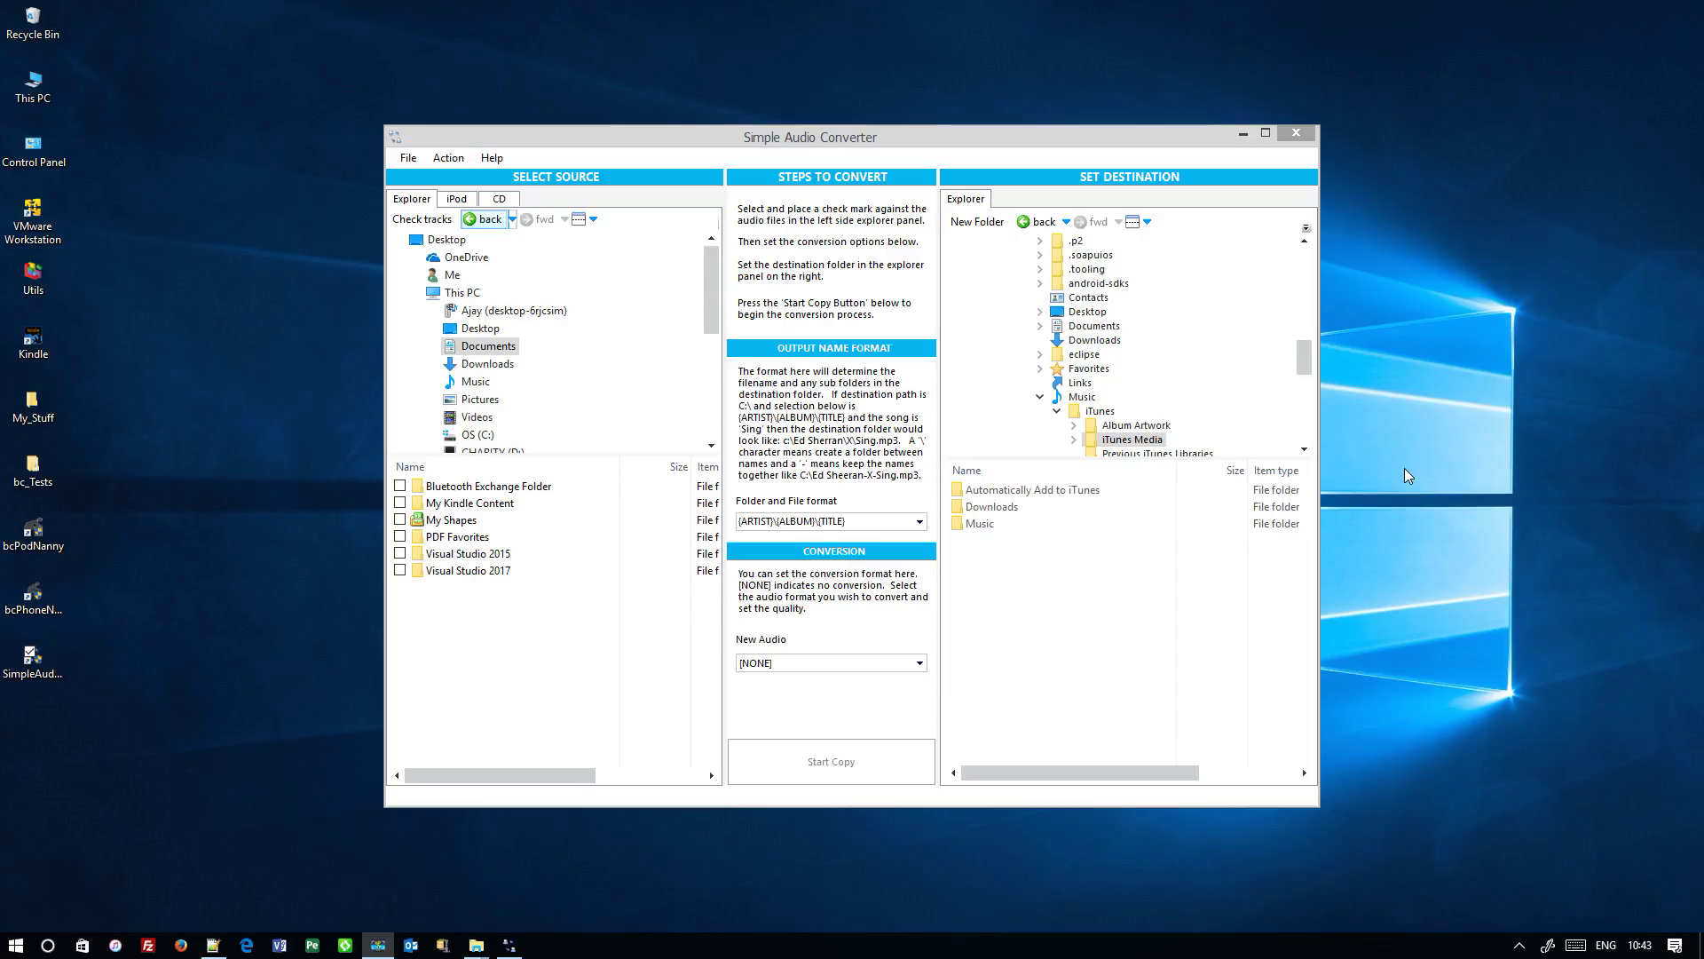
click(493, 160)
click(493, 160)
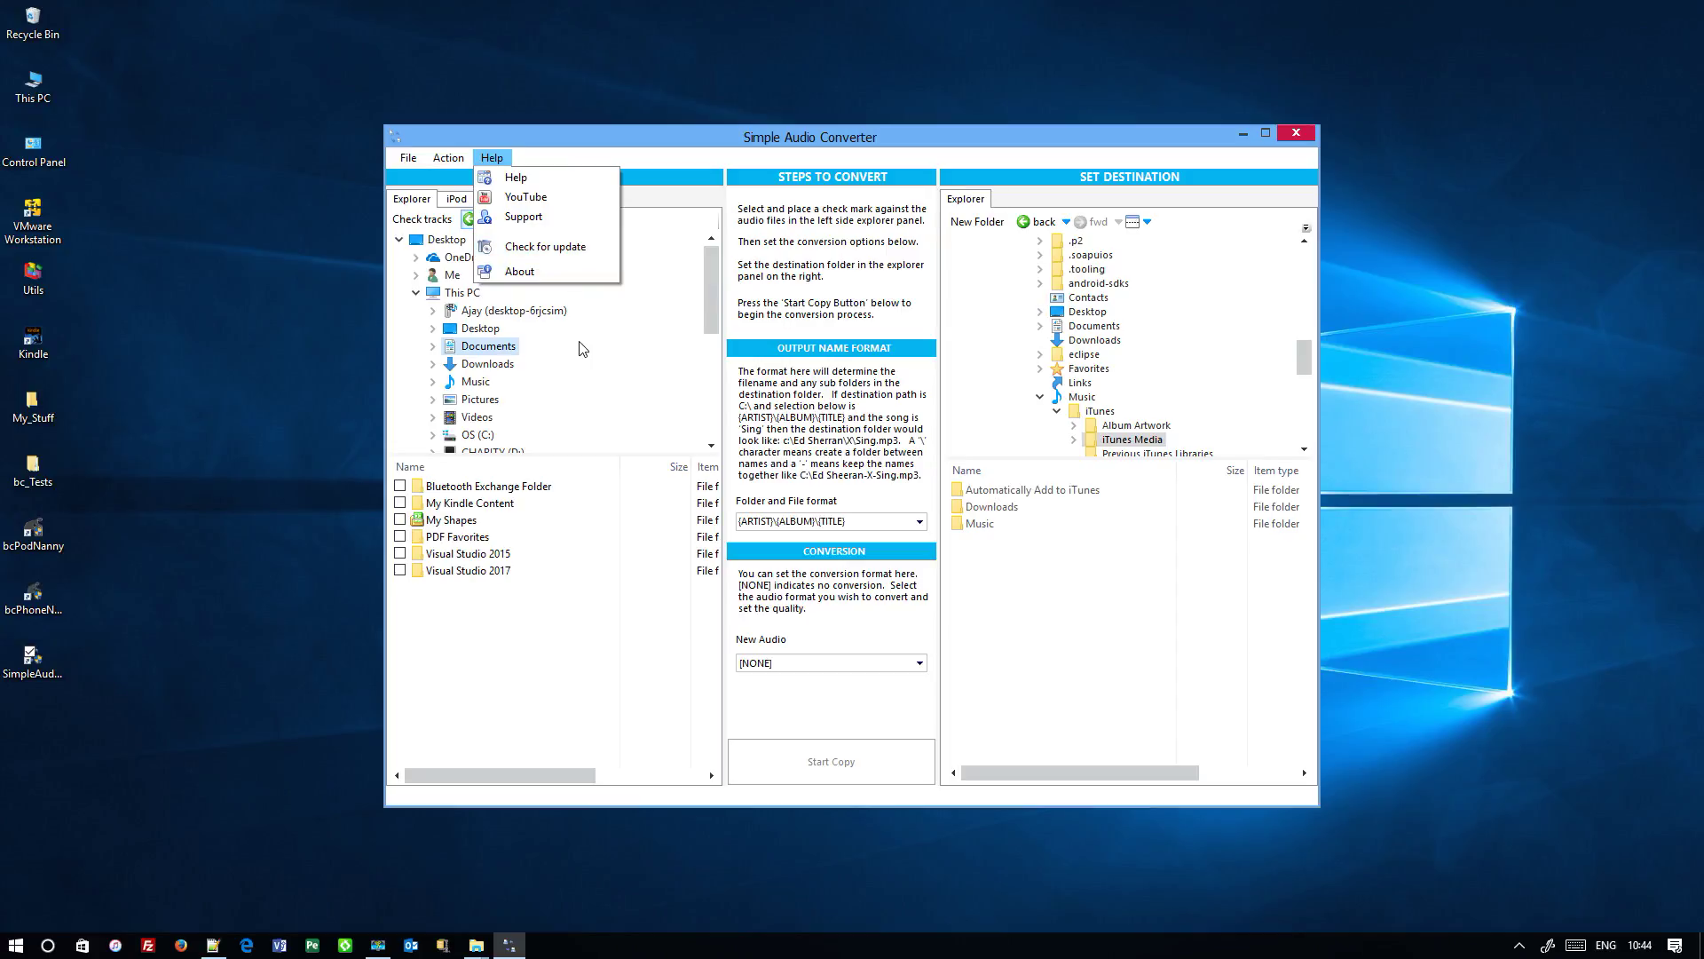
click(727, 140)
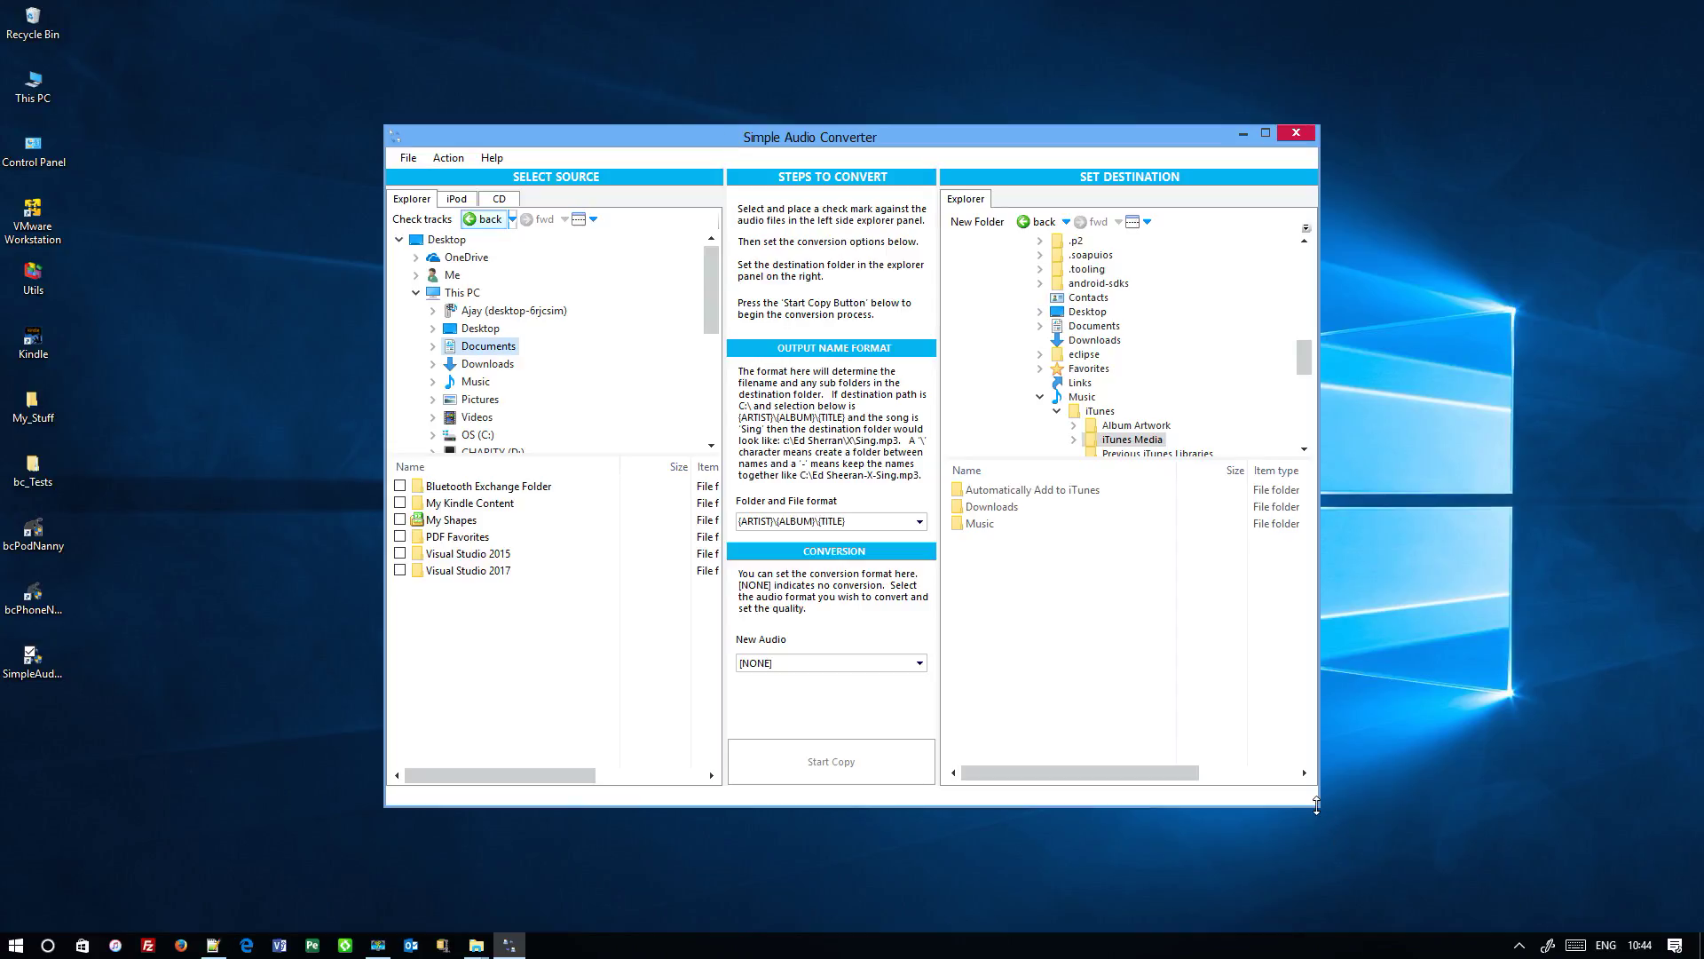
- Enlarge the Simple Audio Converter window and move it slightly up and to the left on the desktop
drag(1317, 805, 1398, 855)
drag(1156, 153, 1119, 140)
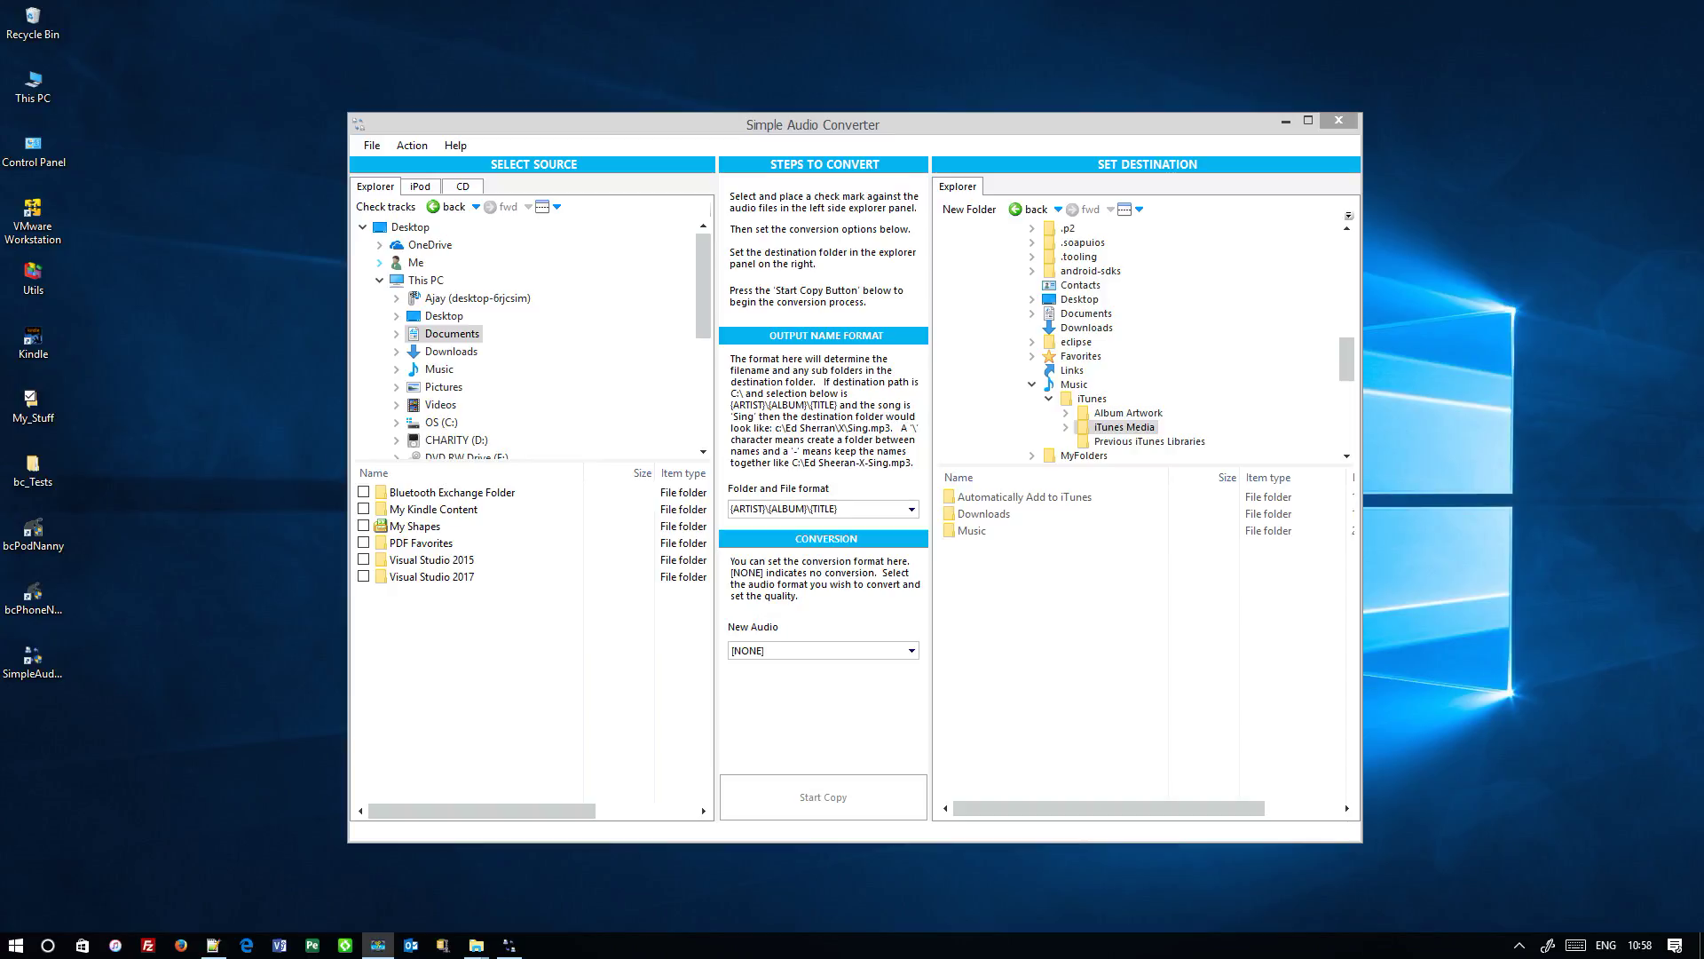
click(364, 149)
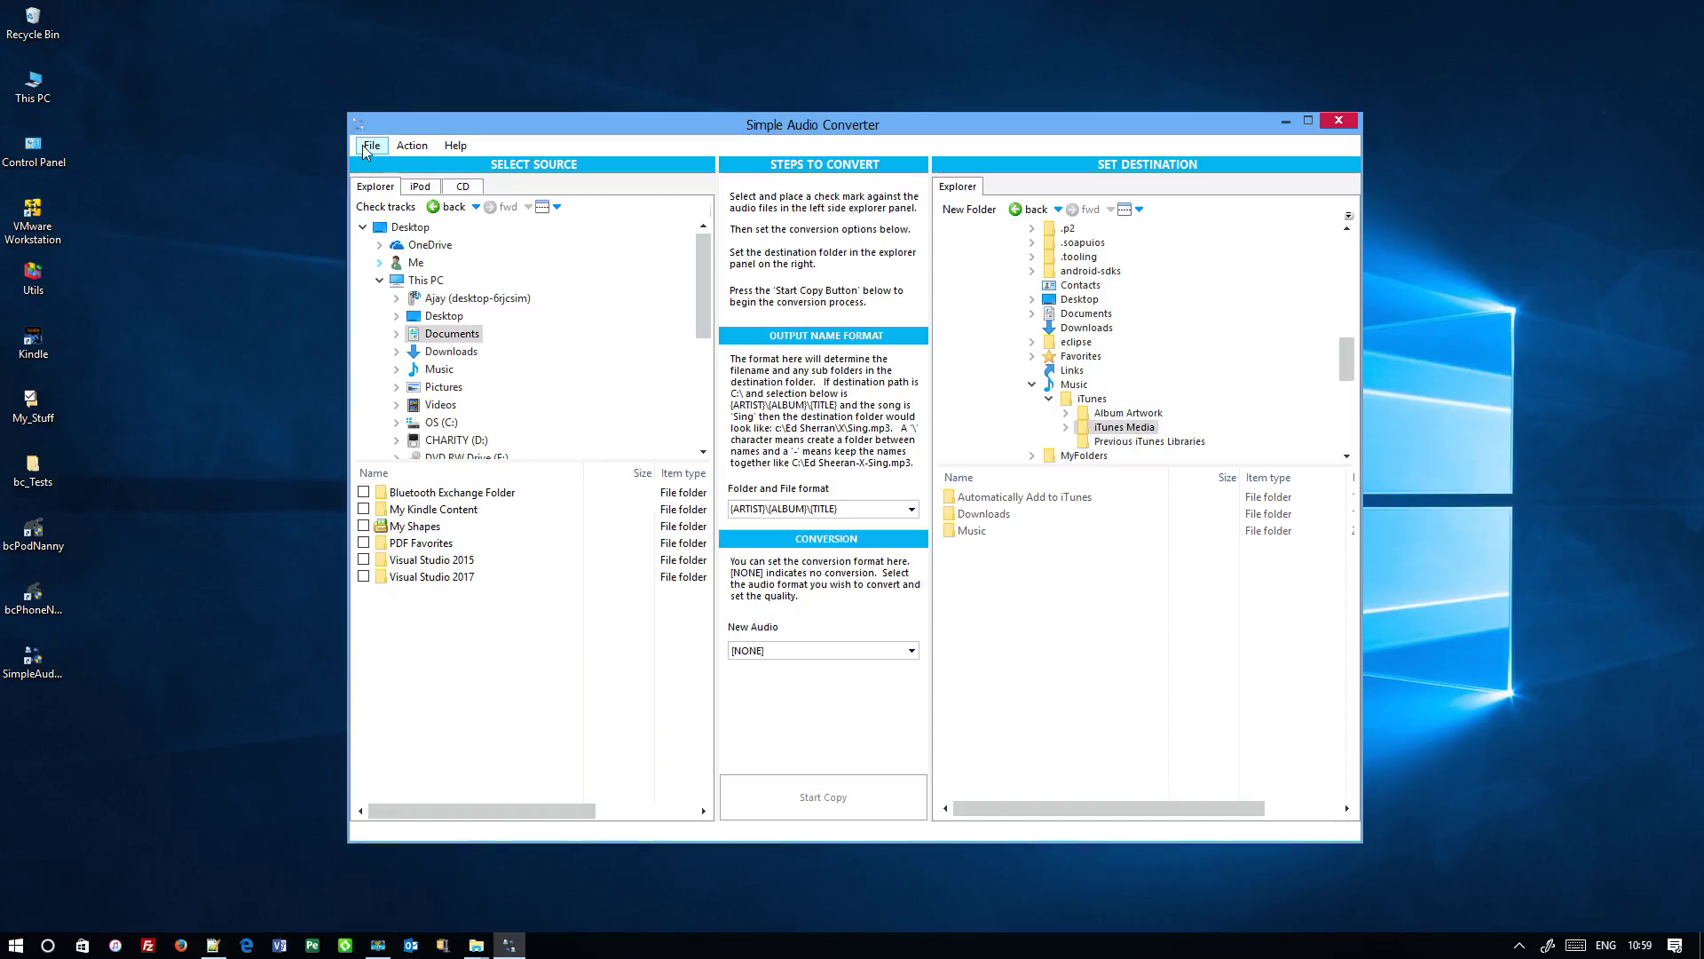
click(364, 149)
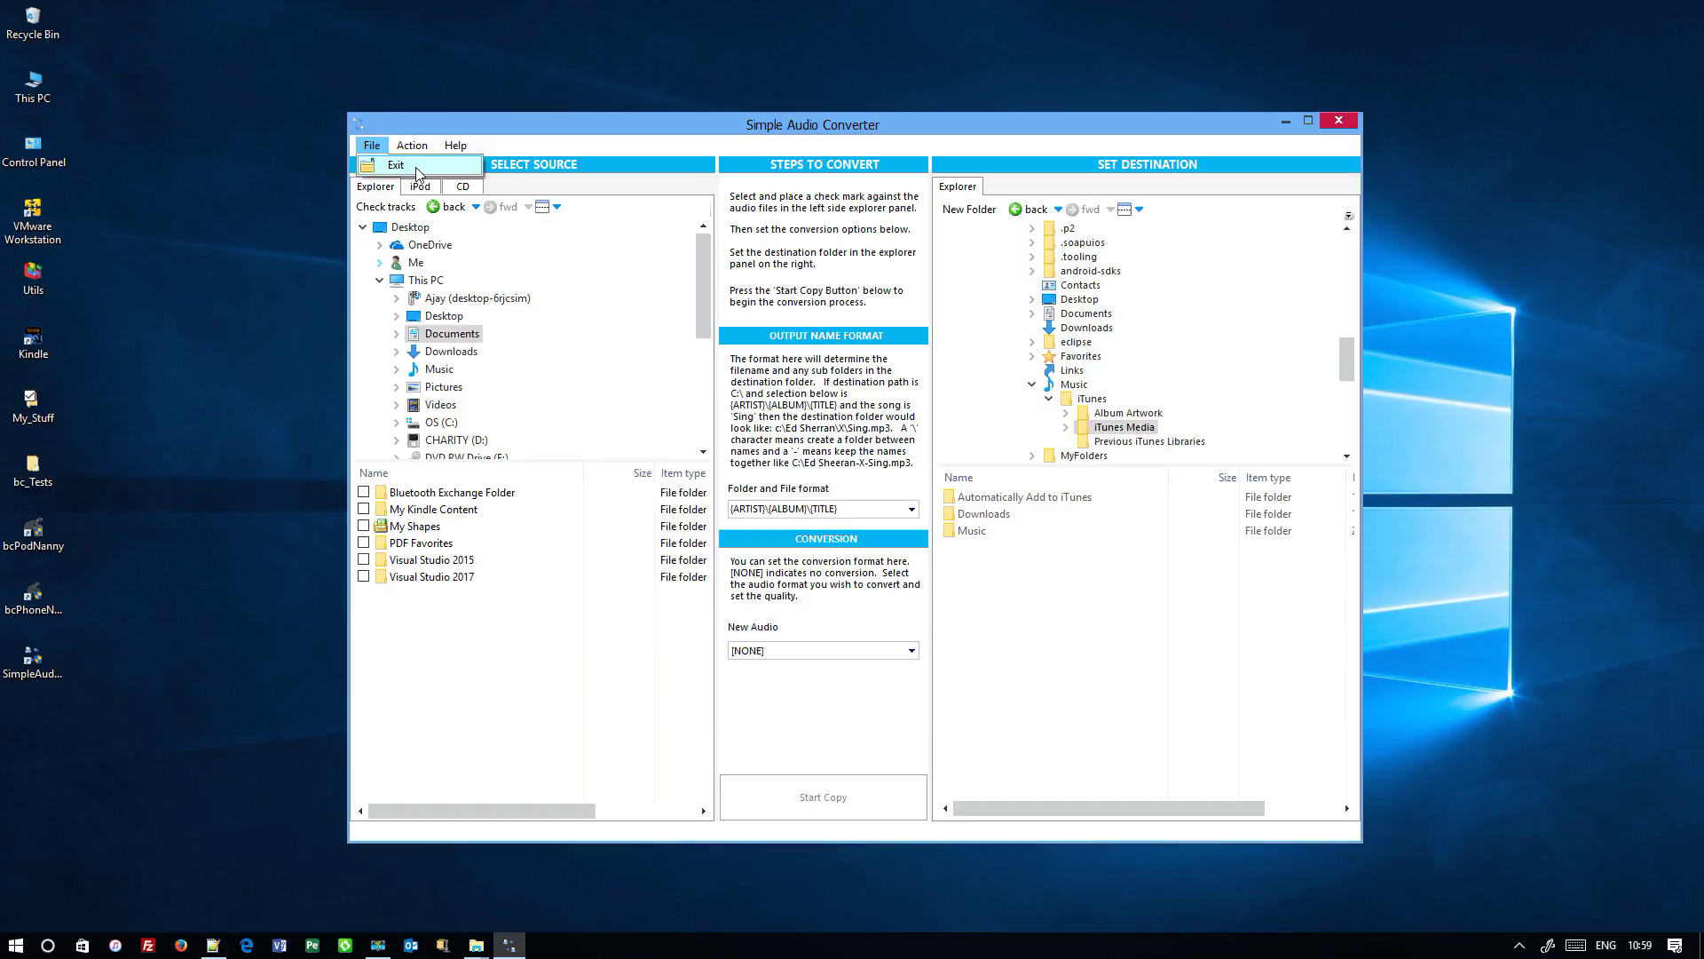
click(1340, 123)
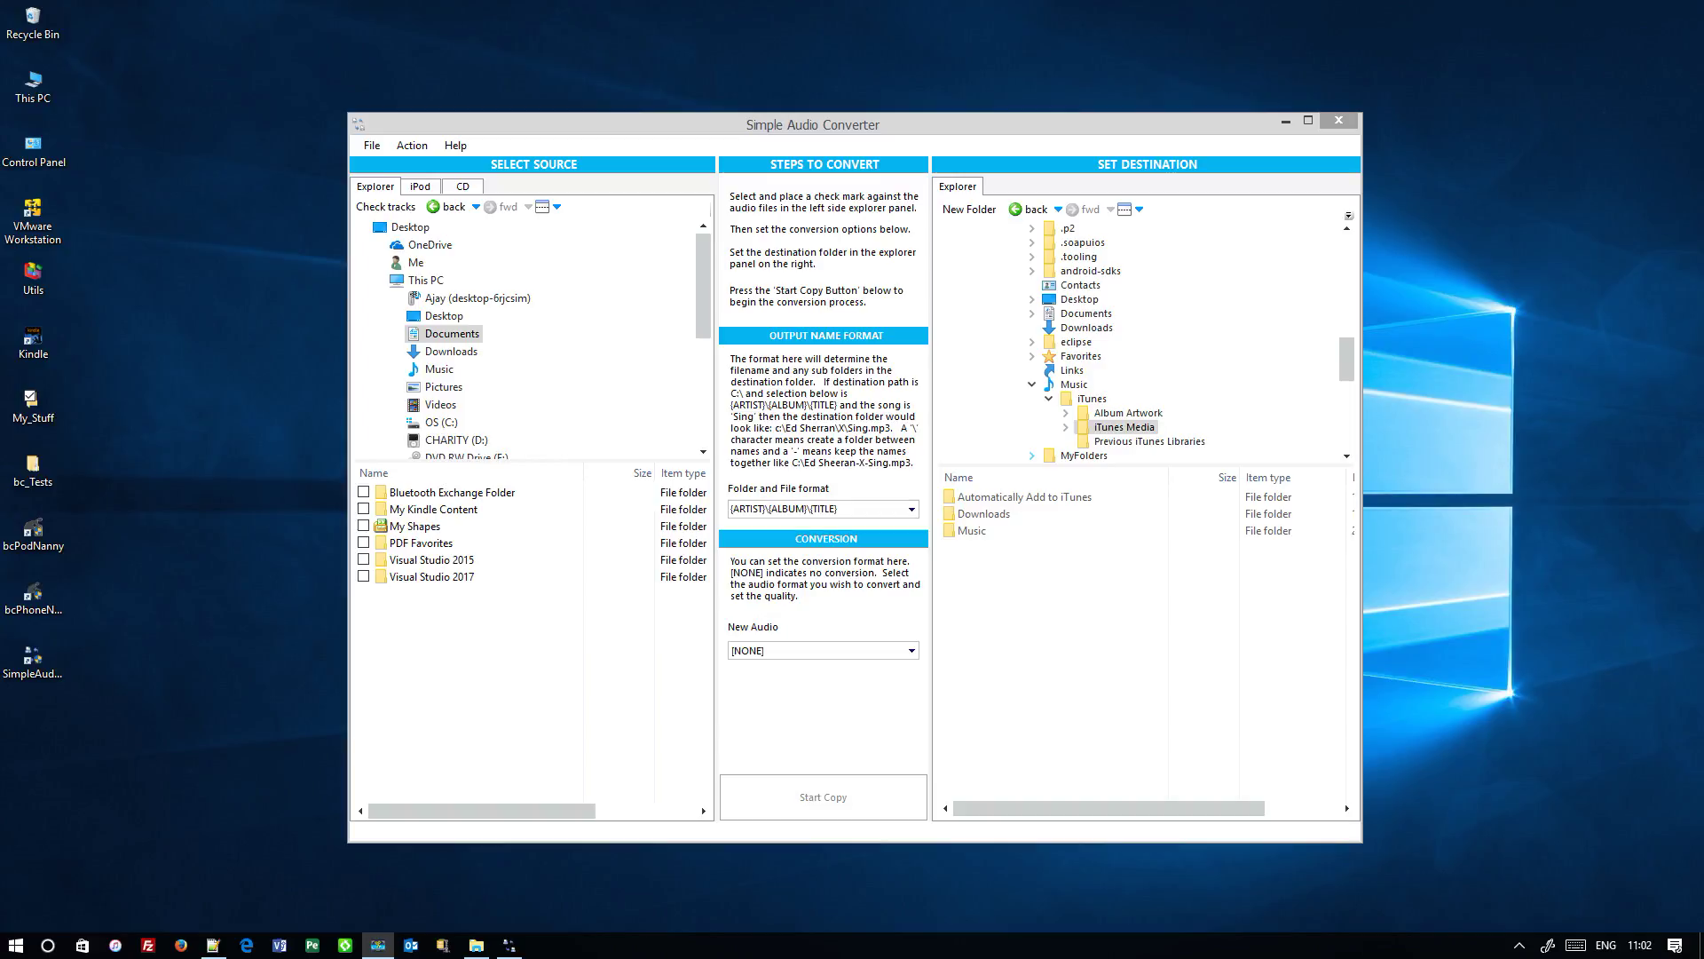
click(422, 148)
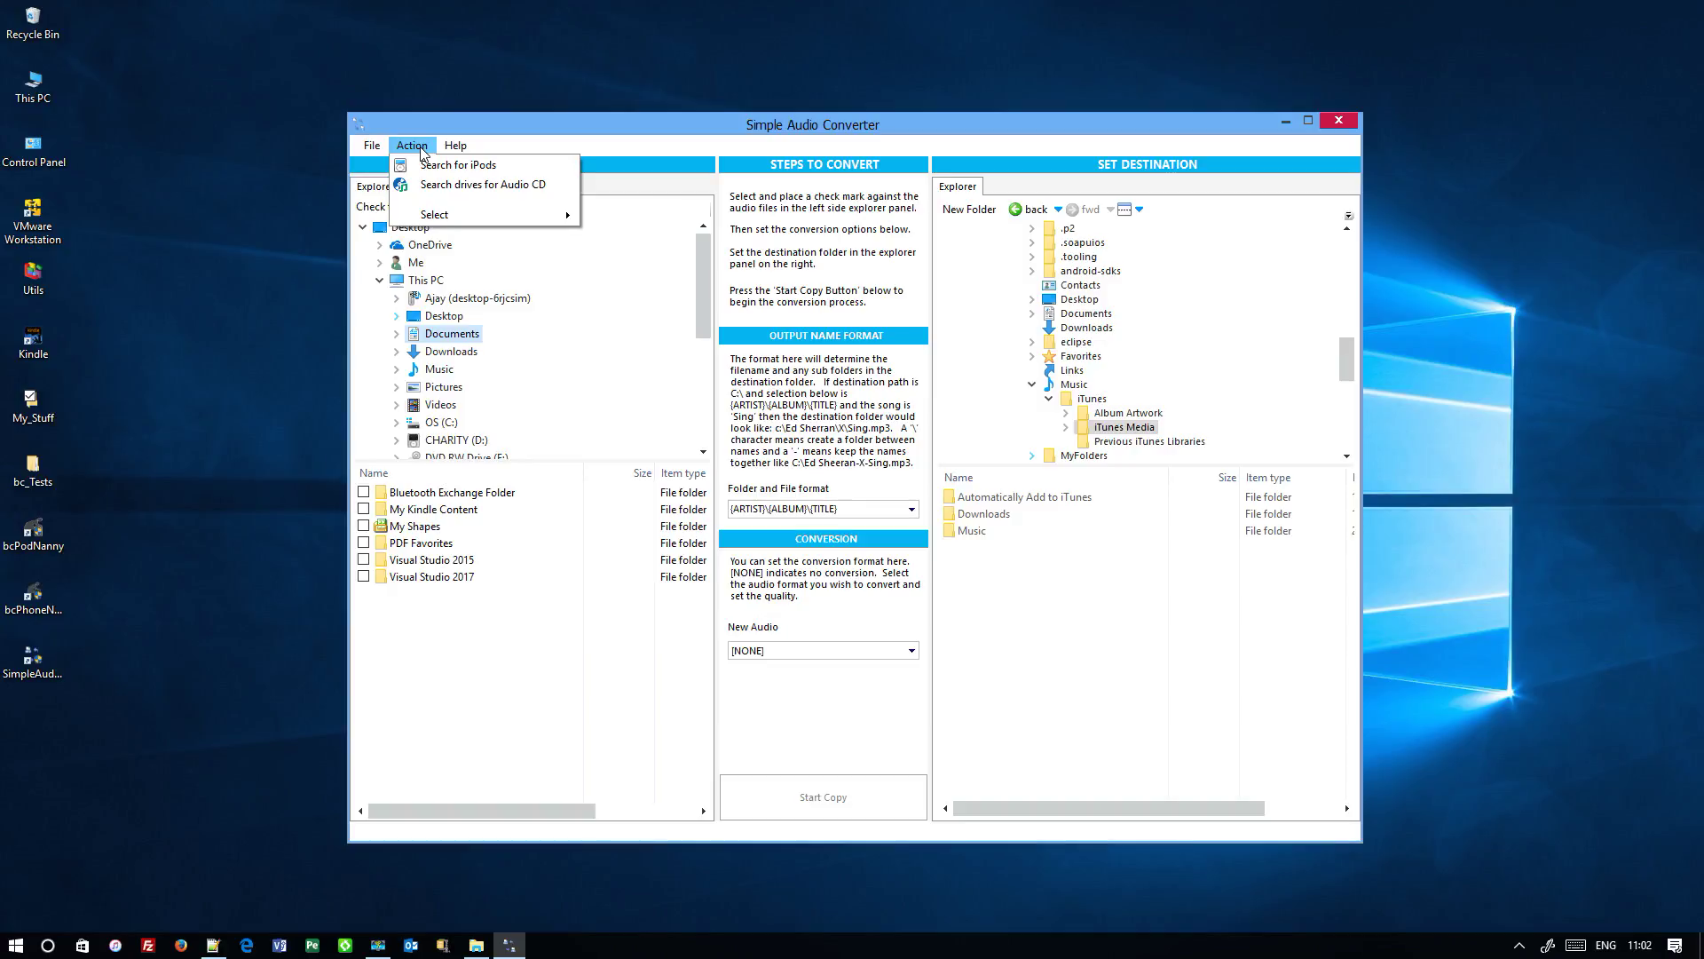
mouse_move(450, 217)
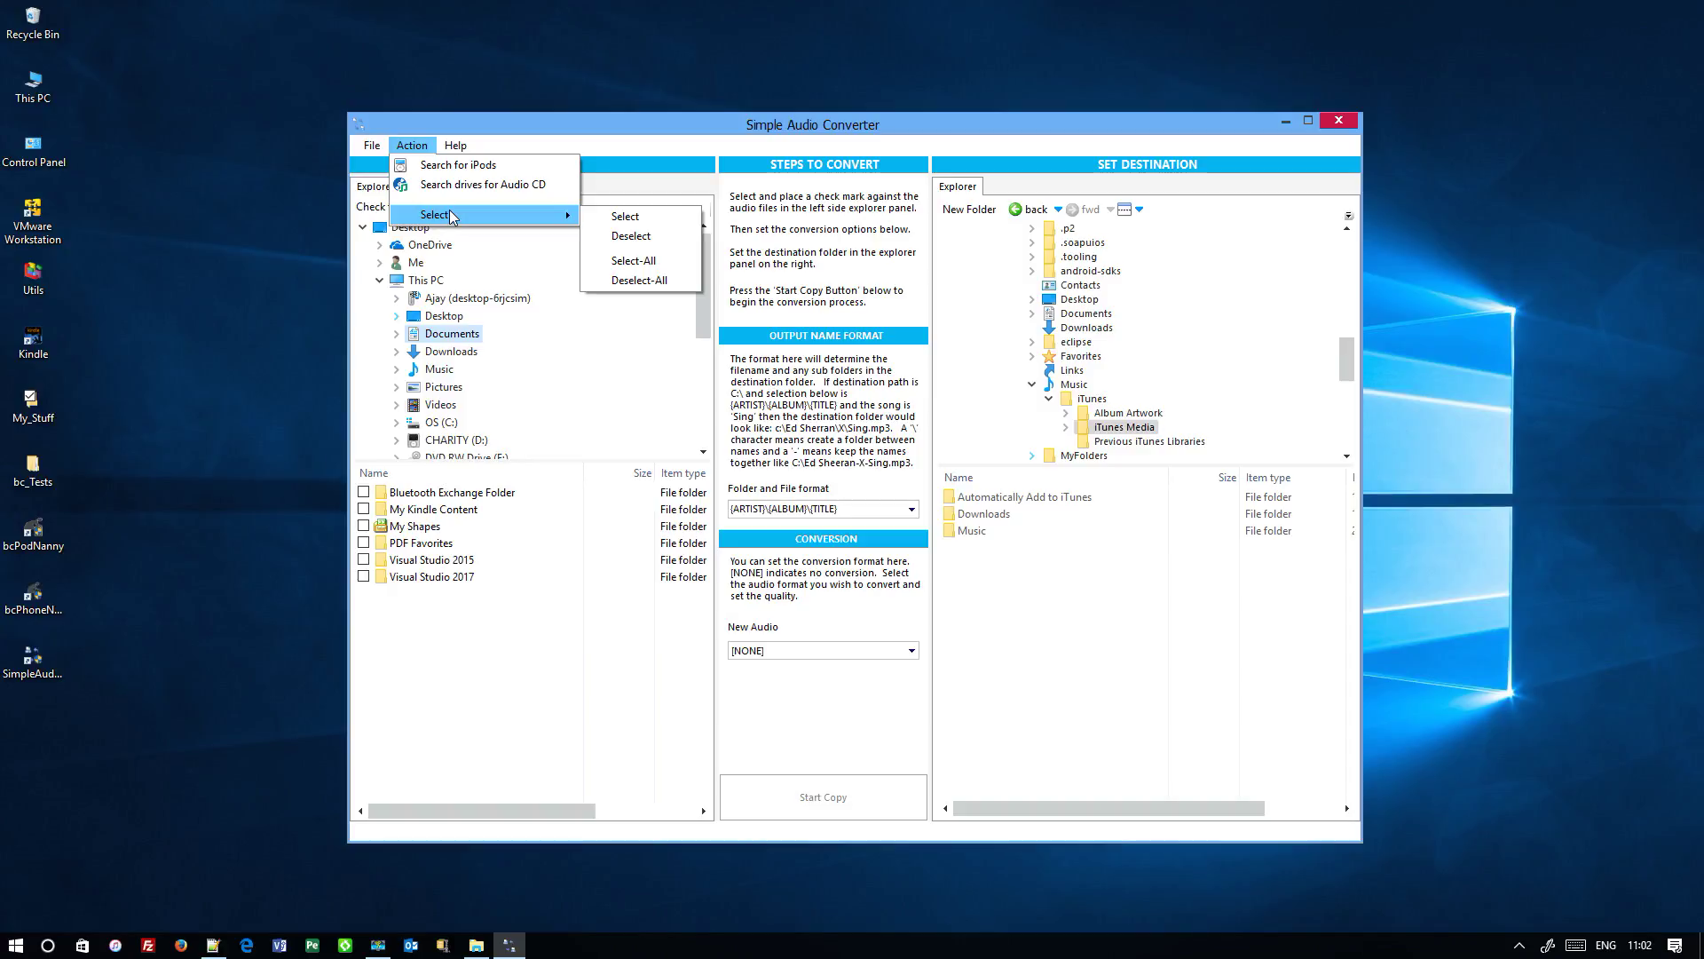
click(523, 272)
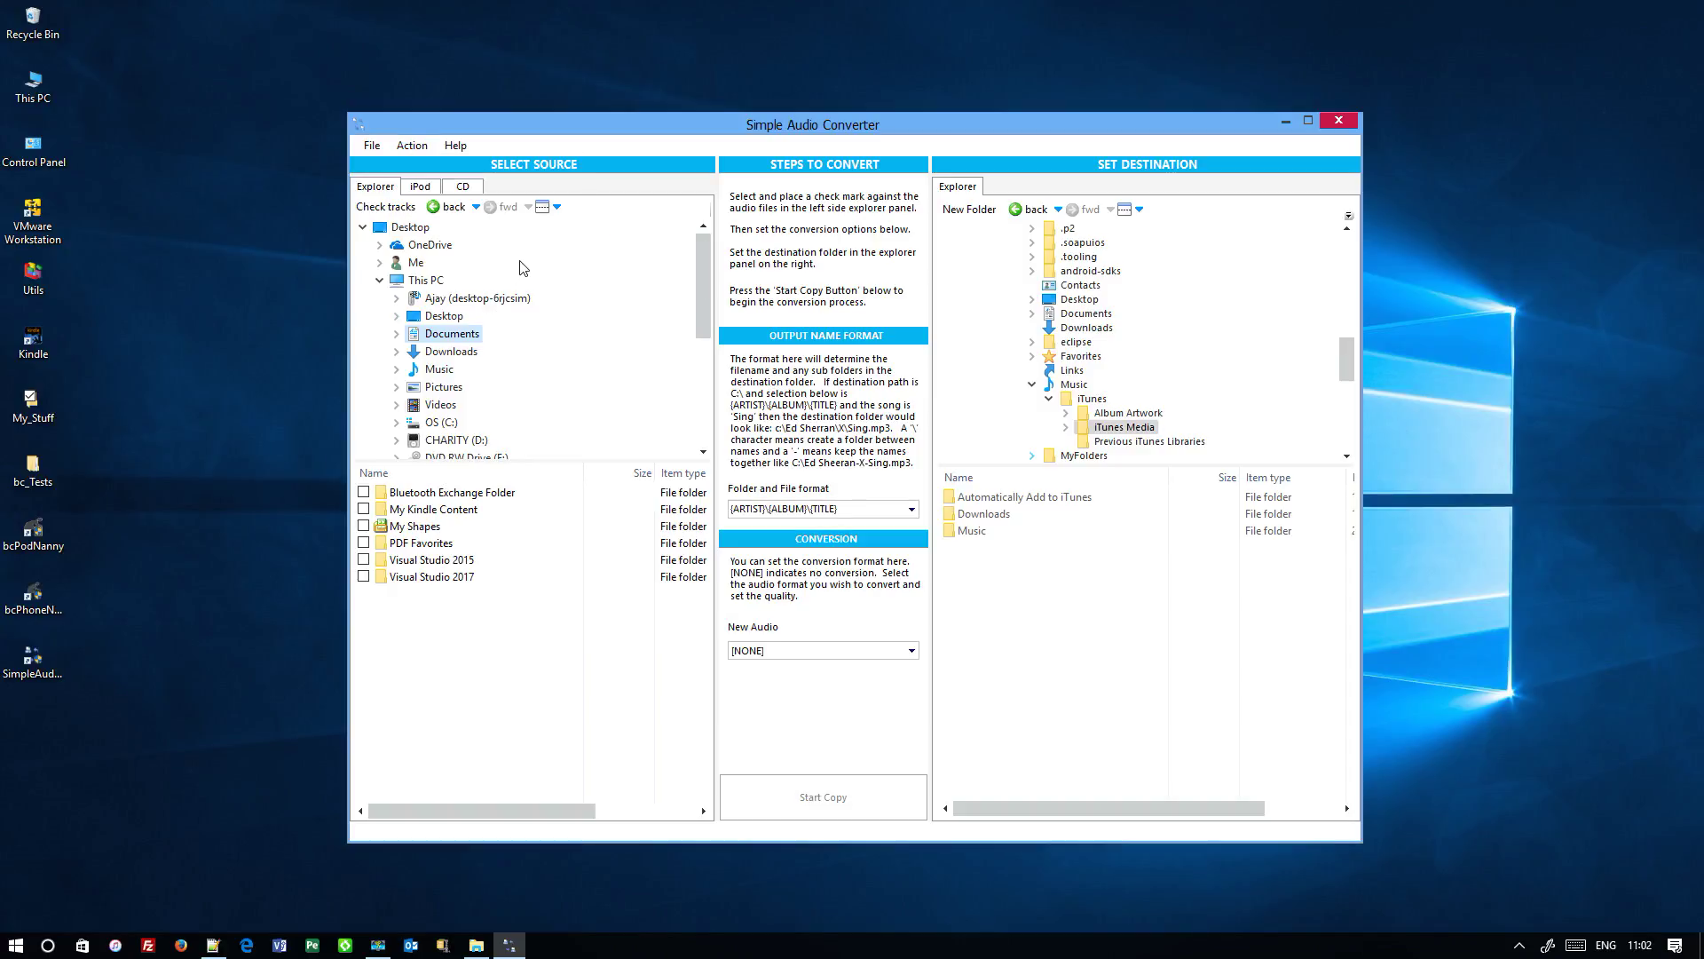
- Show the iPod library as the source, check all of its tracks with Select-All and clear them again with Deselect-All
click(419, 188)
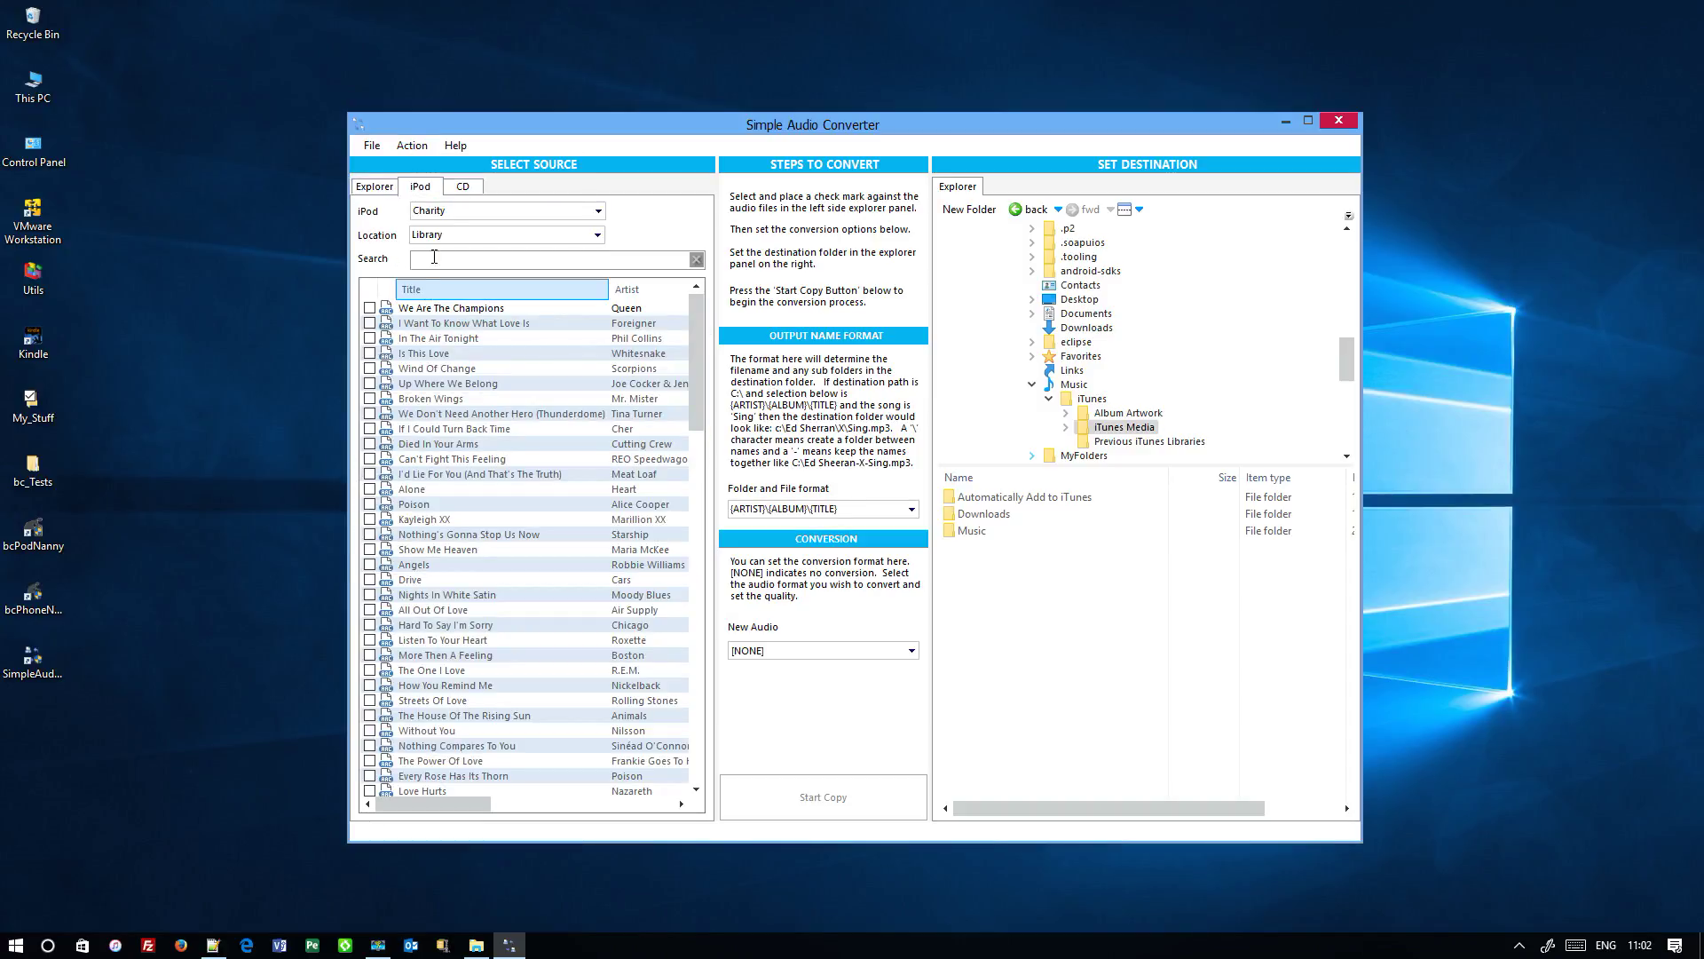
click(415, 147)
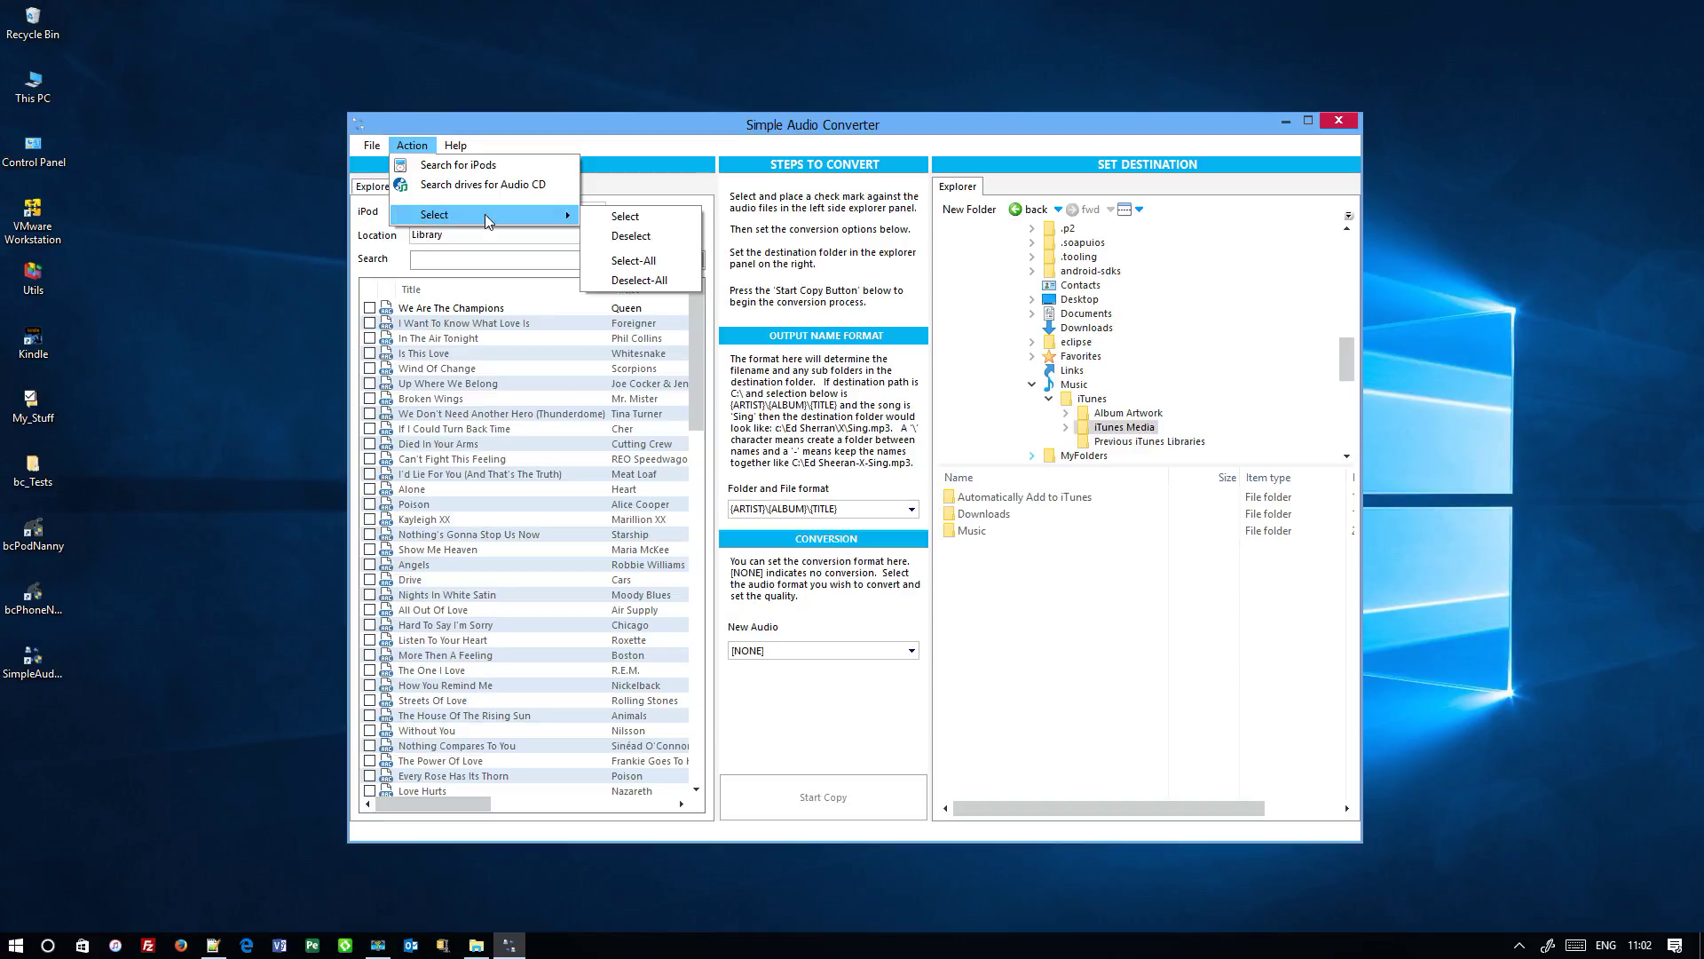
click(623, 259)
click(411, 146)
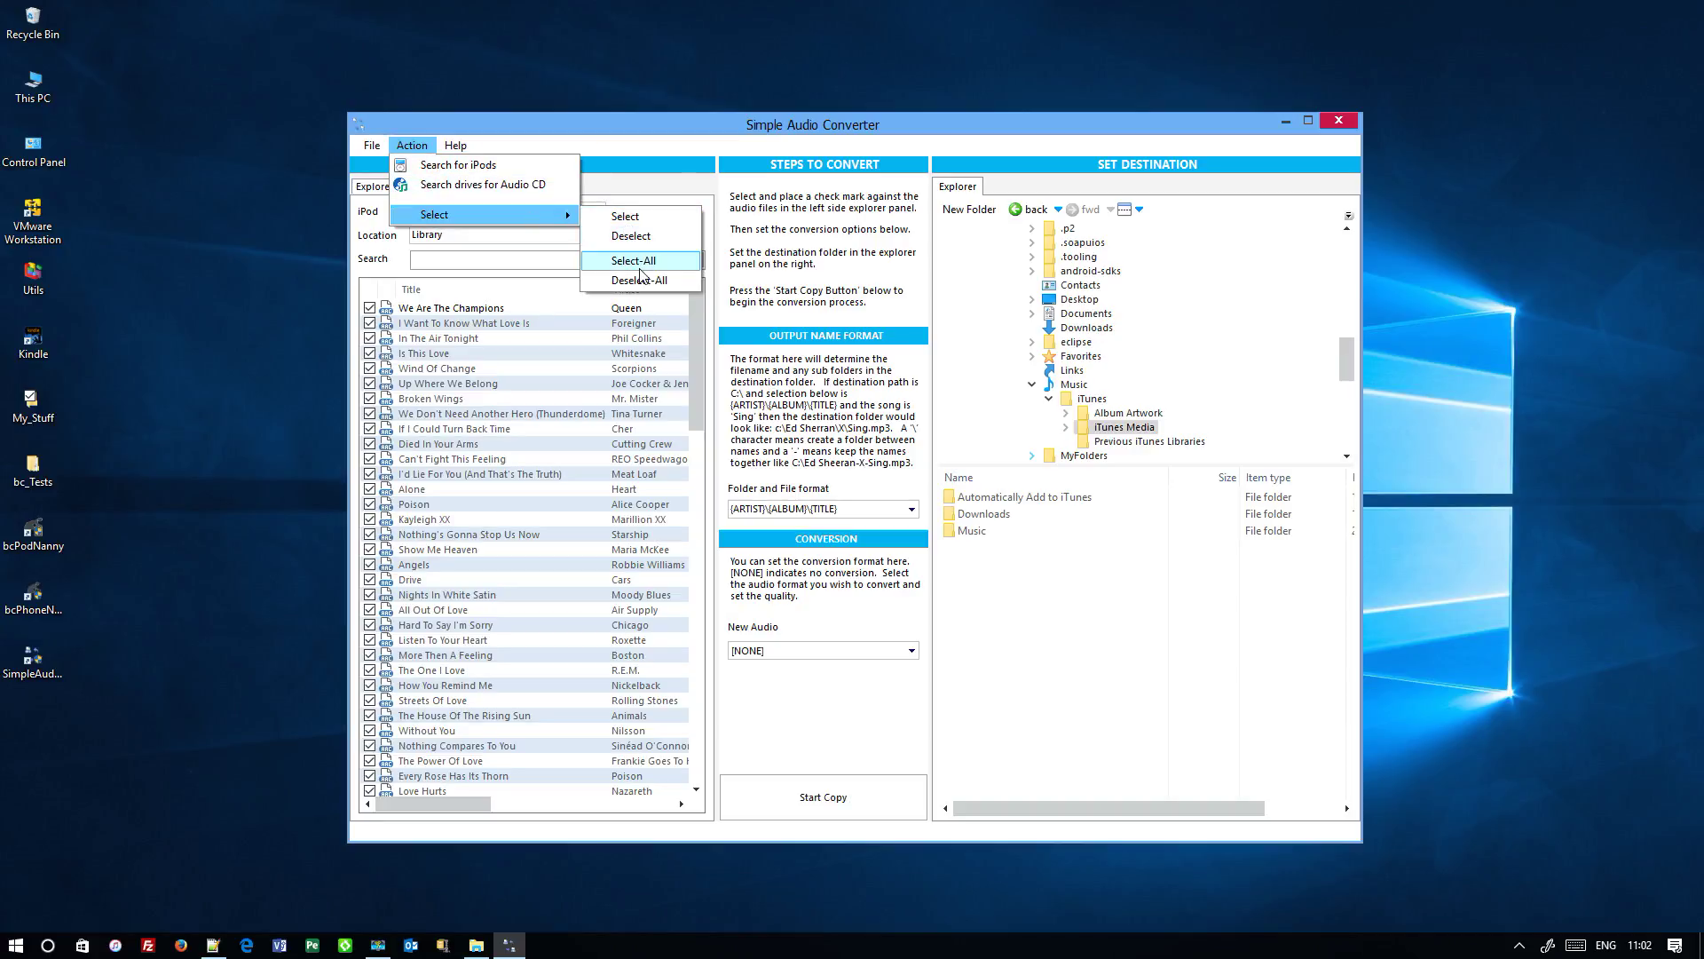
click(626, 277)
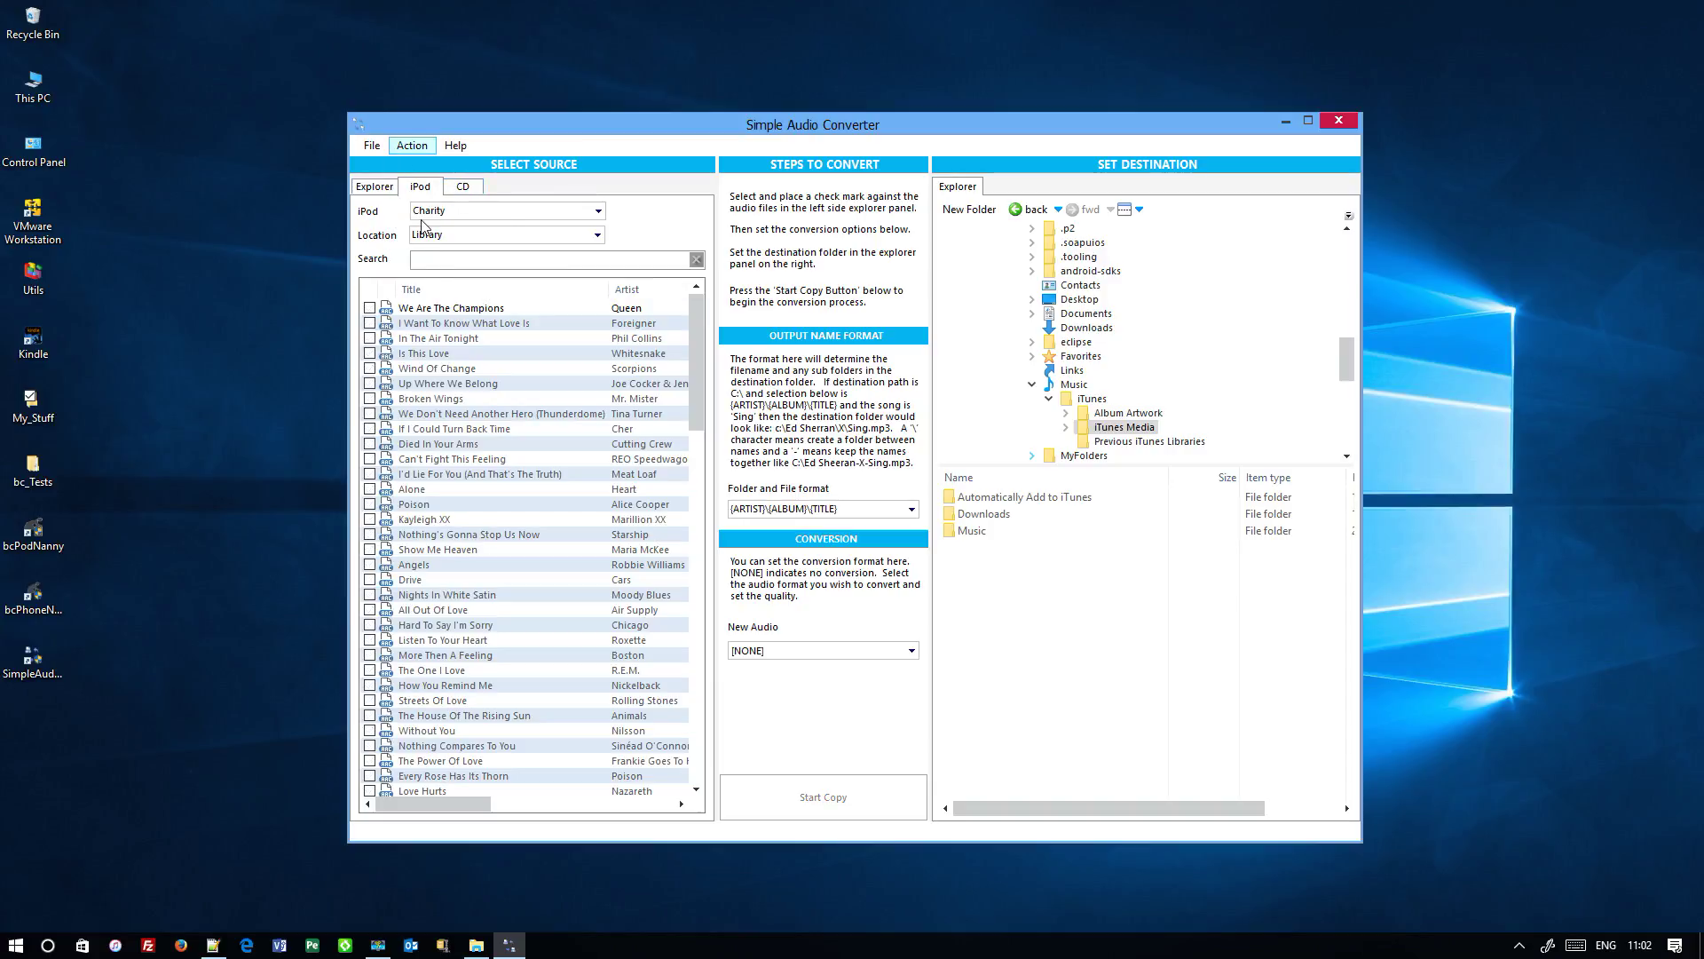
- Check only the track We Are The Champions and uncheck it again, then bring up the track list's context menu
click(433, 307)
click(417, 146)
mouse_move(442, 220)
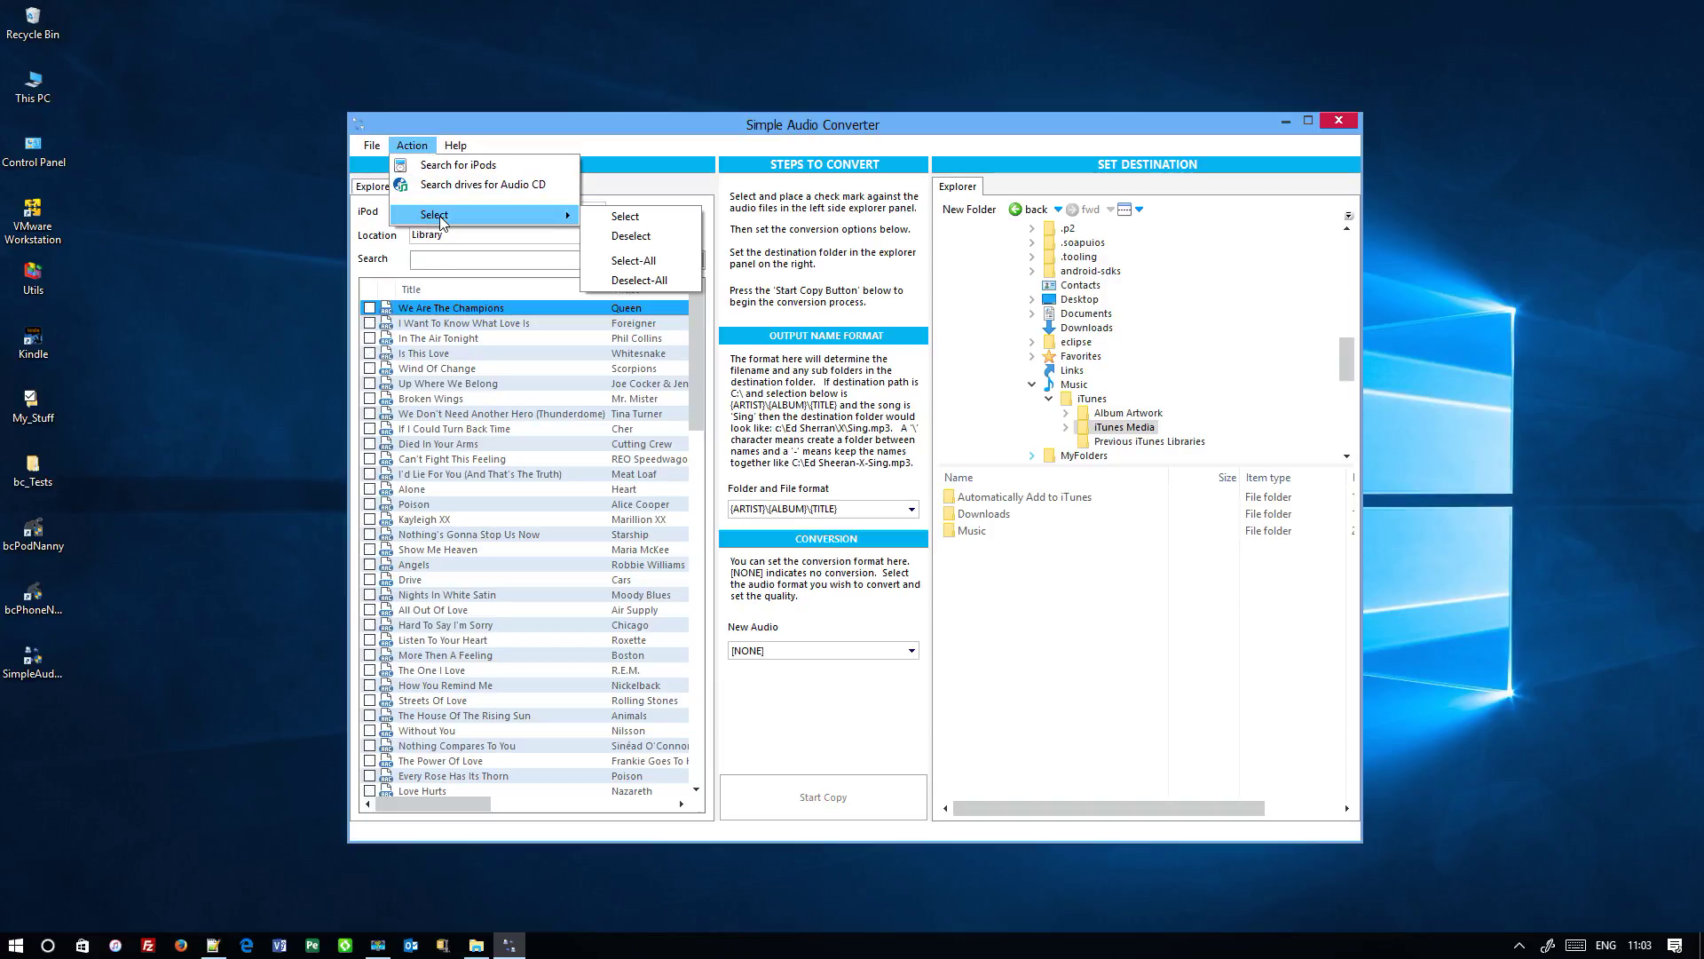
click(626, 217)
click(413, 147)
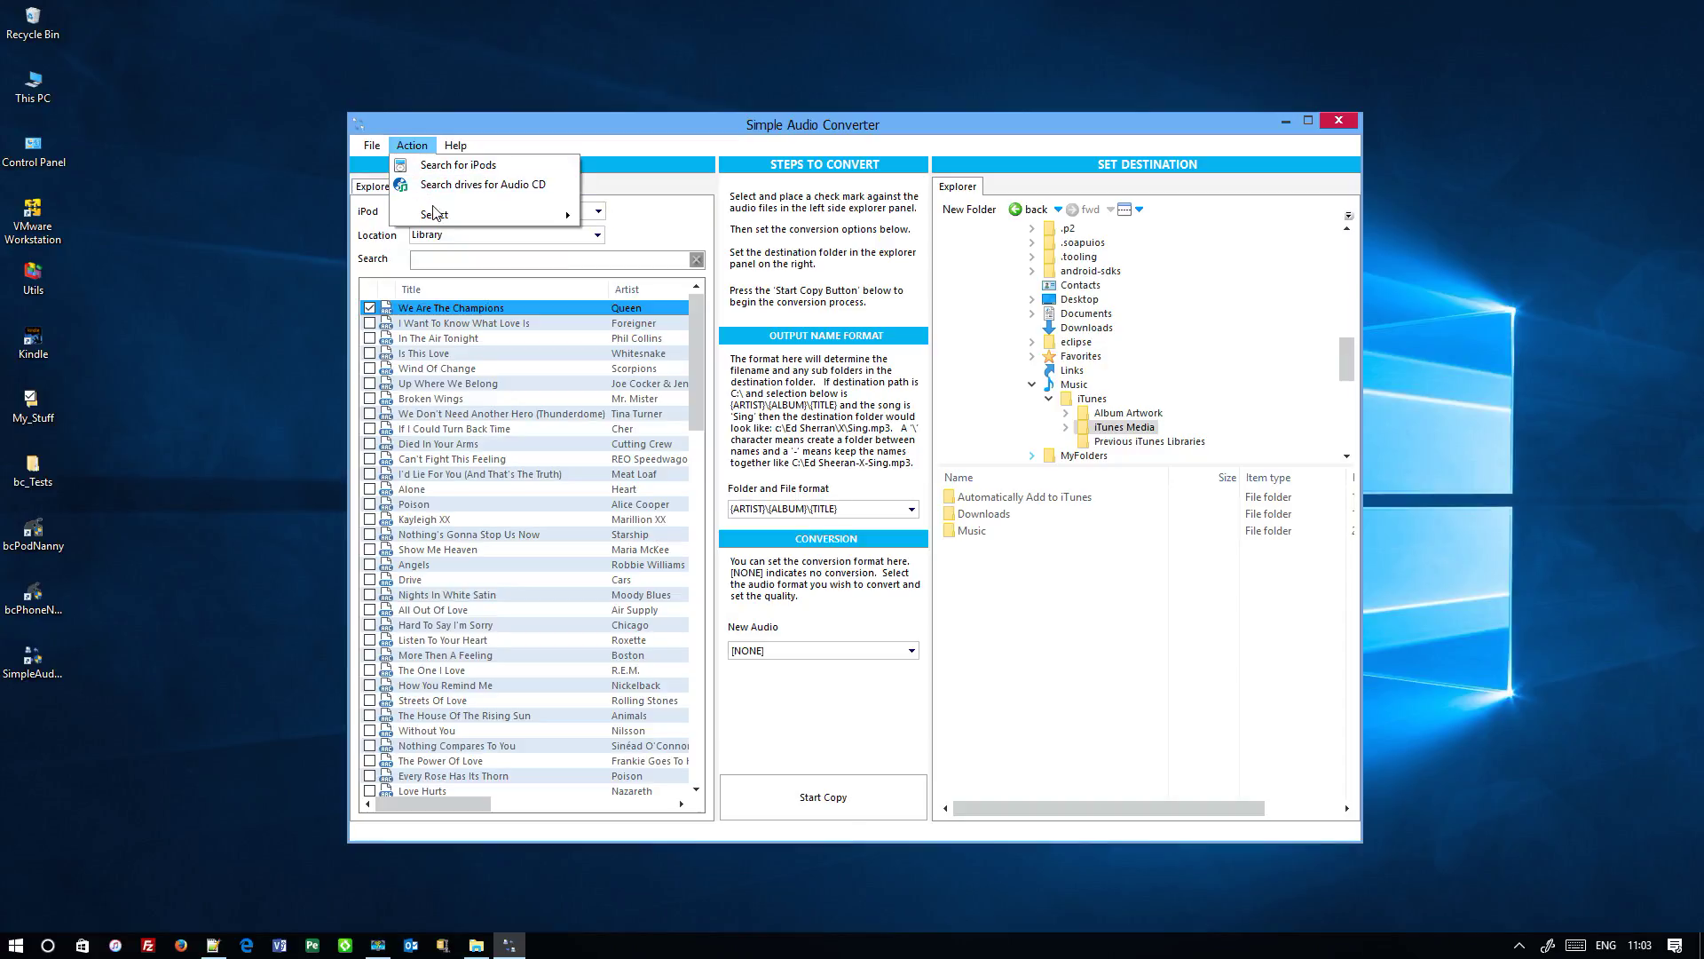
mouse_move(435, 215)
click(632, 237)
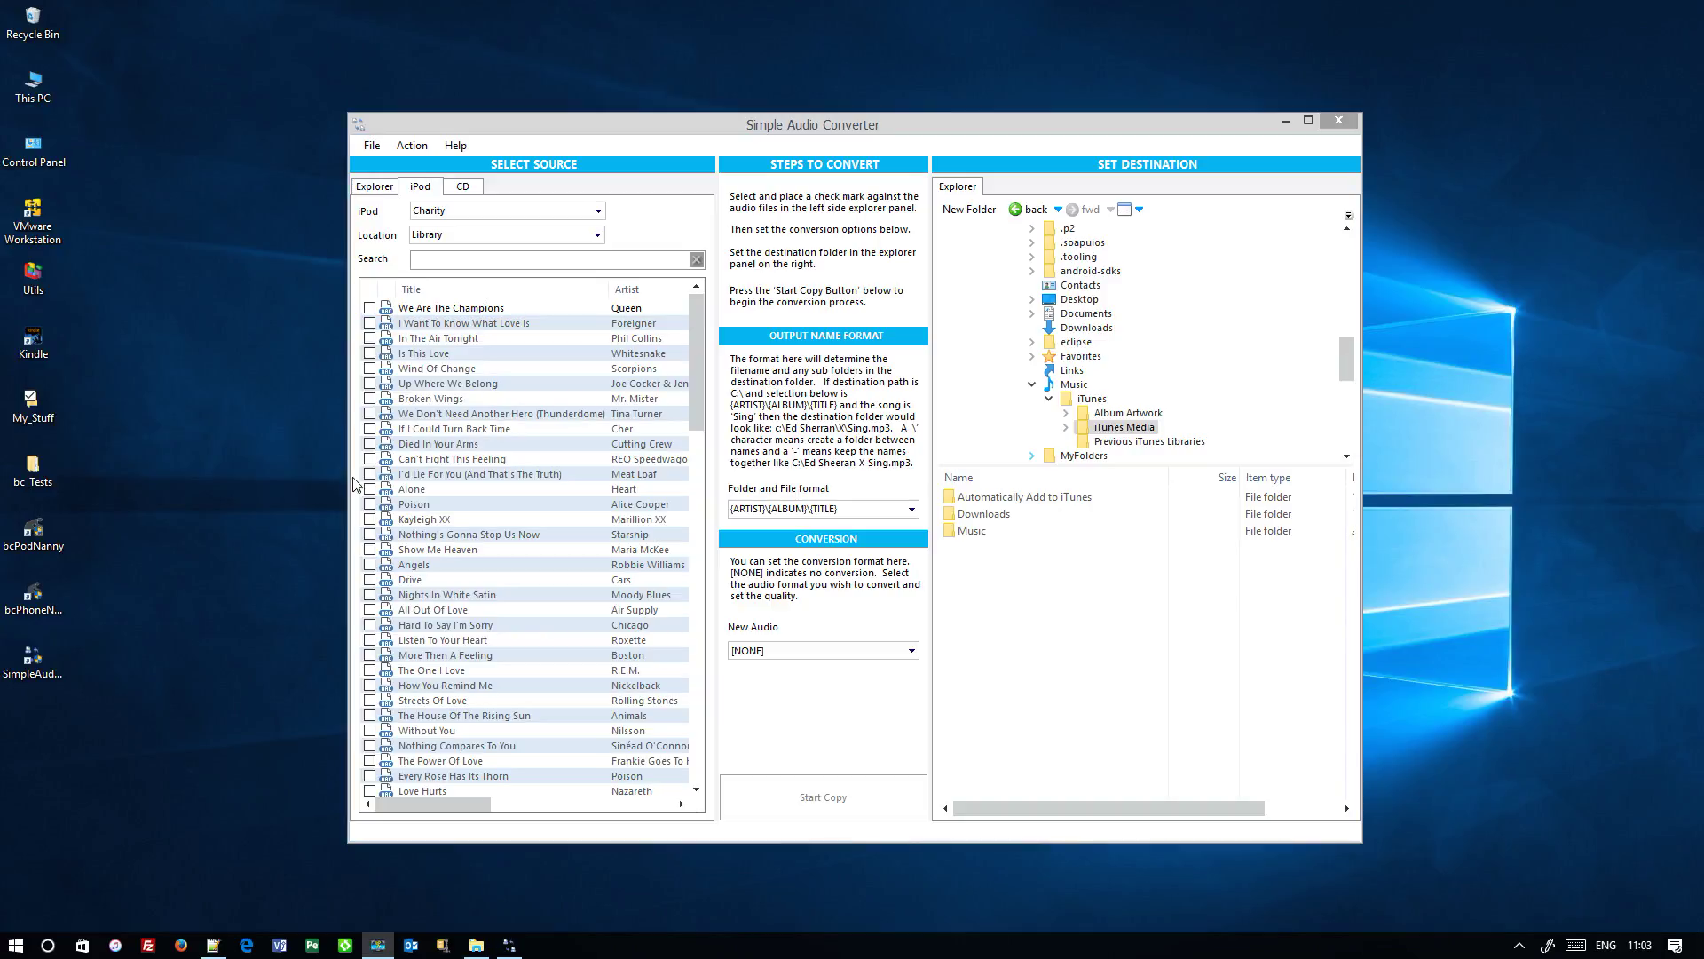
right_click(547, 384)
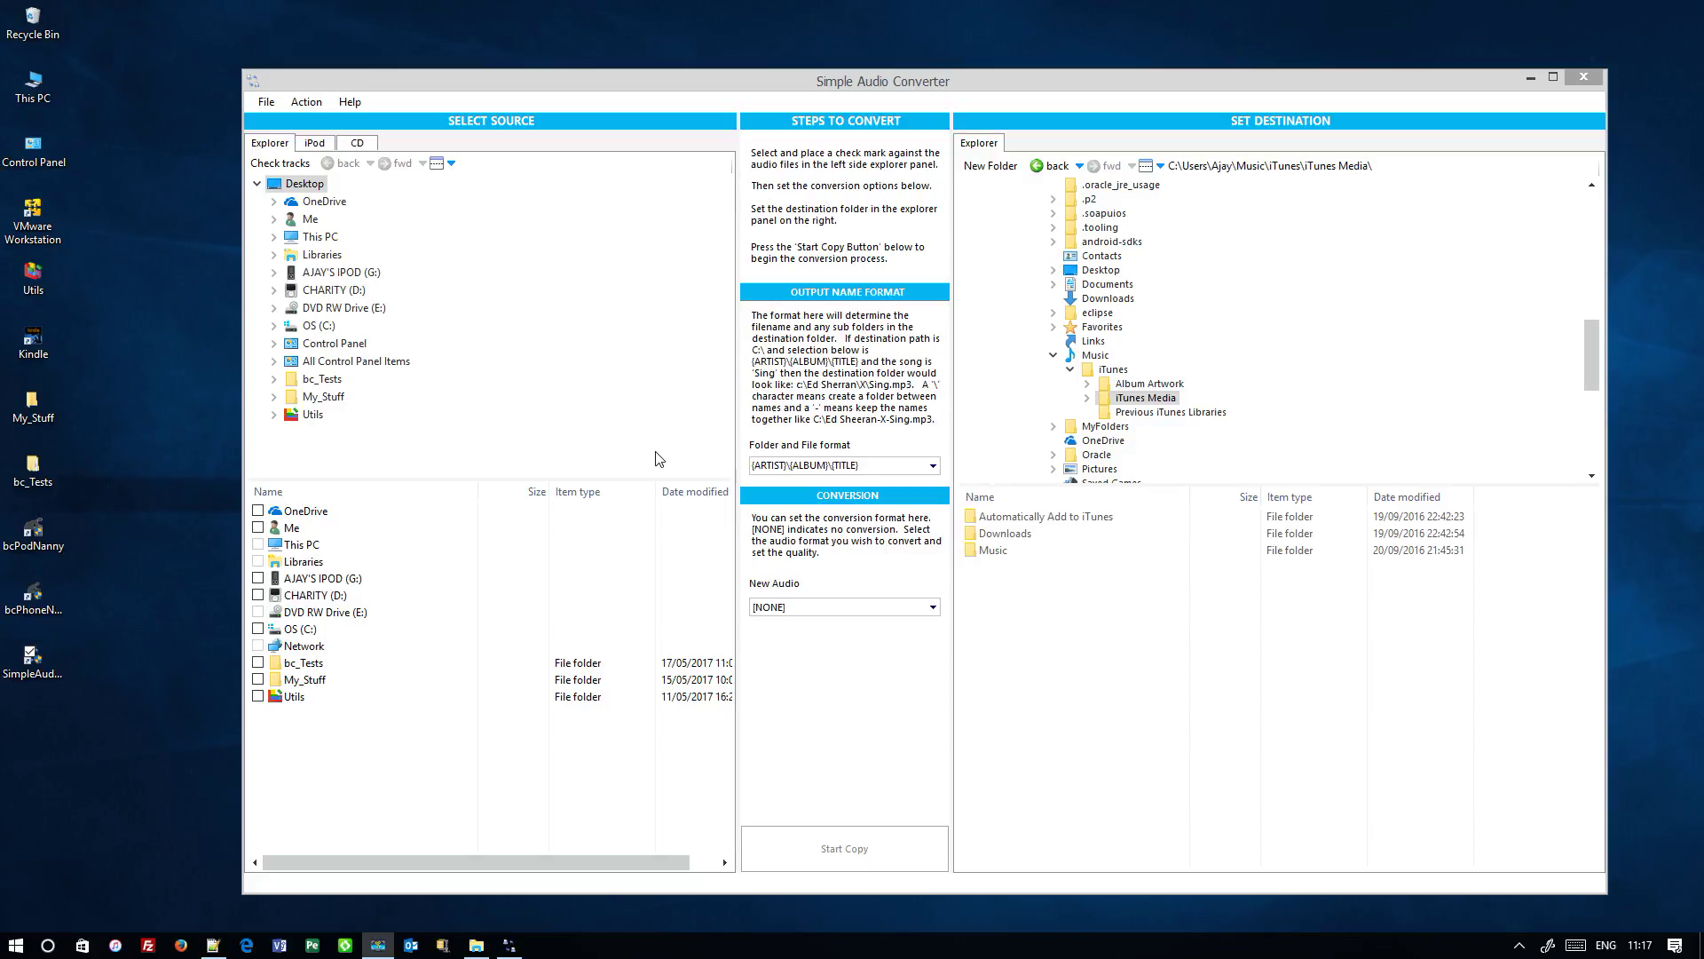
- Show the iPod library as the source and check all of its tracks for copying
click(312, 145)
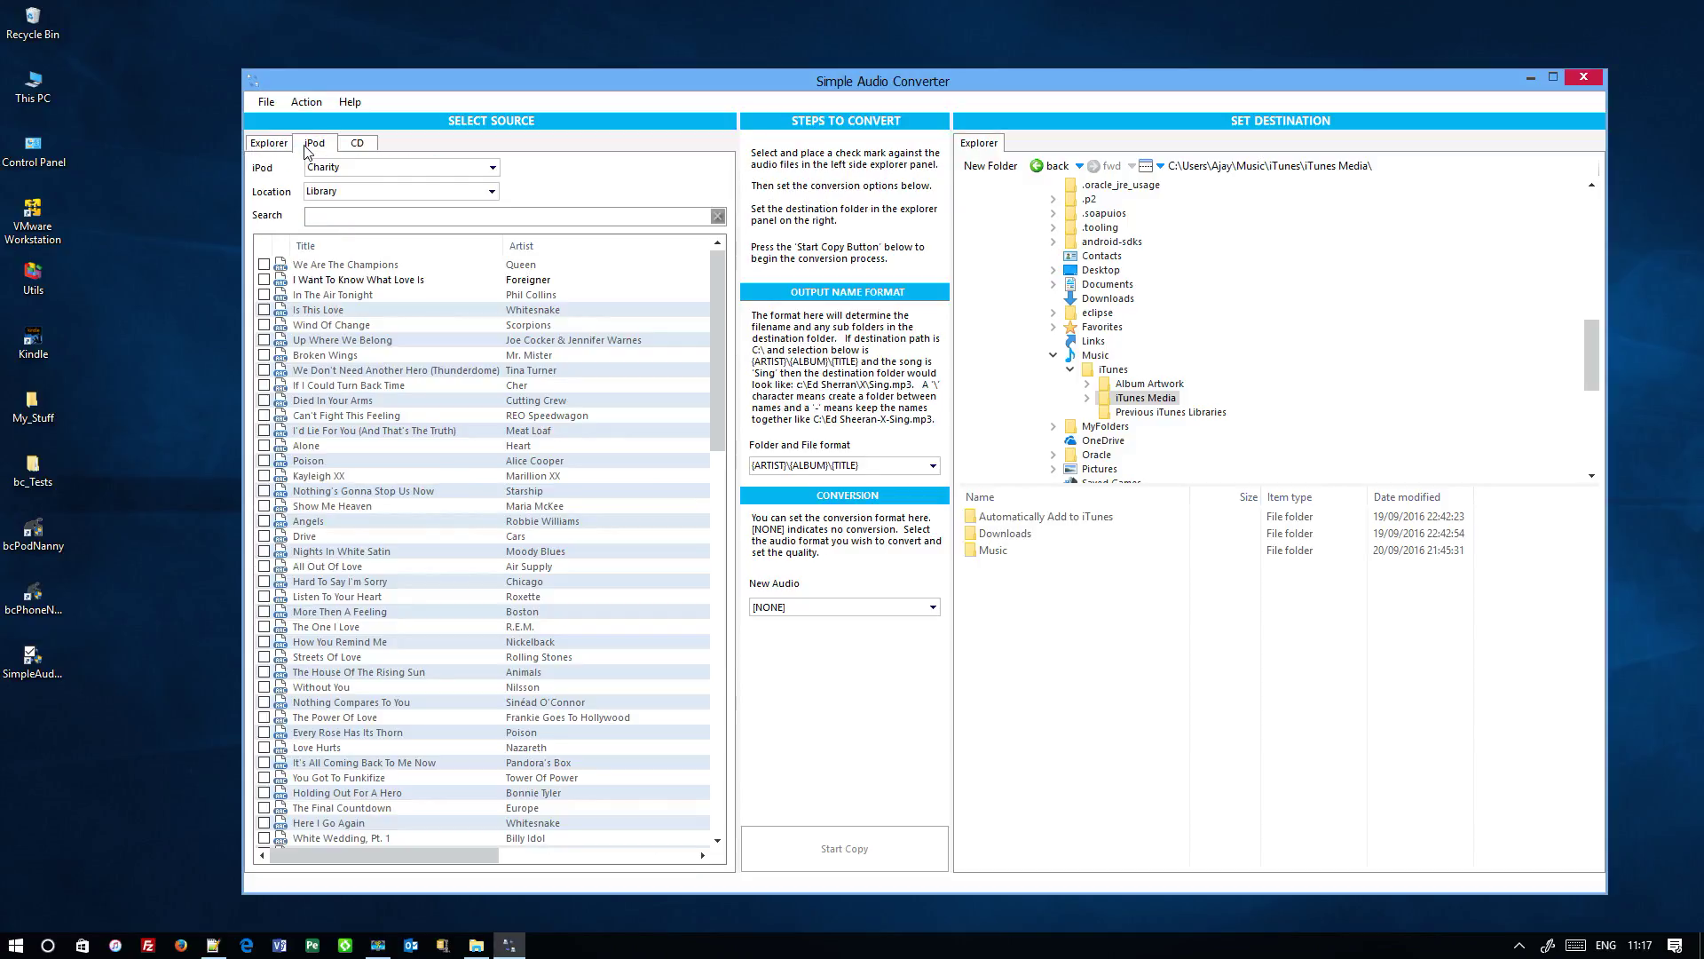
right_click(373, 296)
click(430, 348)
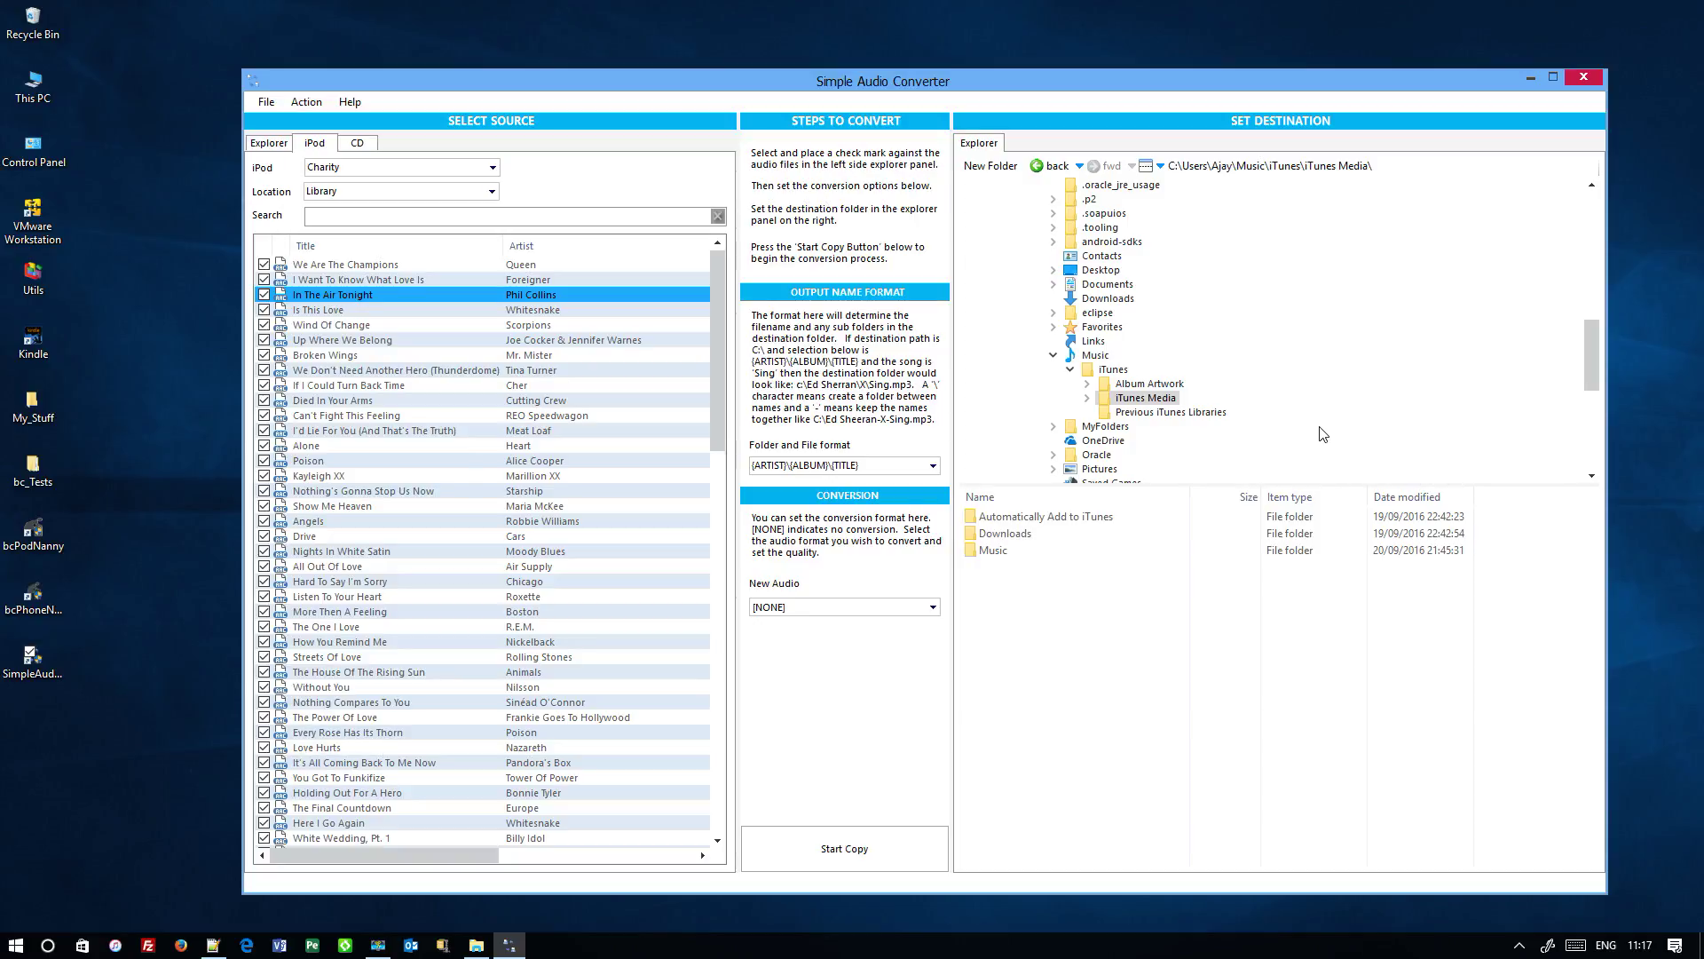
- Set Desktop\bc_Tests\Test01 as the destination, copy the checked tracks there without conversion and finish the transfer
scroll(1332, 417, up, 7)
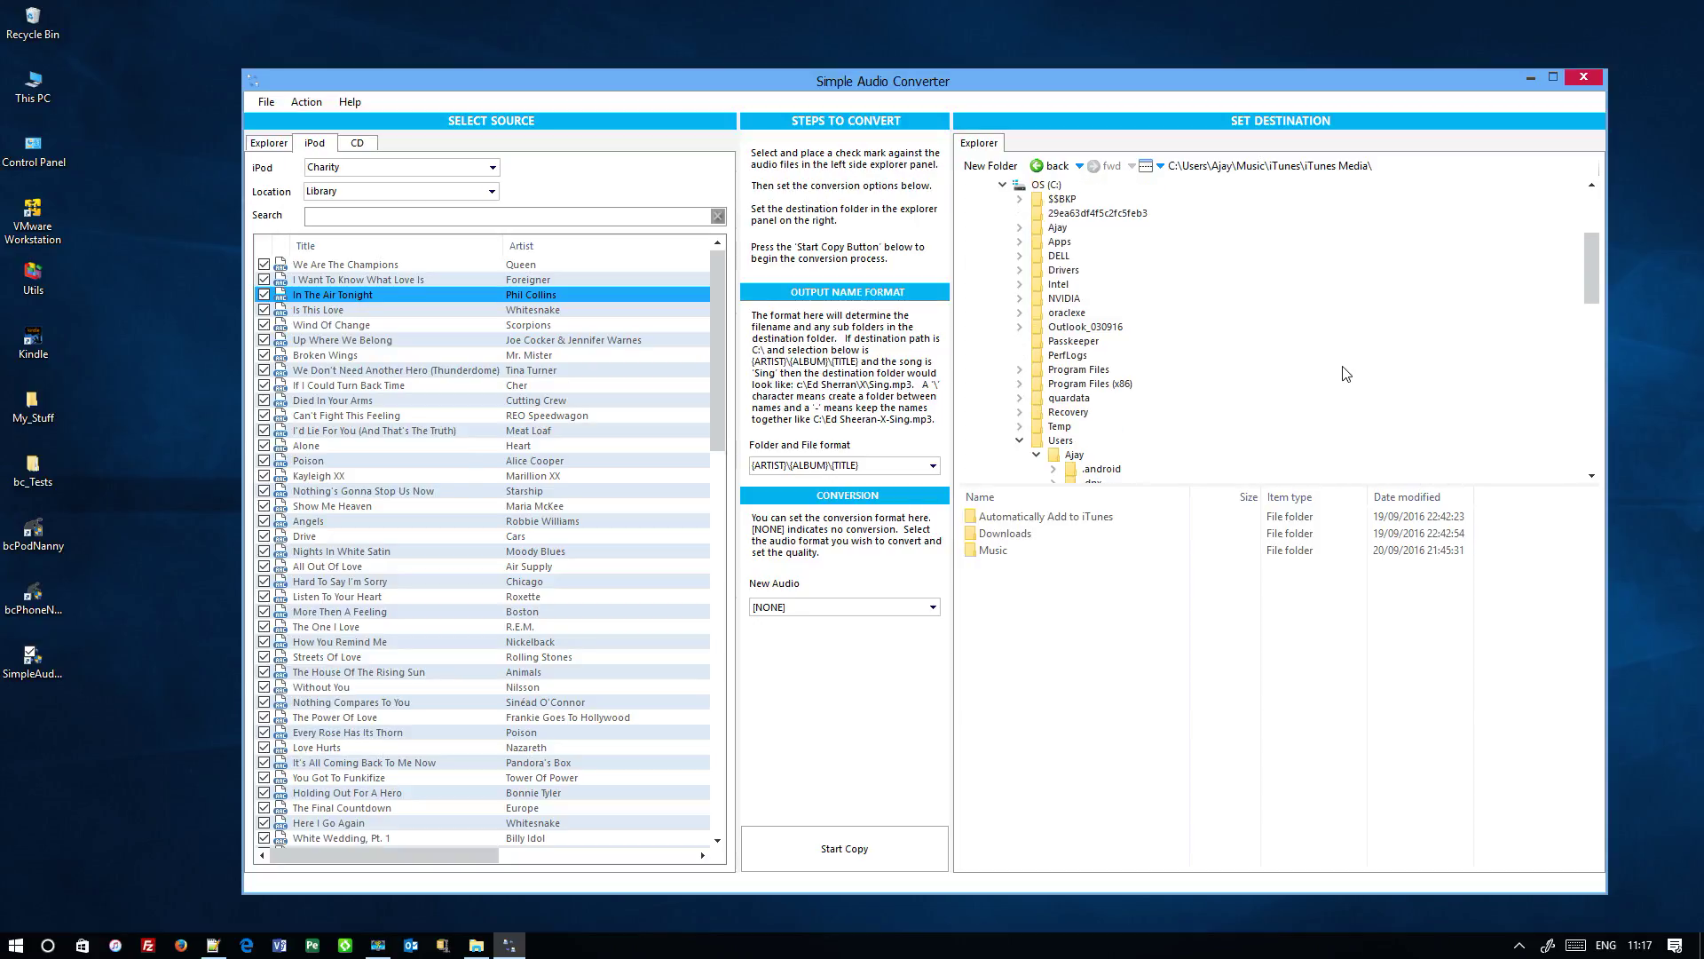
scroll(1347, 366, up, 3)
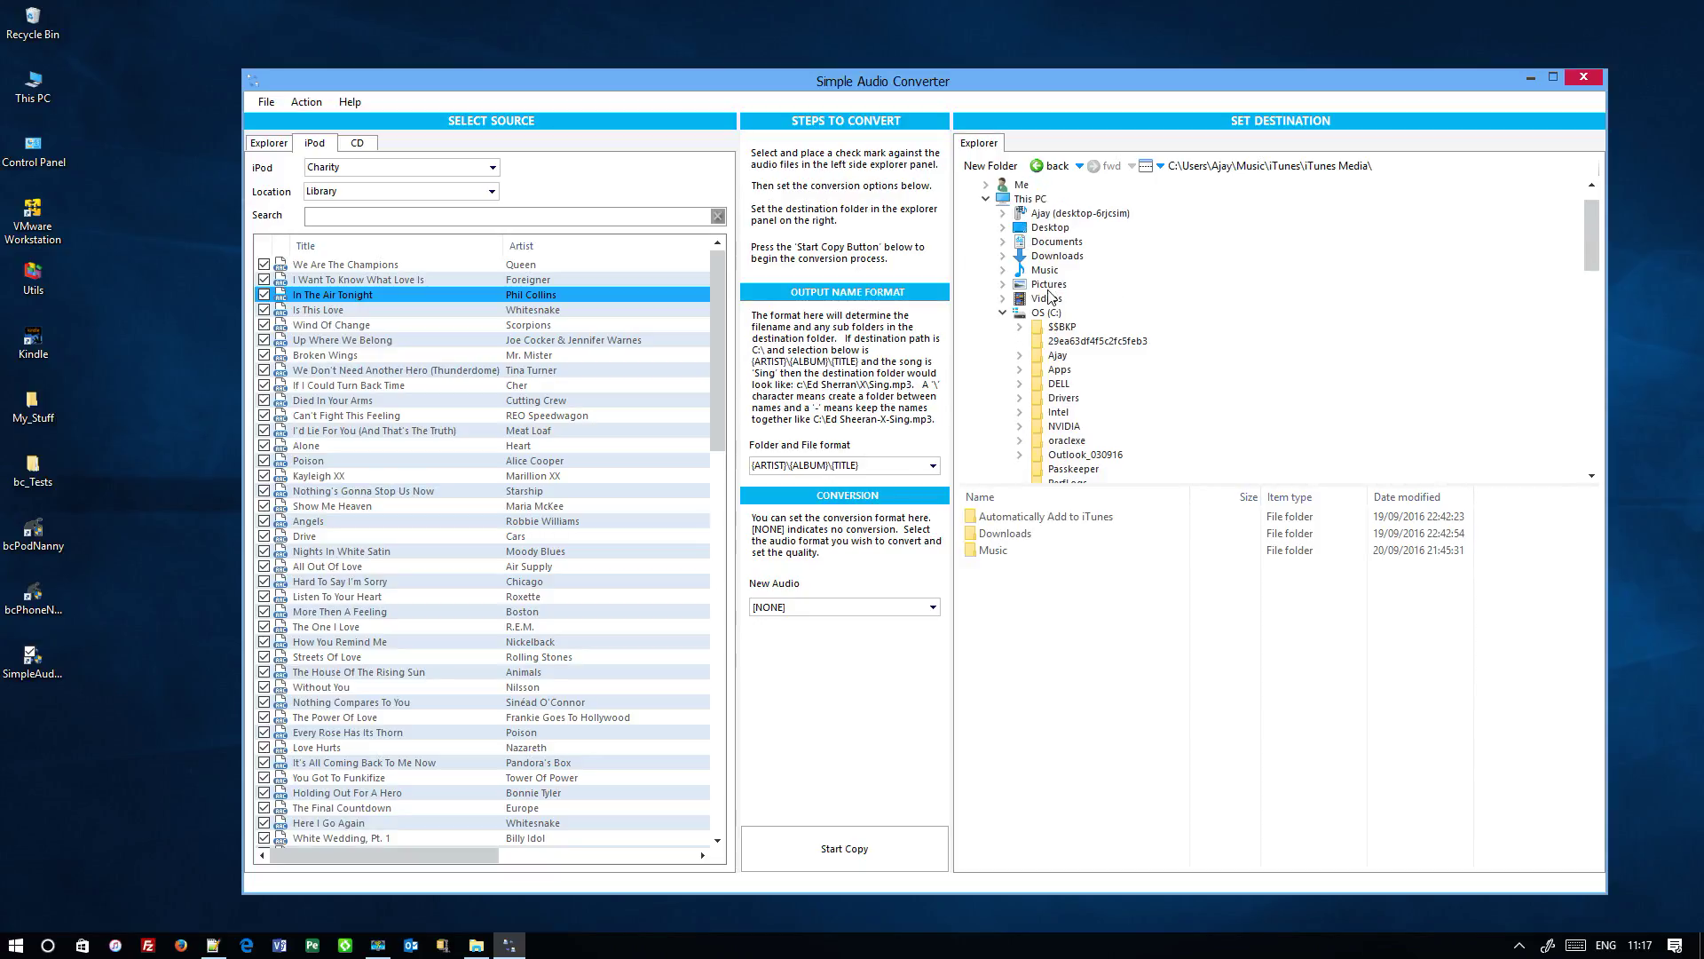
click(1047, 228)
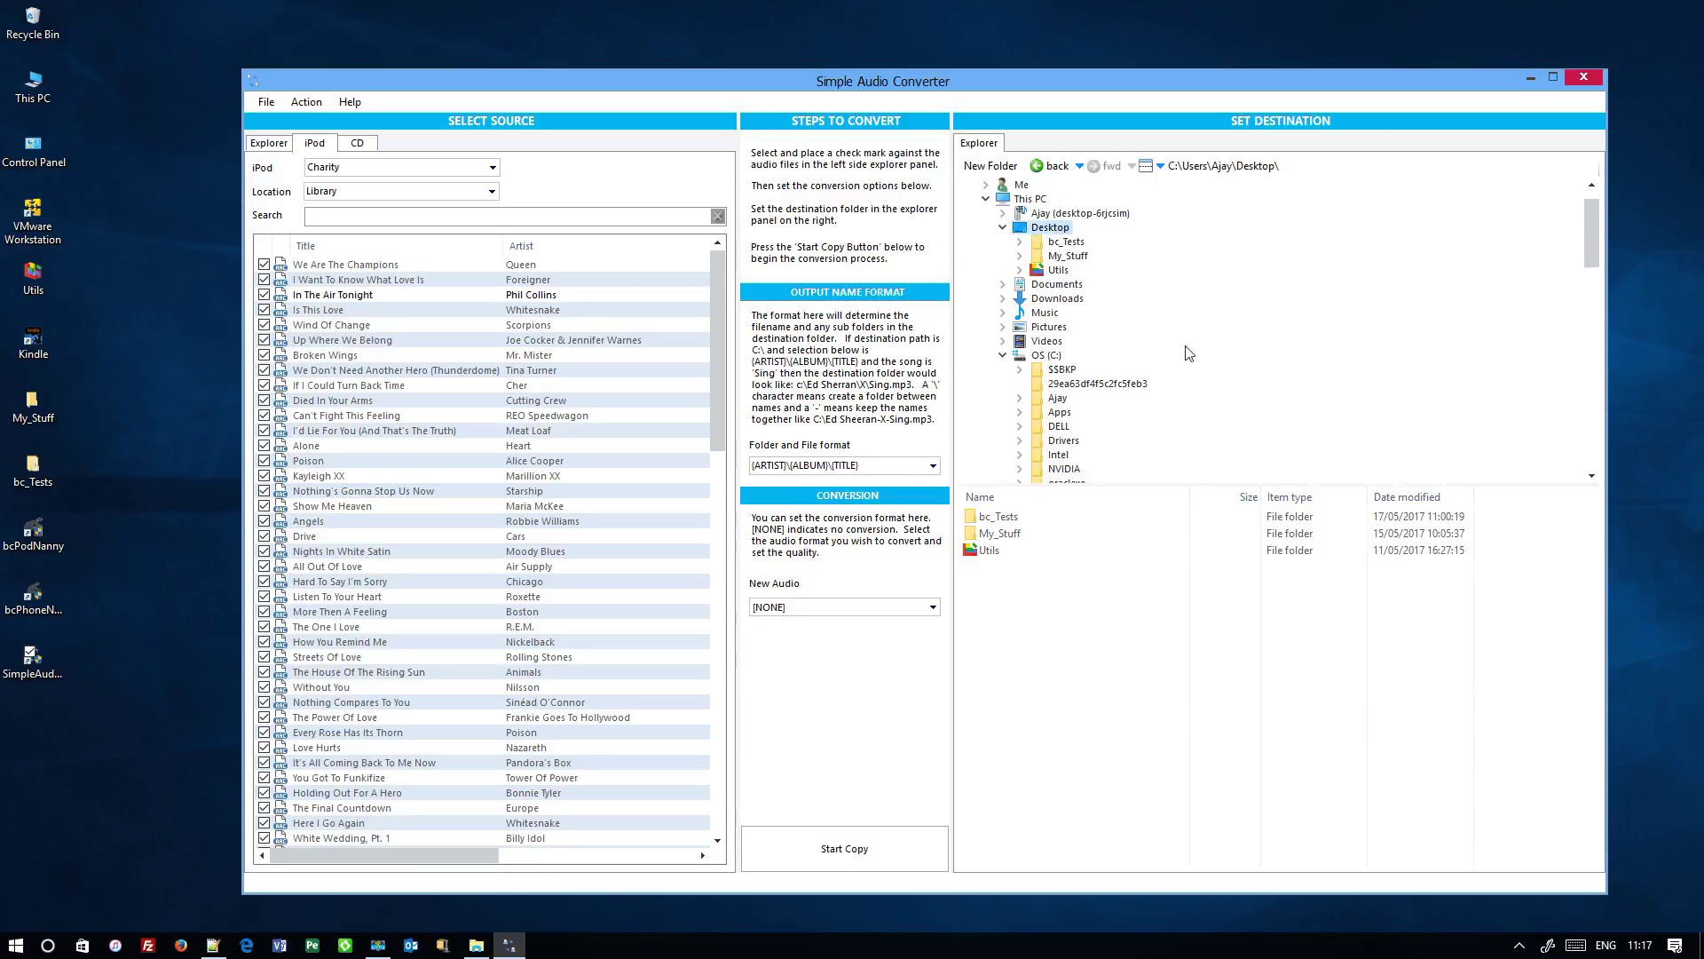
click(1070, 242)
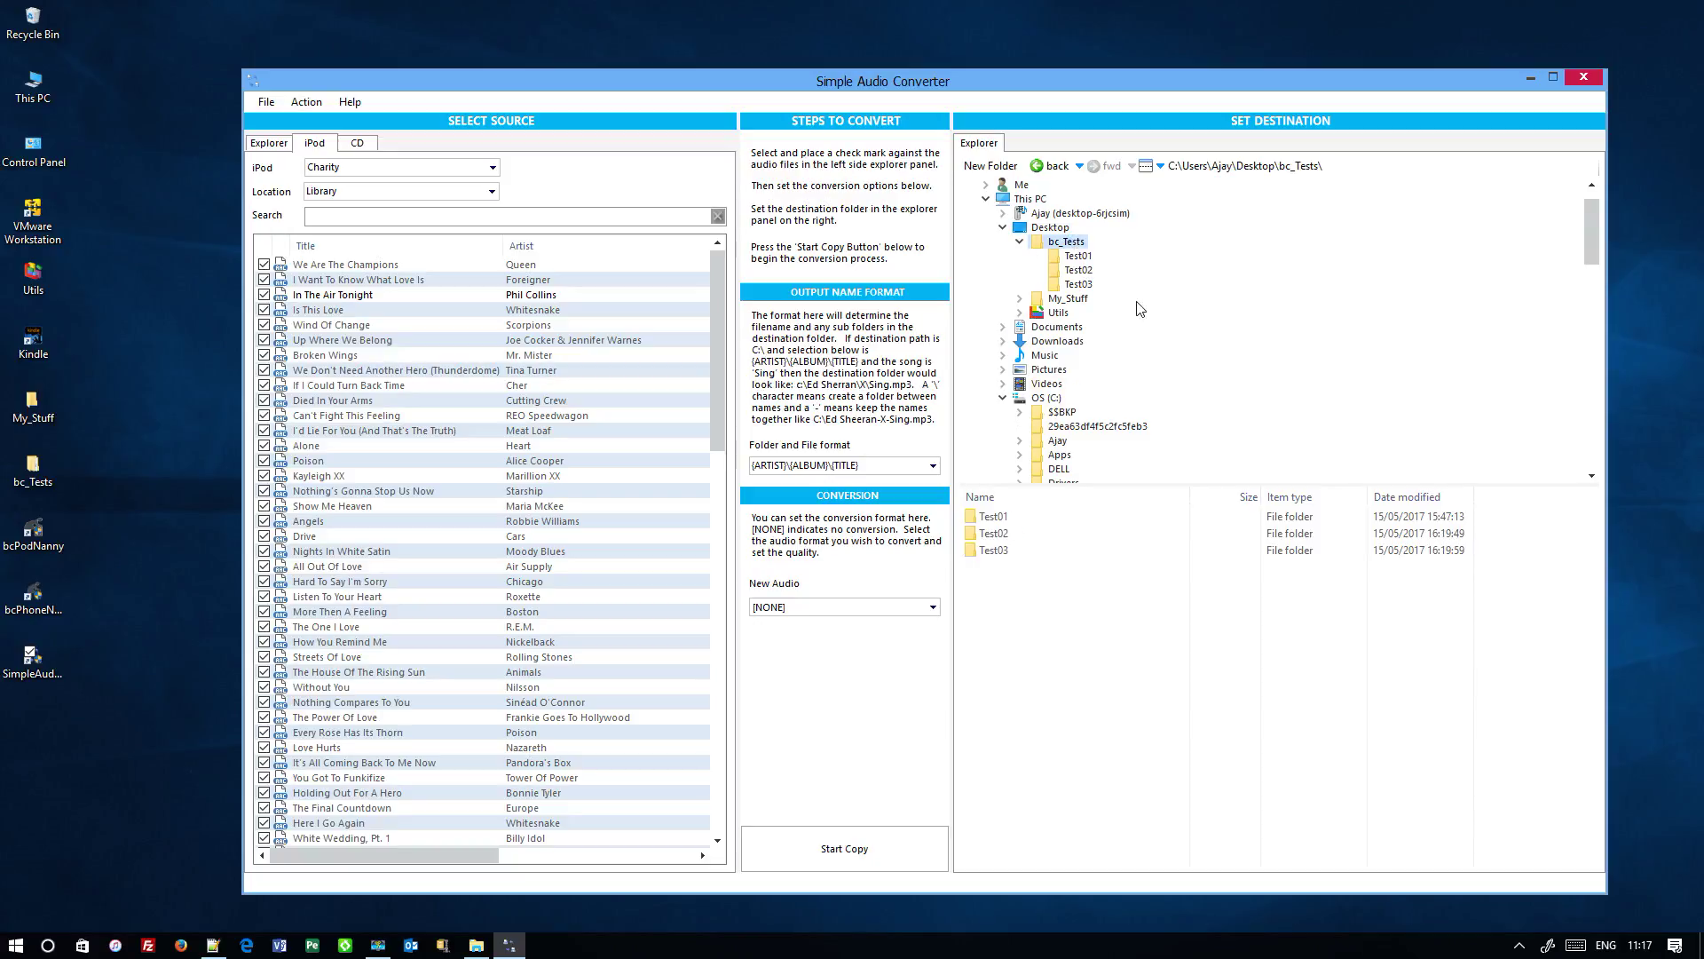
click(1079, 257)
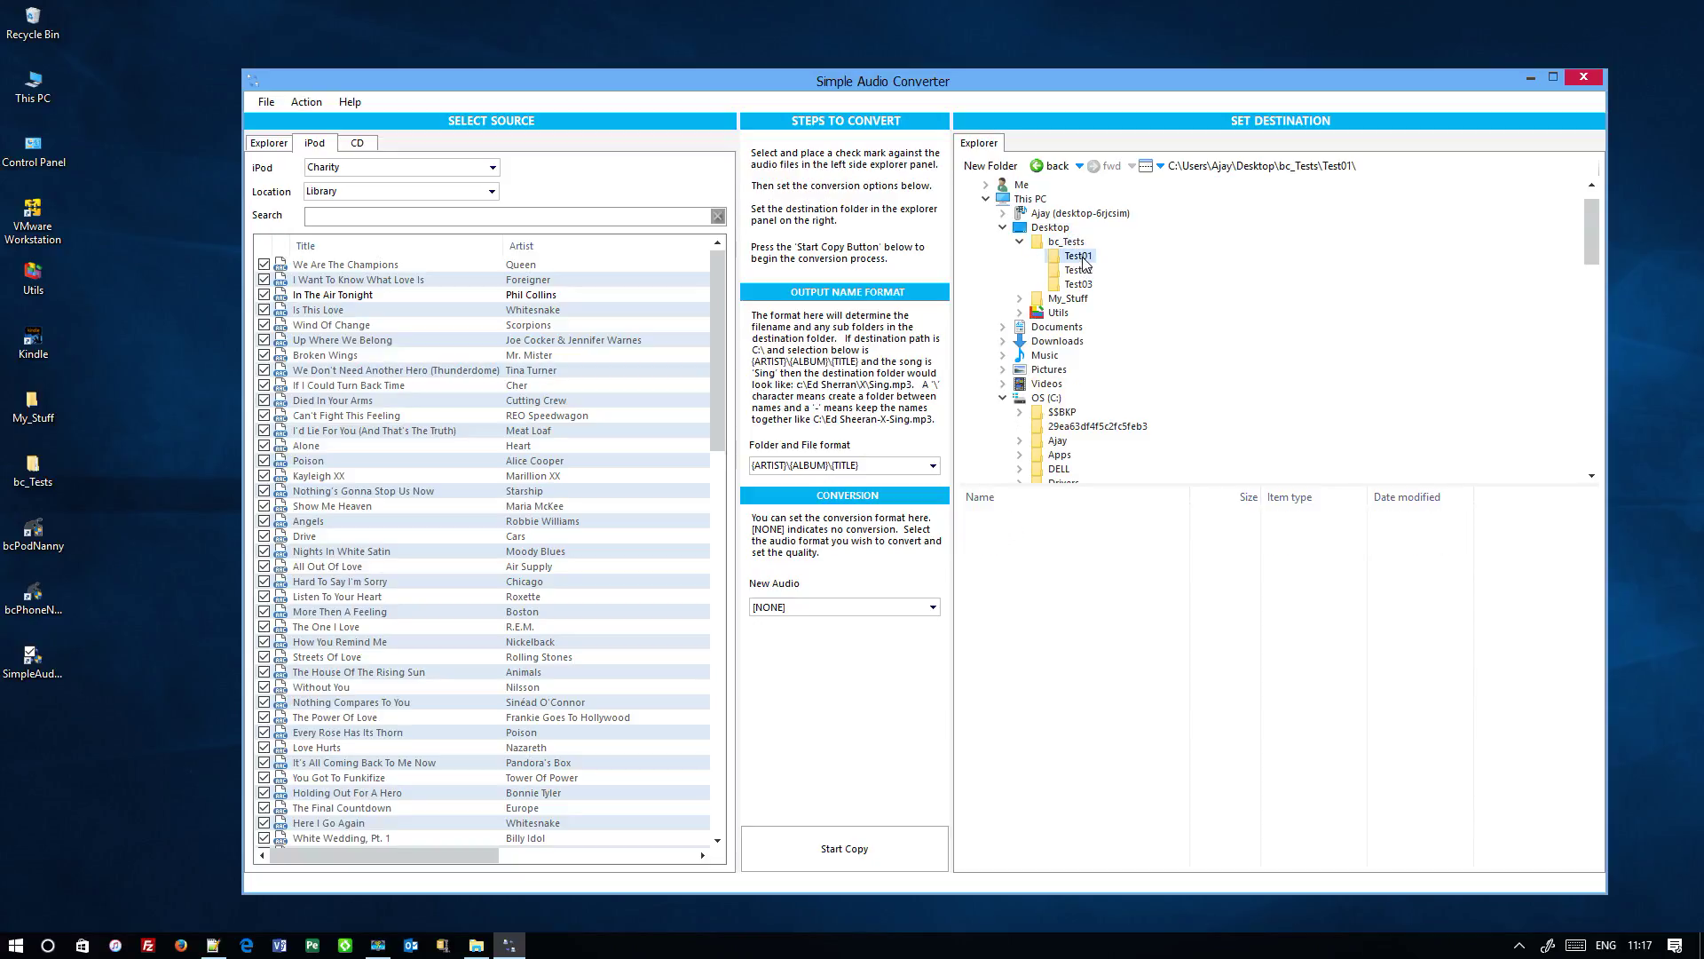
click(835, 853)
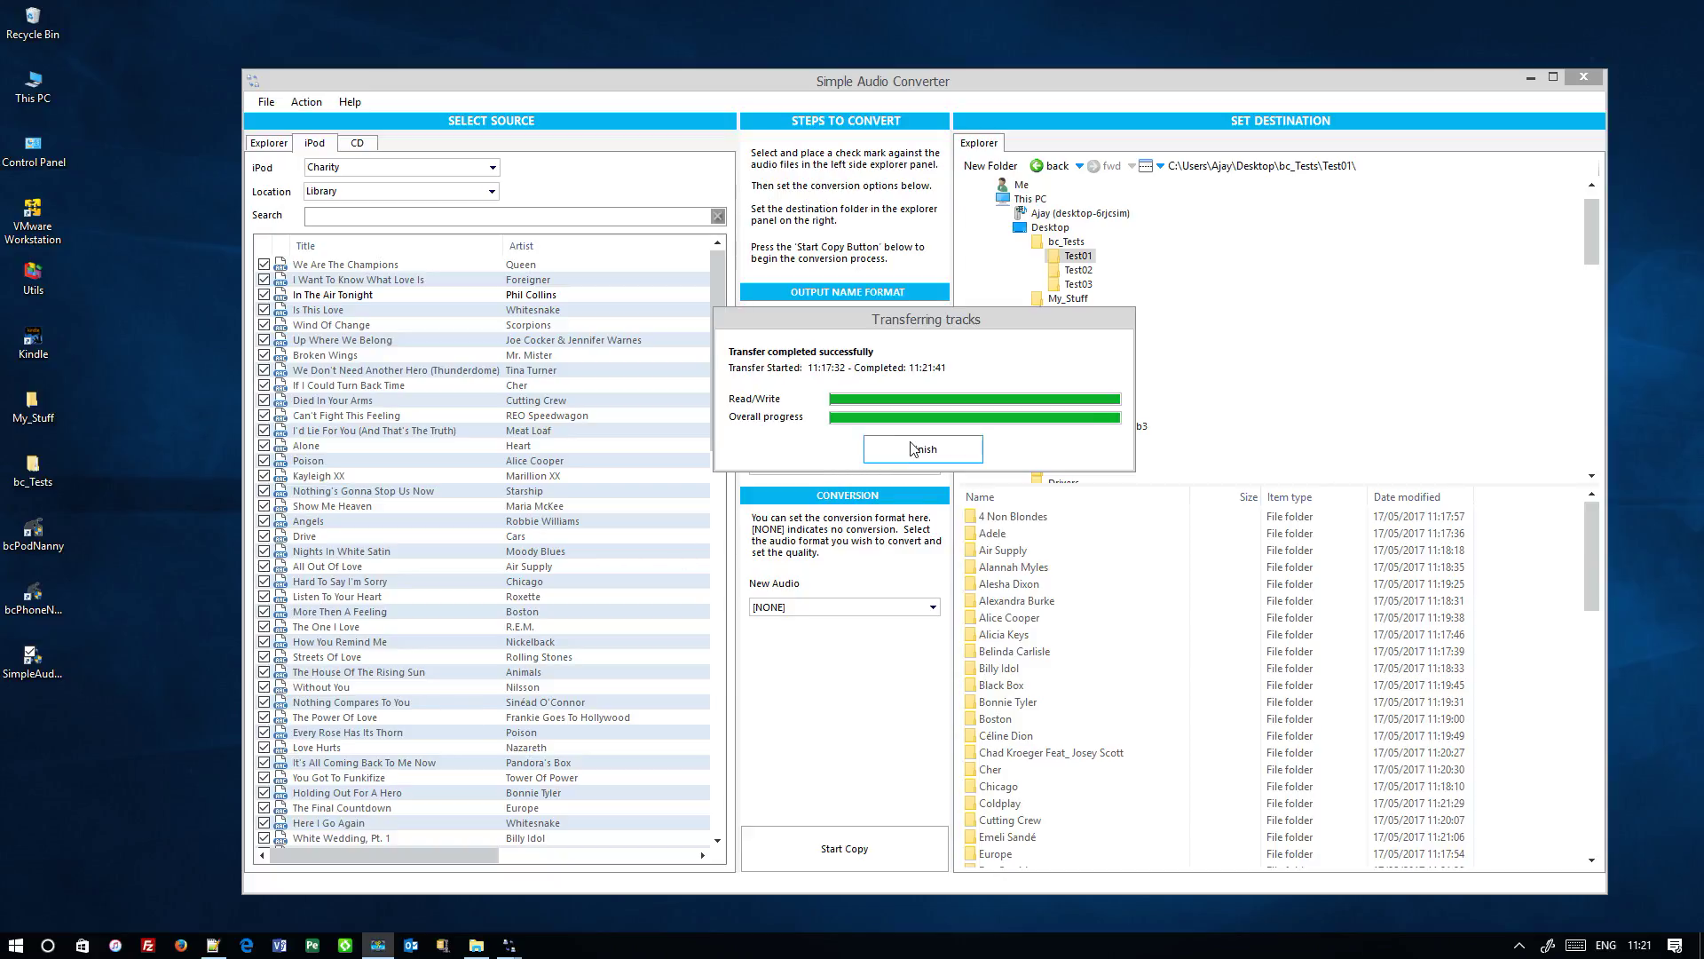
click(914, 448)
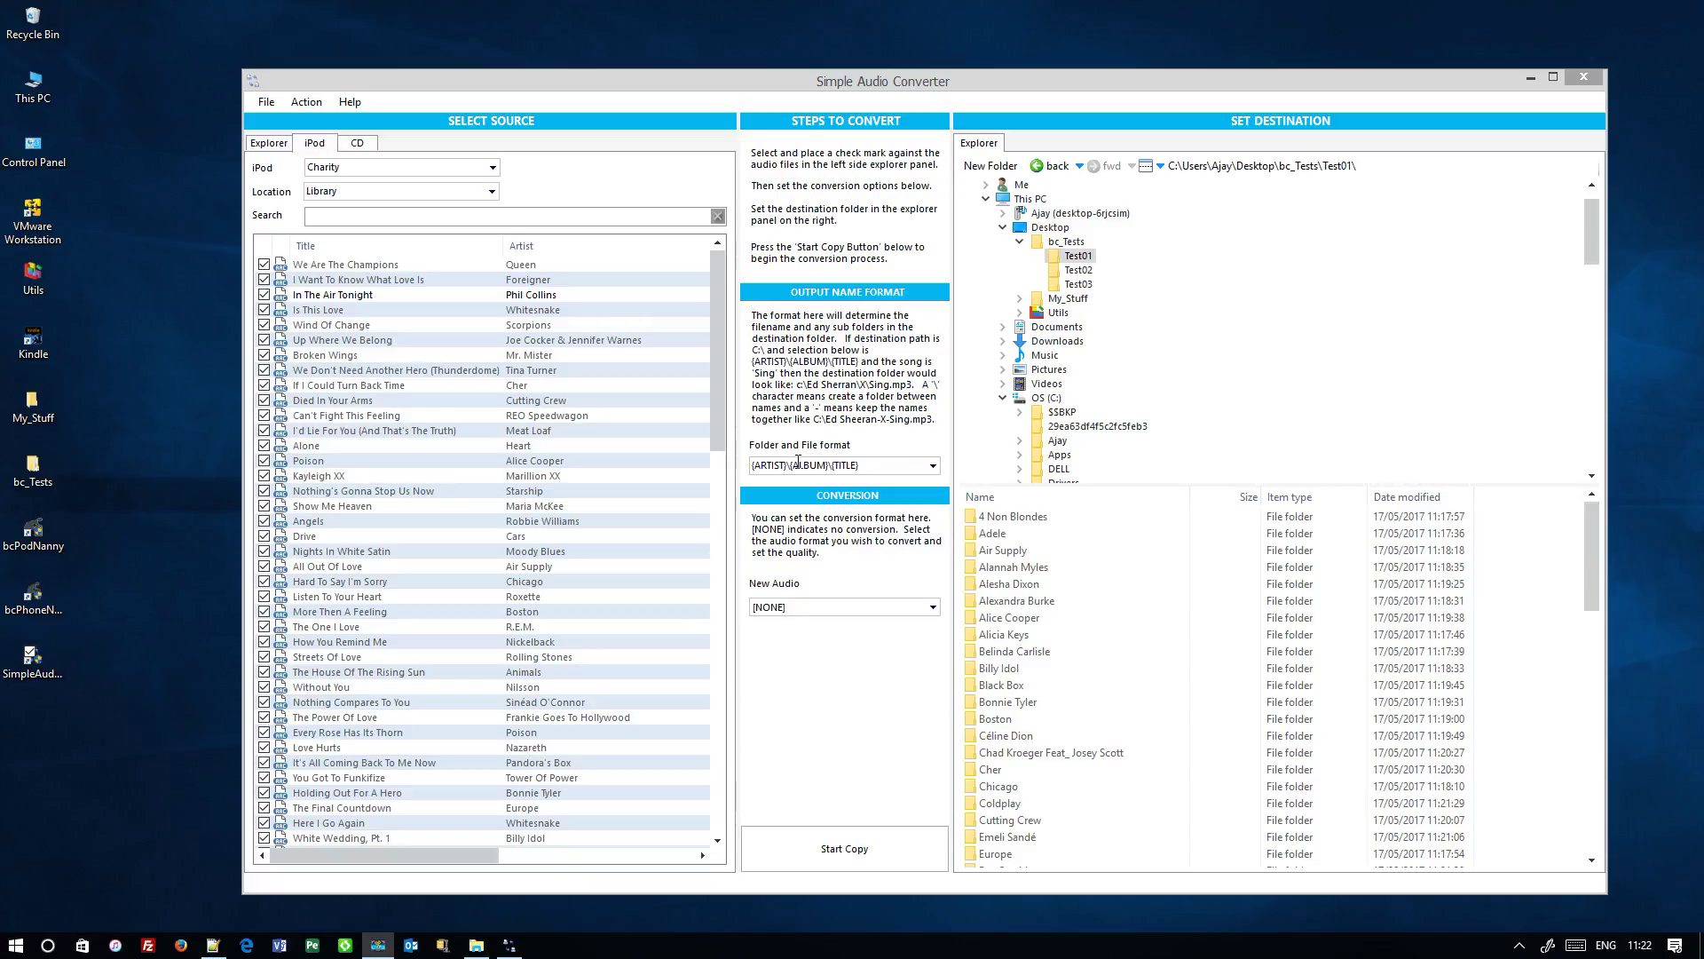
- View the folder and file format choices, then inspect the 4 Non Blondes album folder inside bc_Tests\Test01 in File Explorer and close that window
click(933, 466)
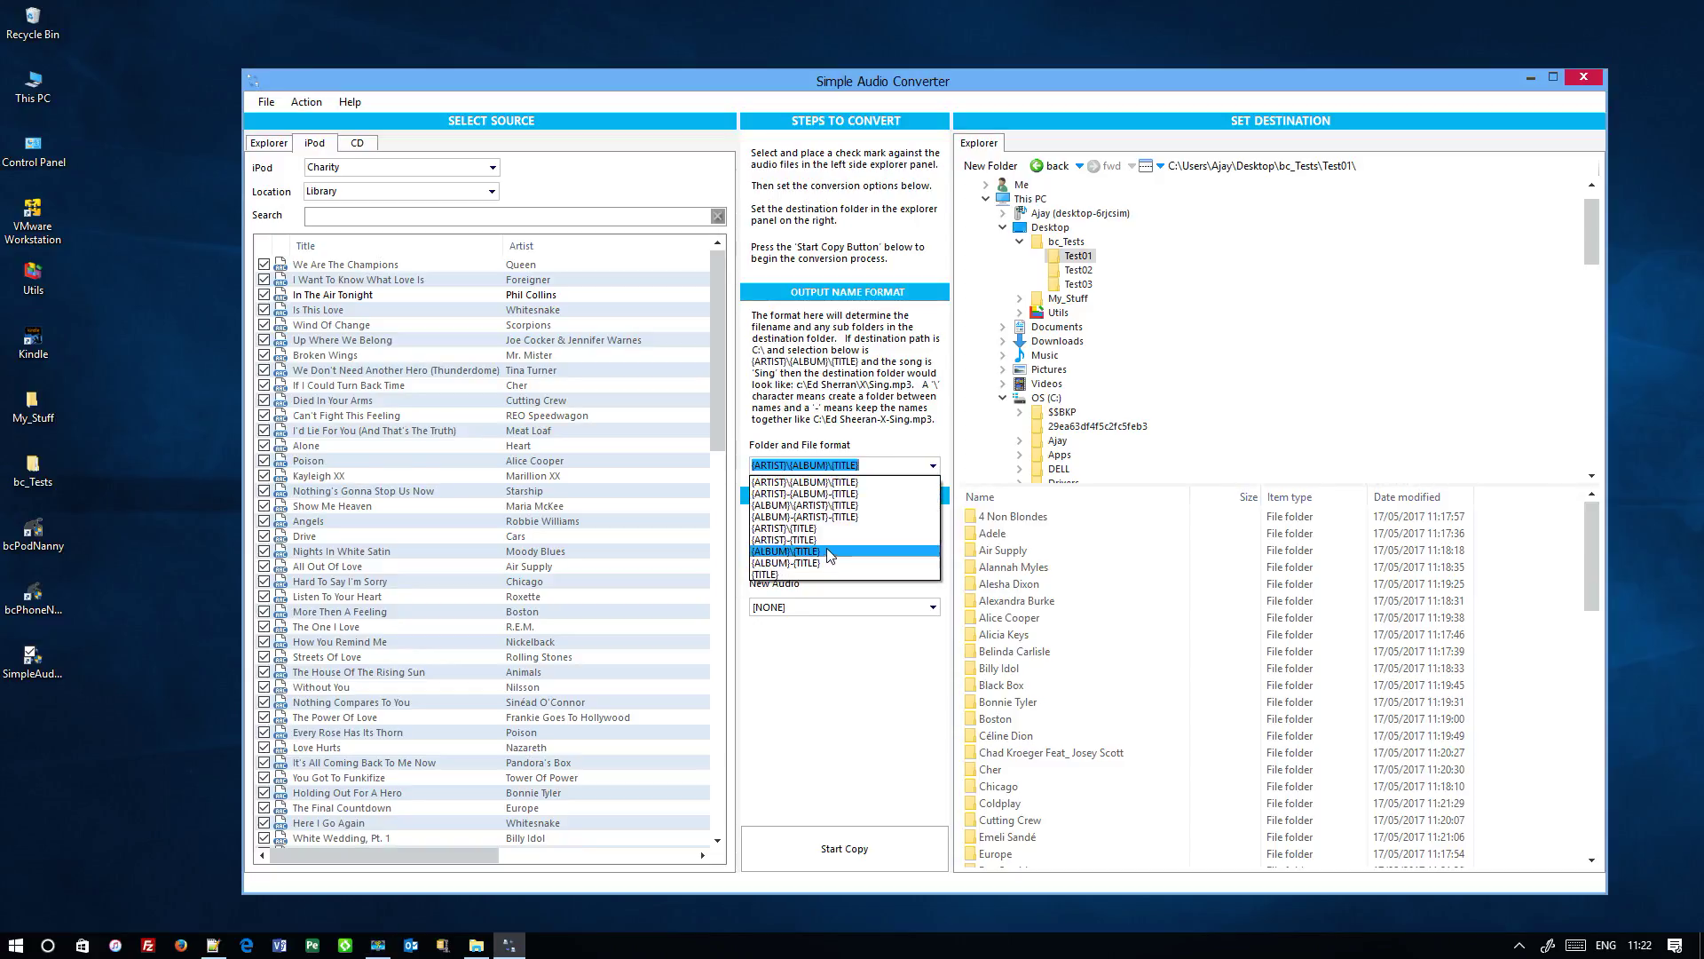
click(934, 466)
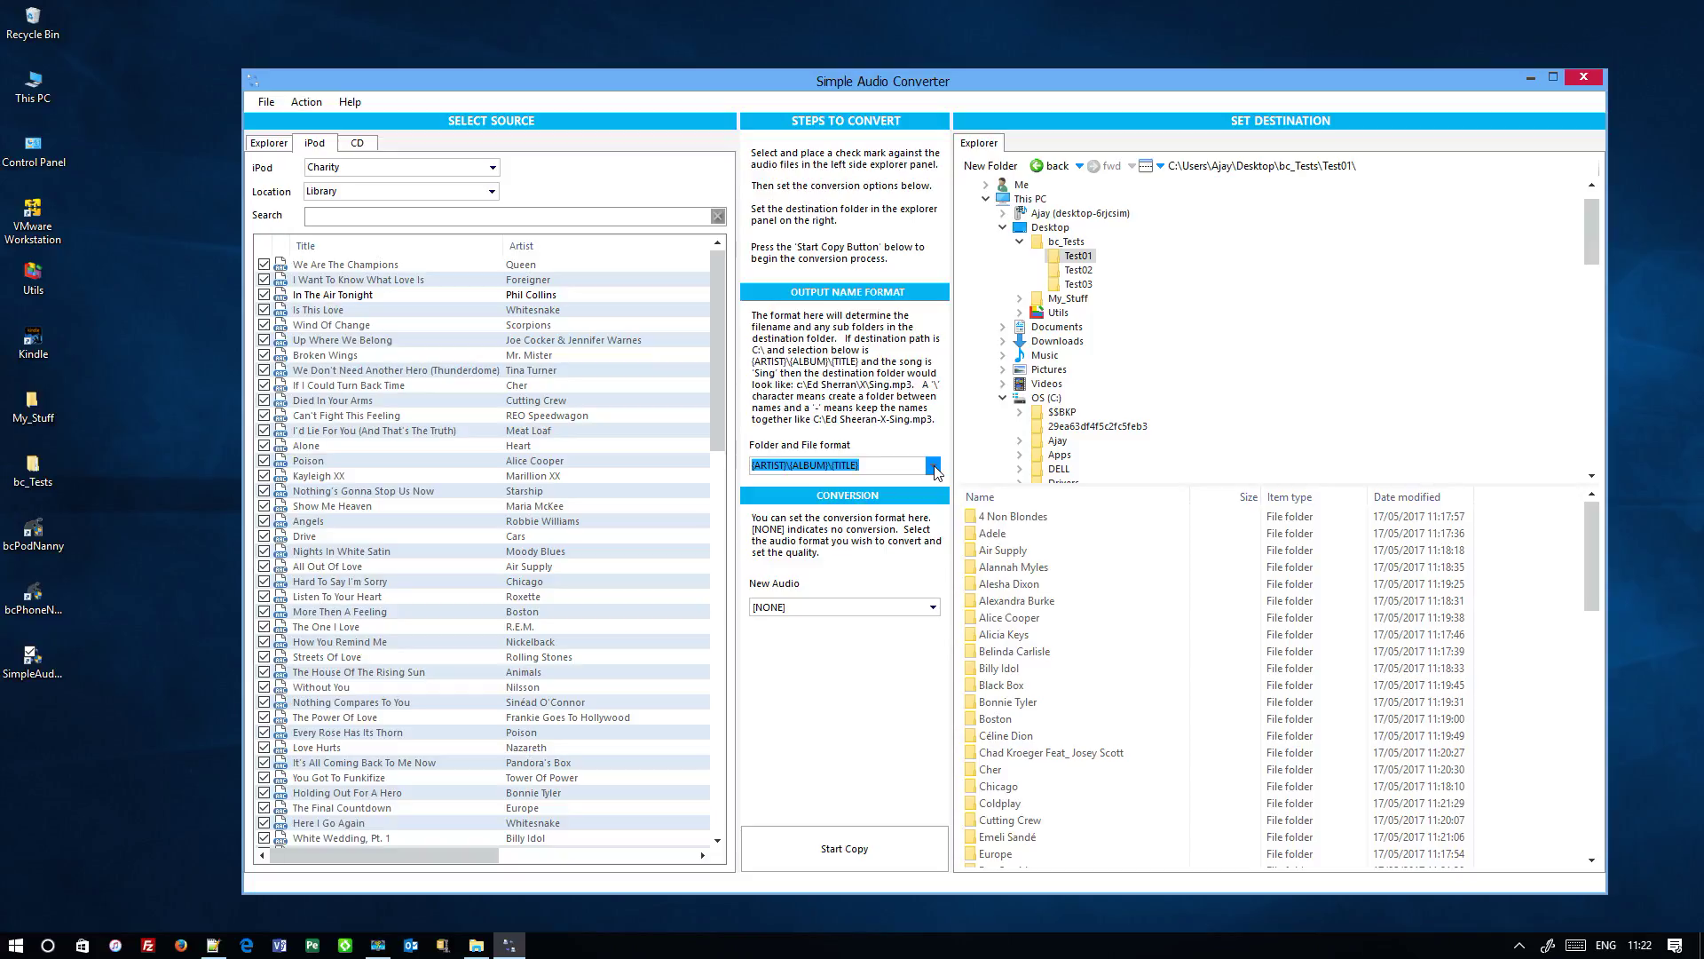
double_click(55, 479)
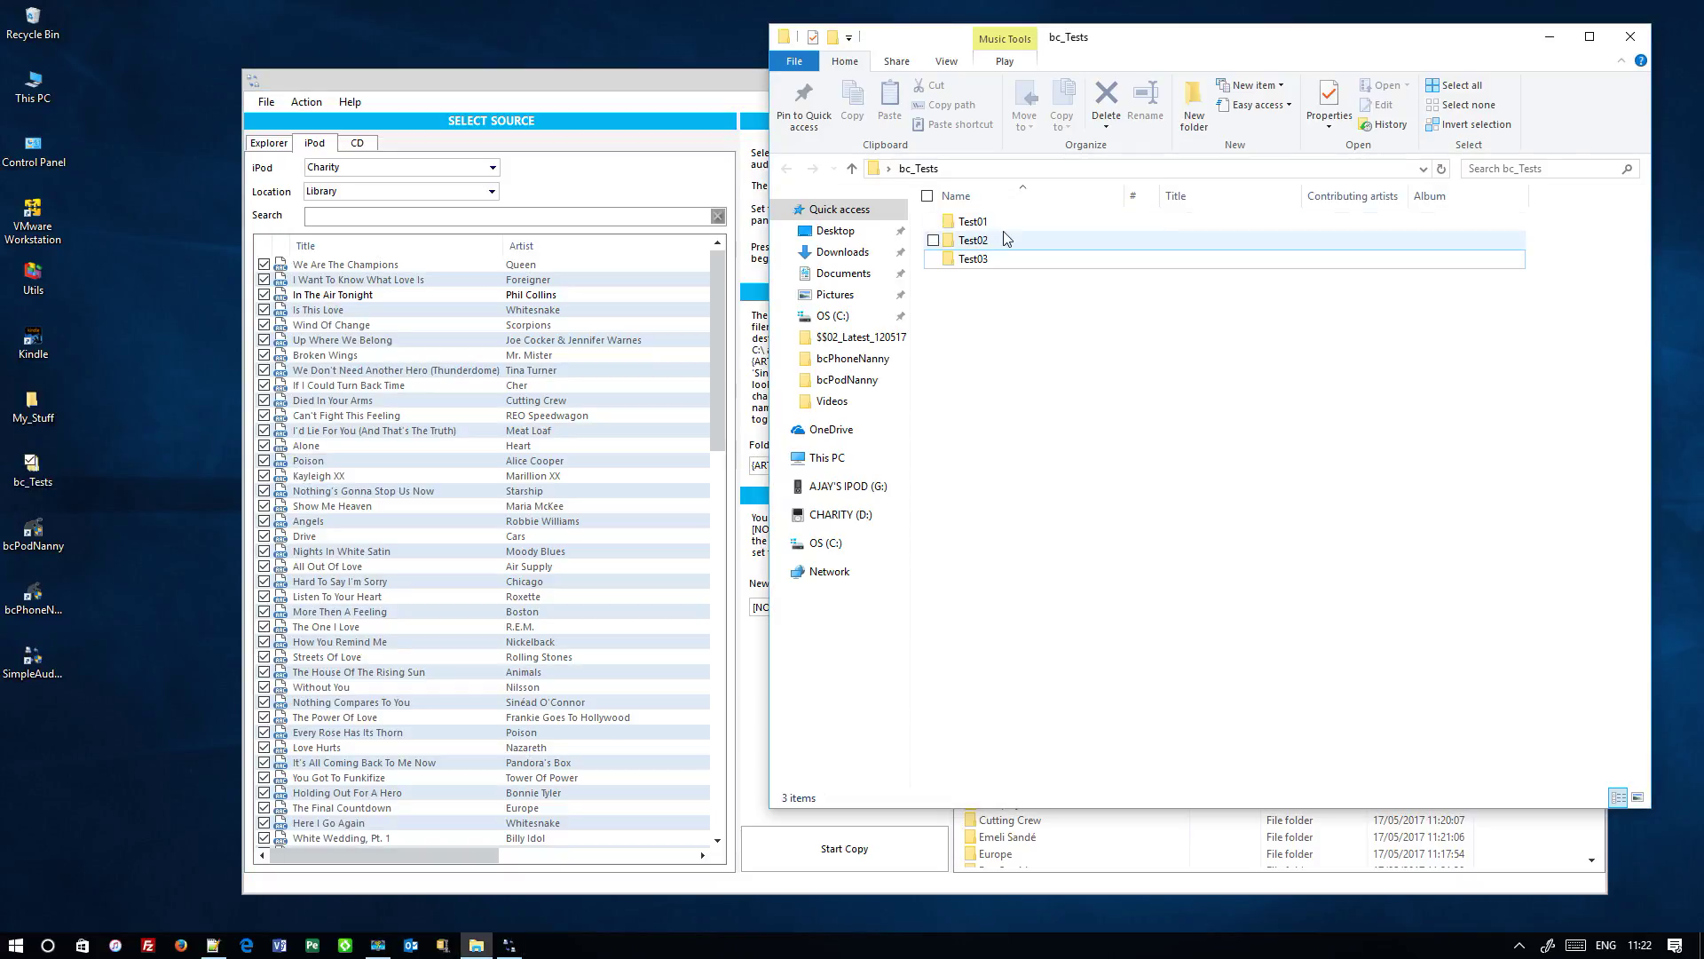
double_click(973, 221)
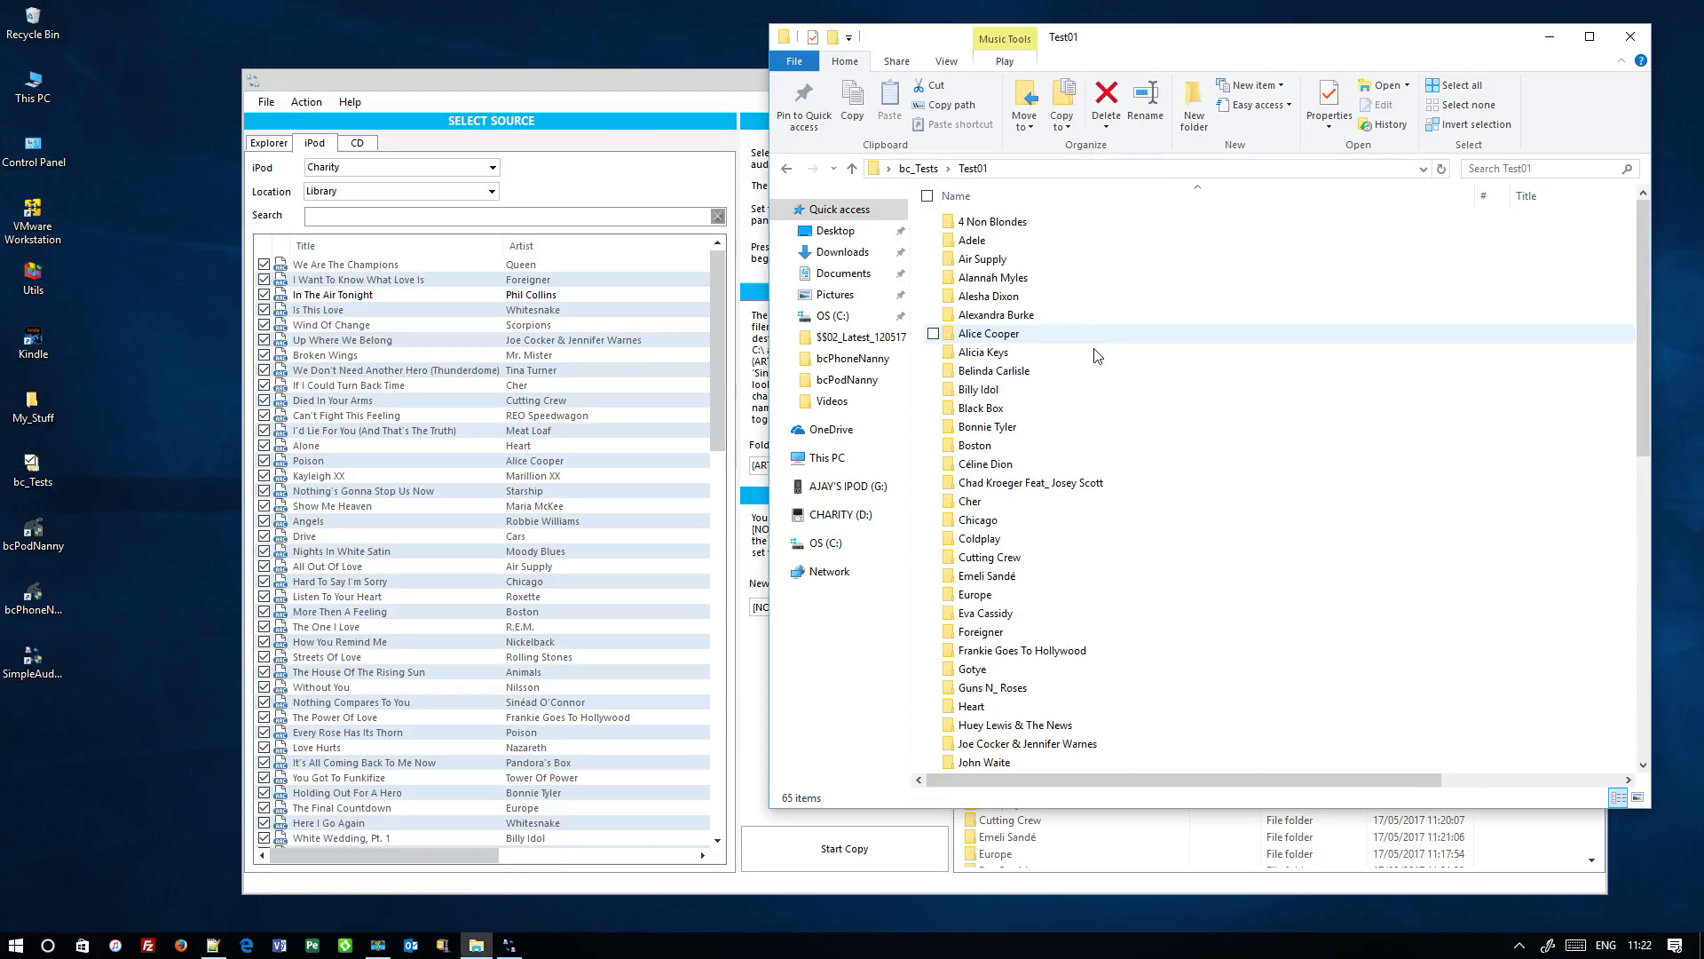
double_click(1012, 222)
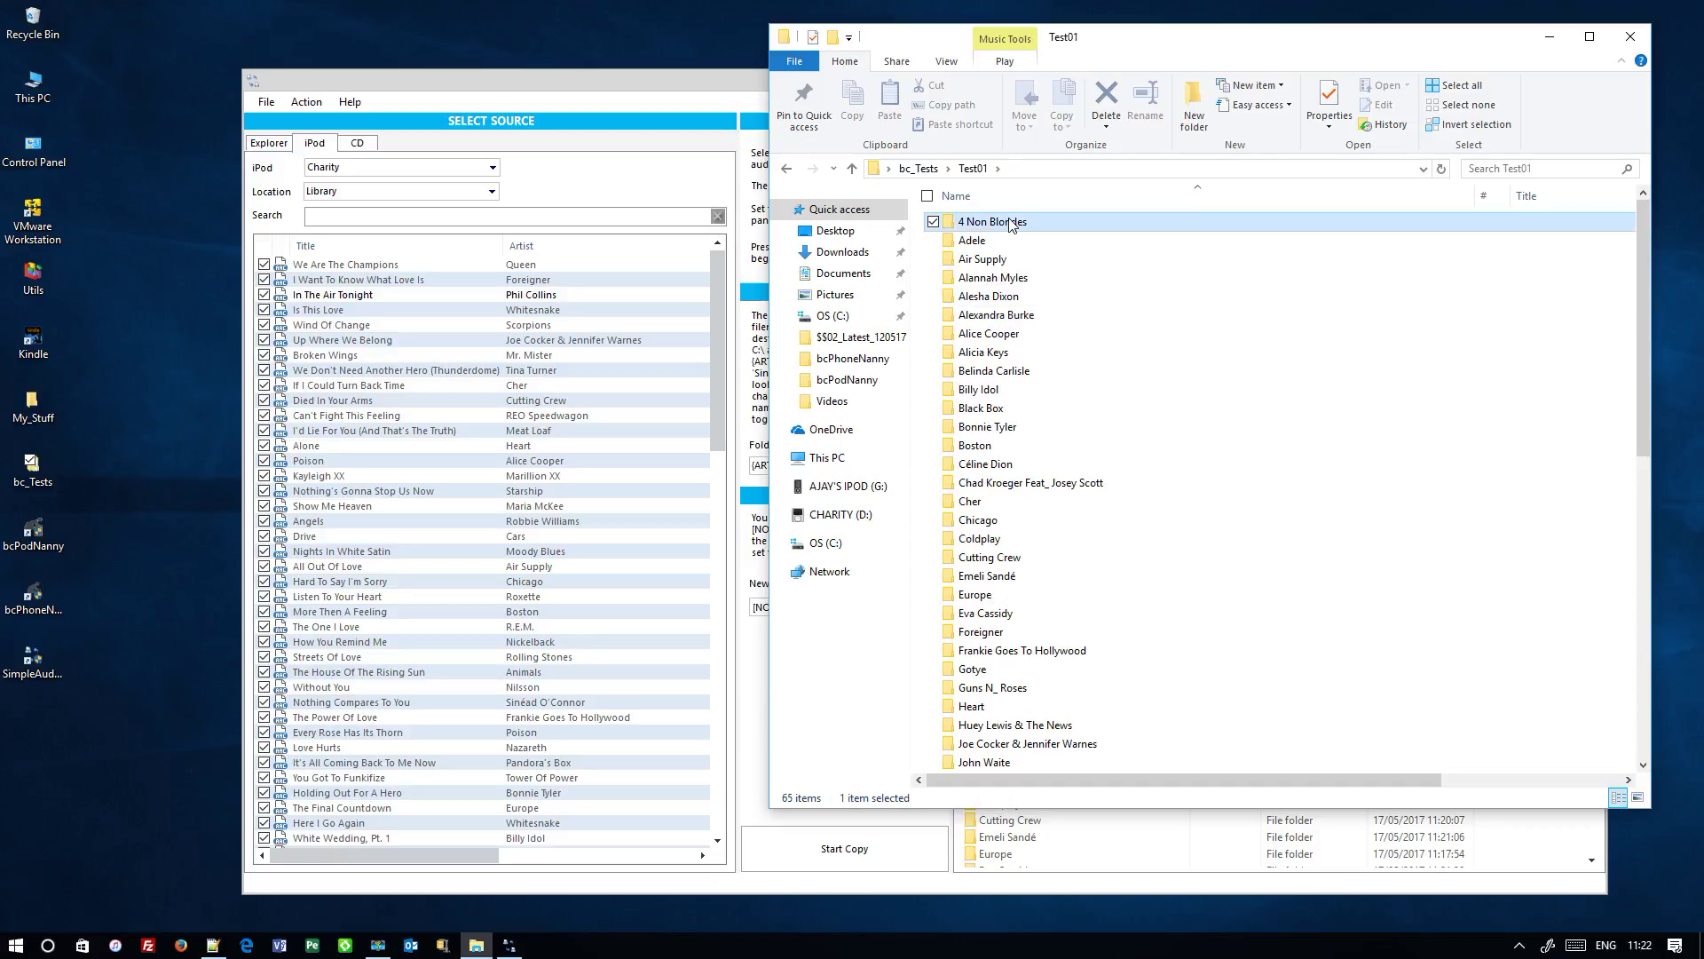
double_click(1026, 223)
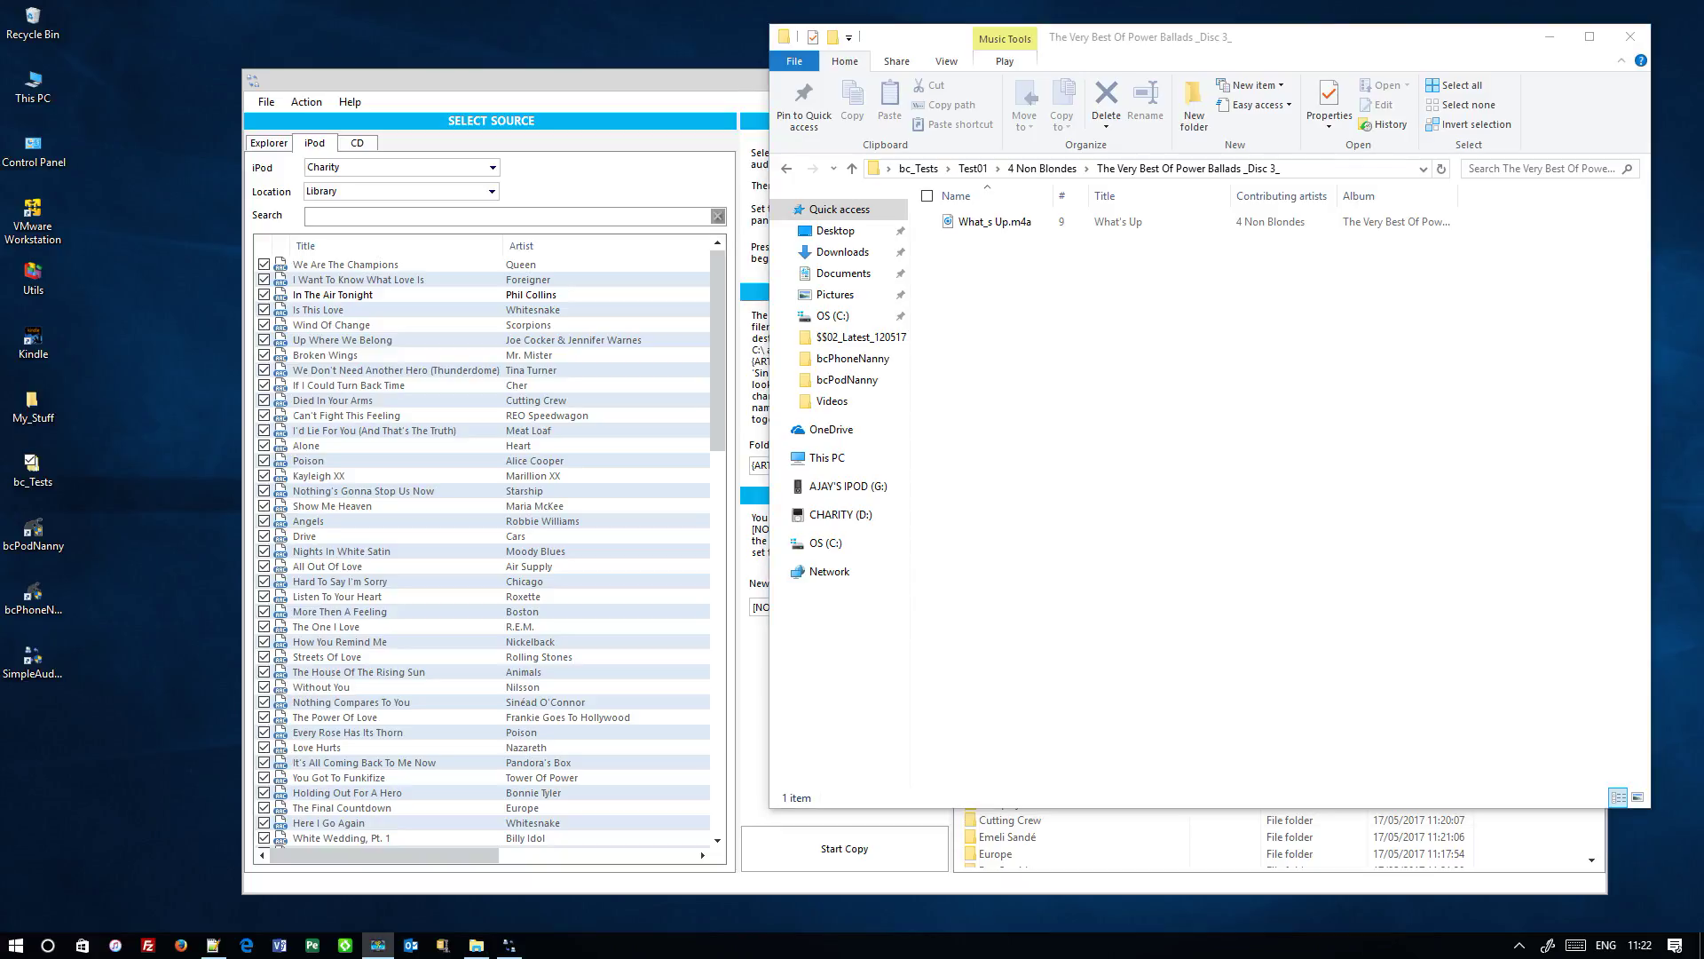
click(1638, 39)
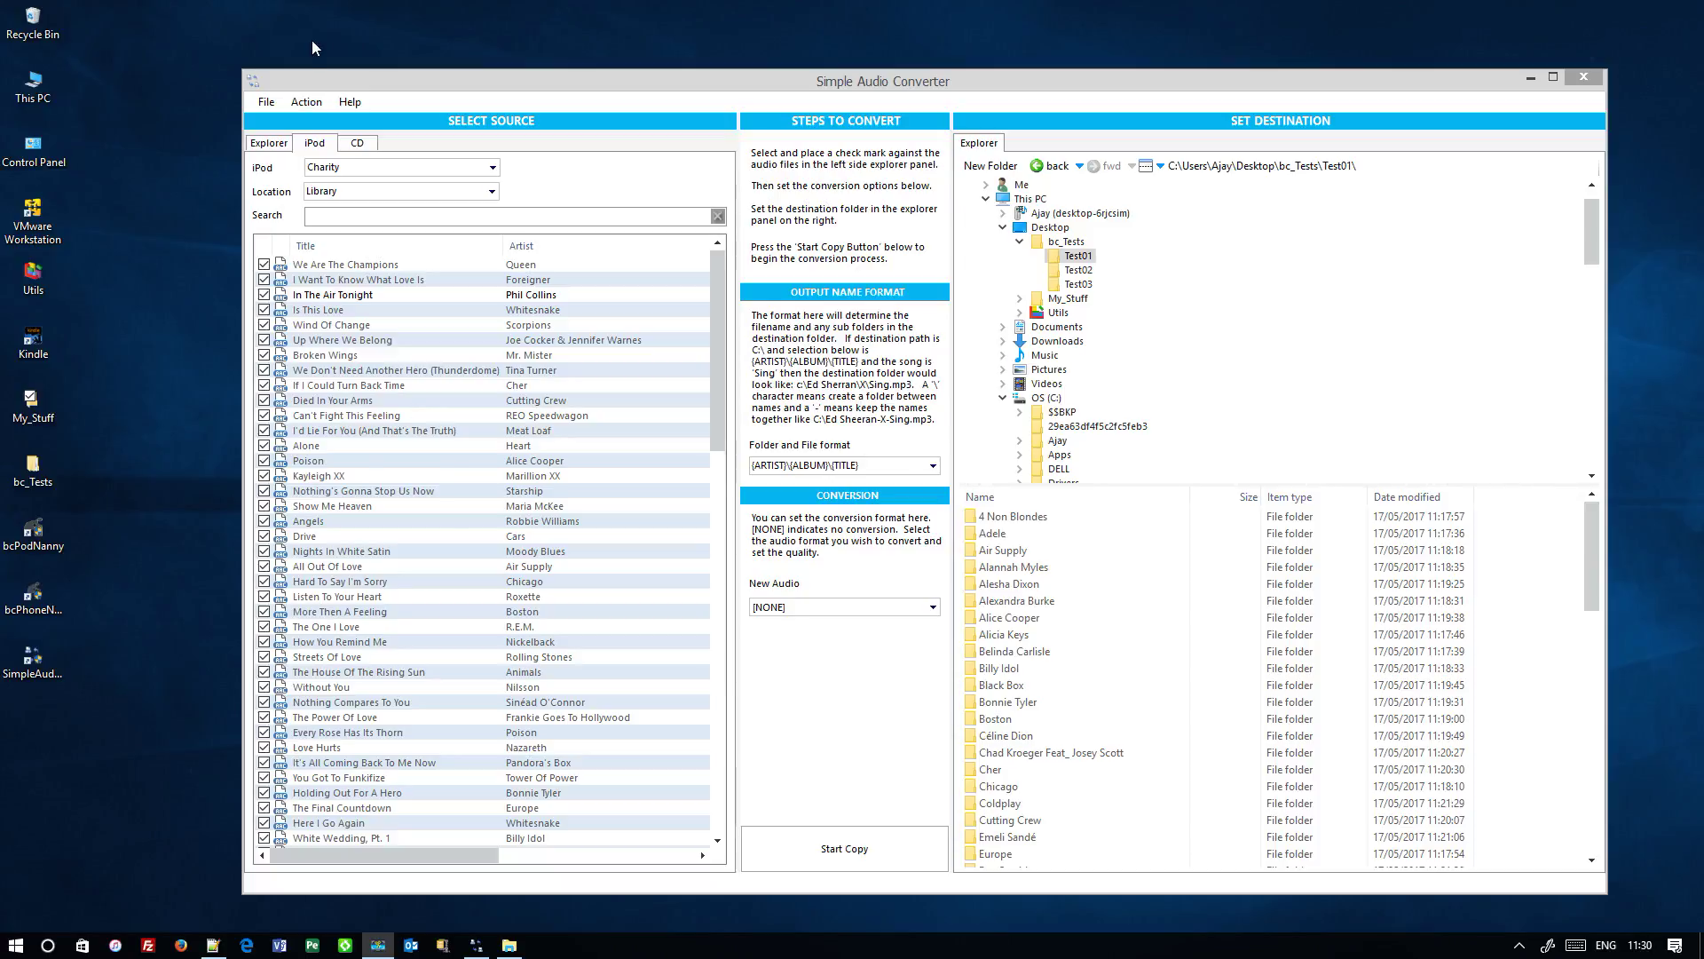
- Uncheck all iPod tracks, then check only the range from We Are The Champions through Angels
click(306, 103)
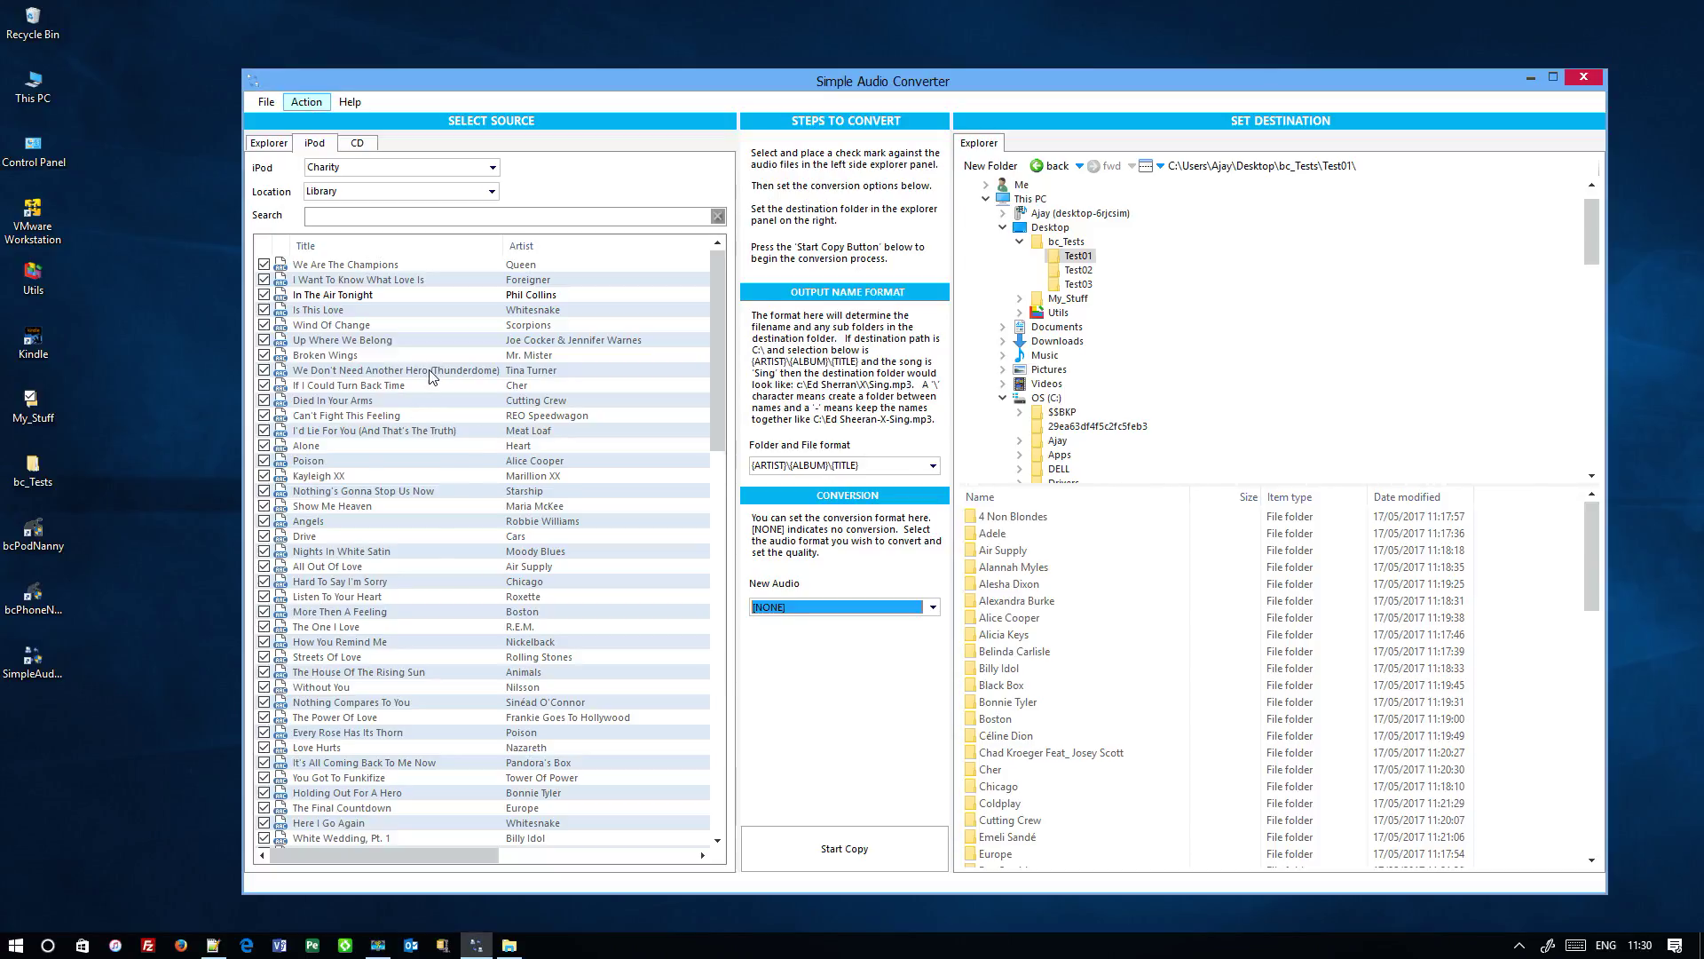
right_click(482, 422)
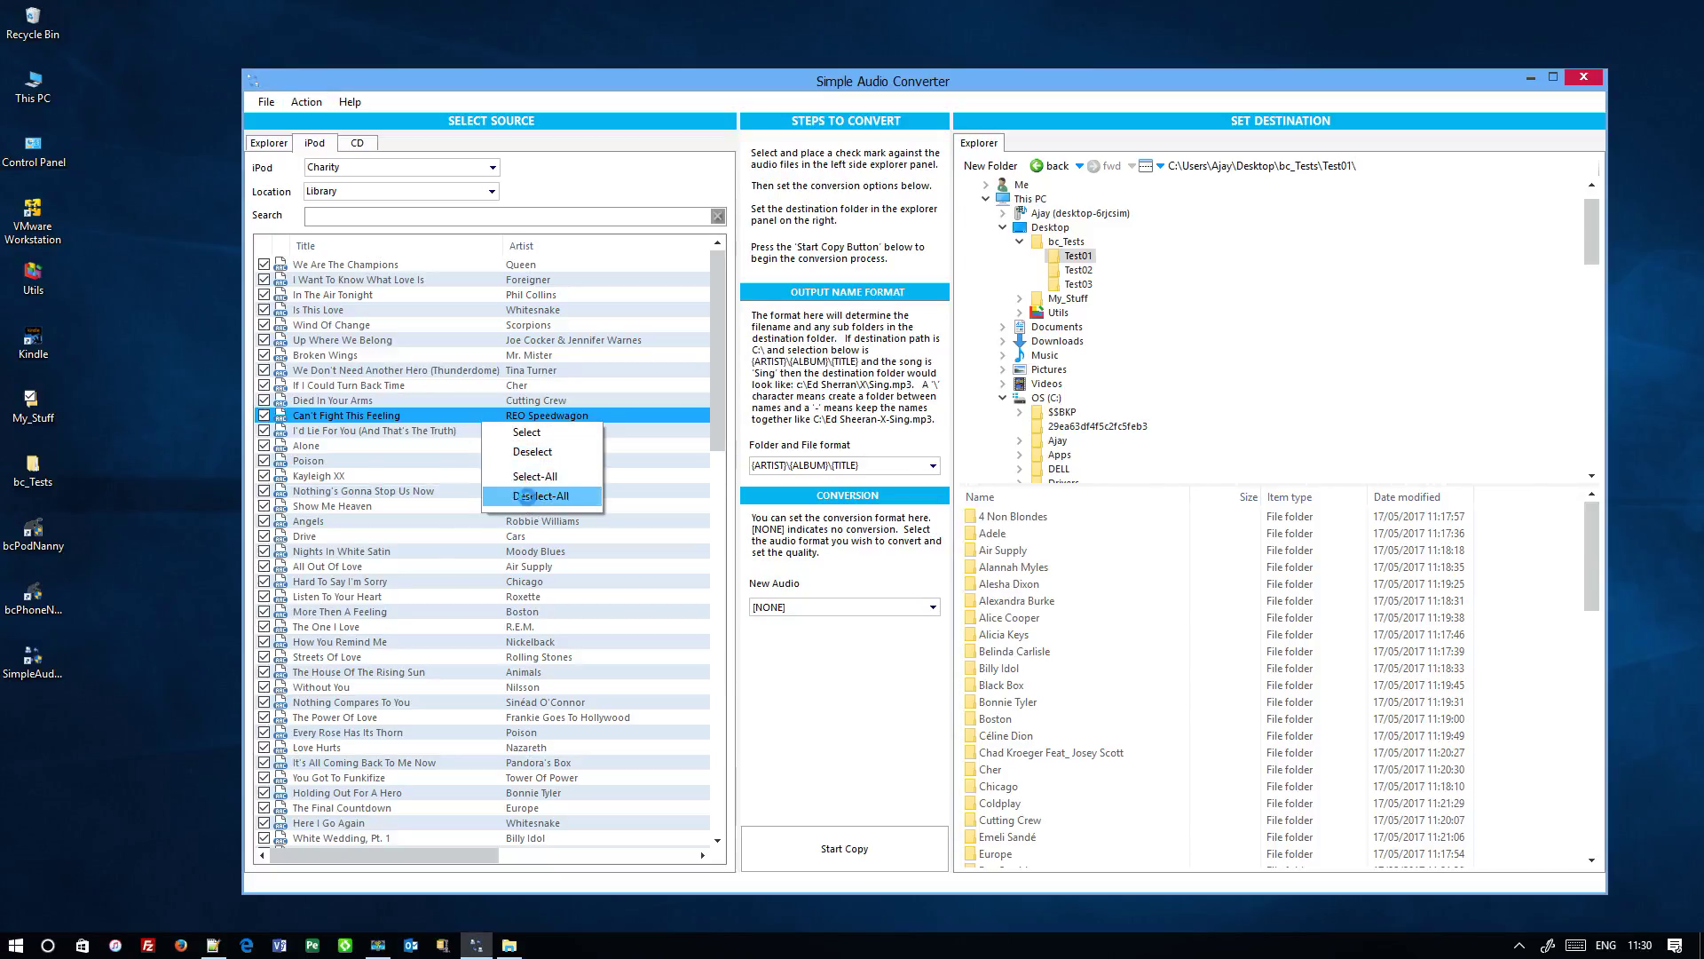
click(524, 505)
click(341, 265)
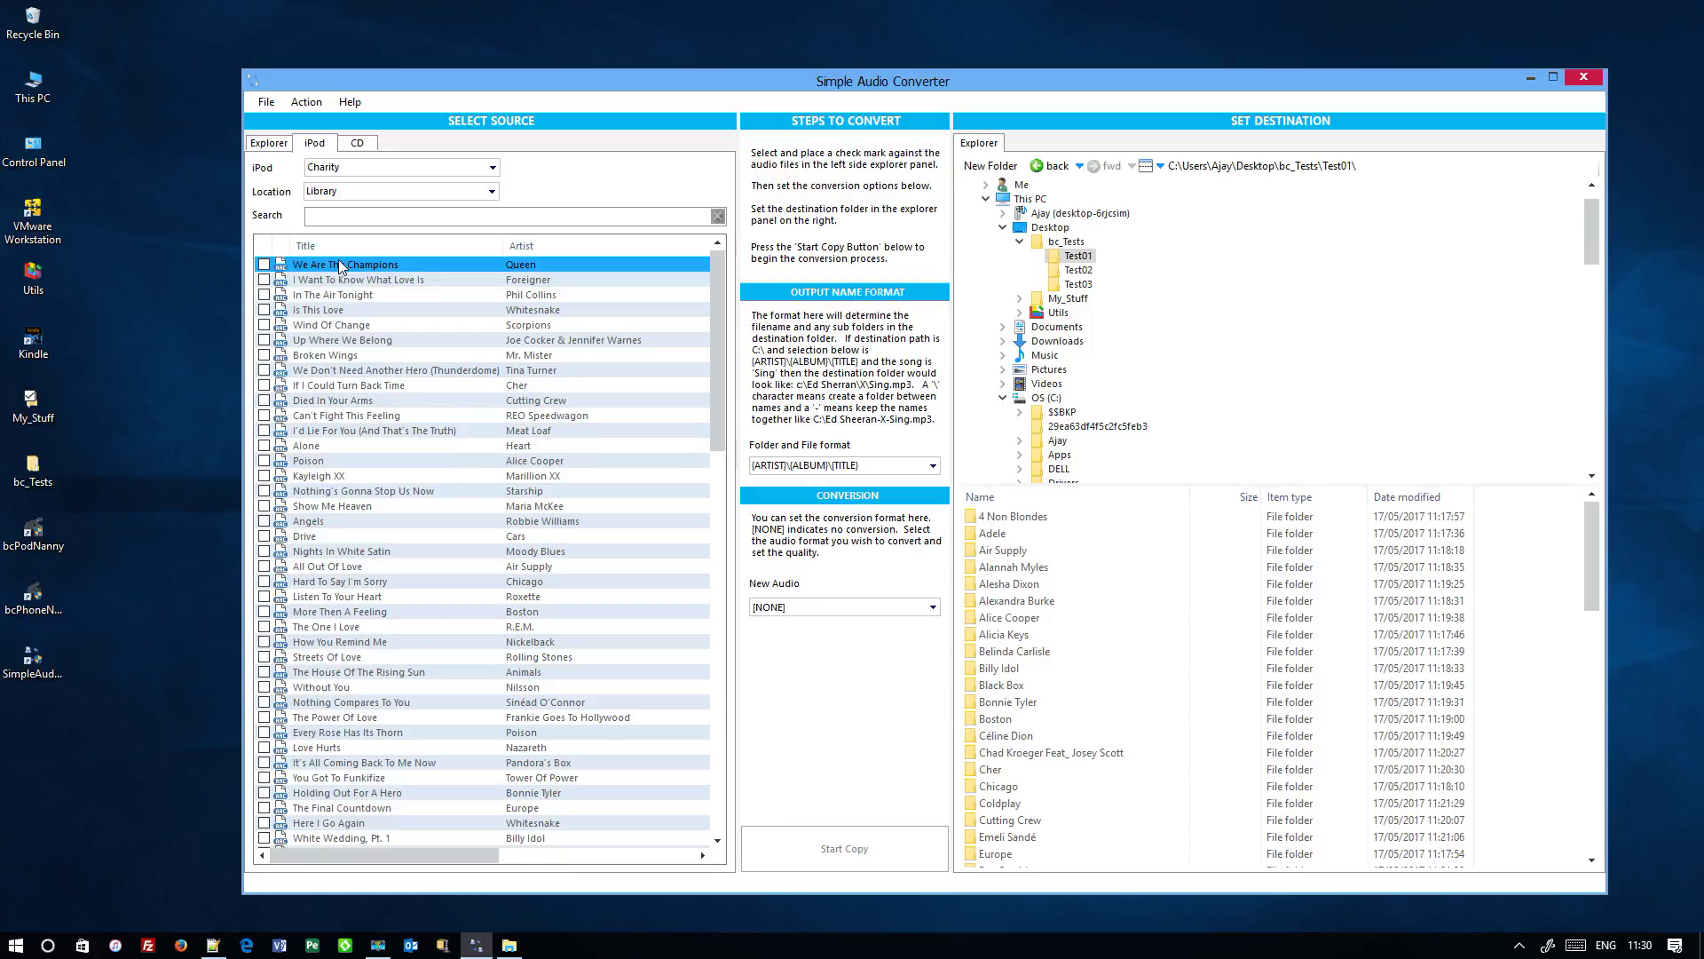
shift+click(323, 522)
right_click(354, 406)
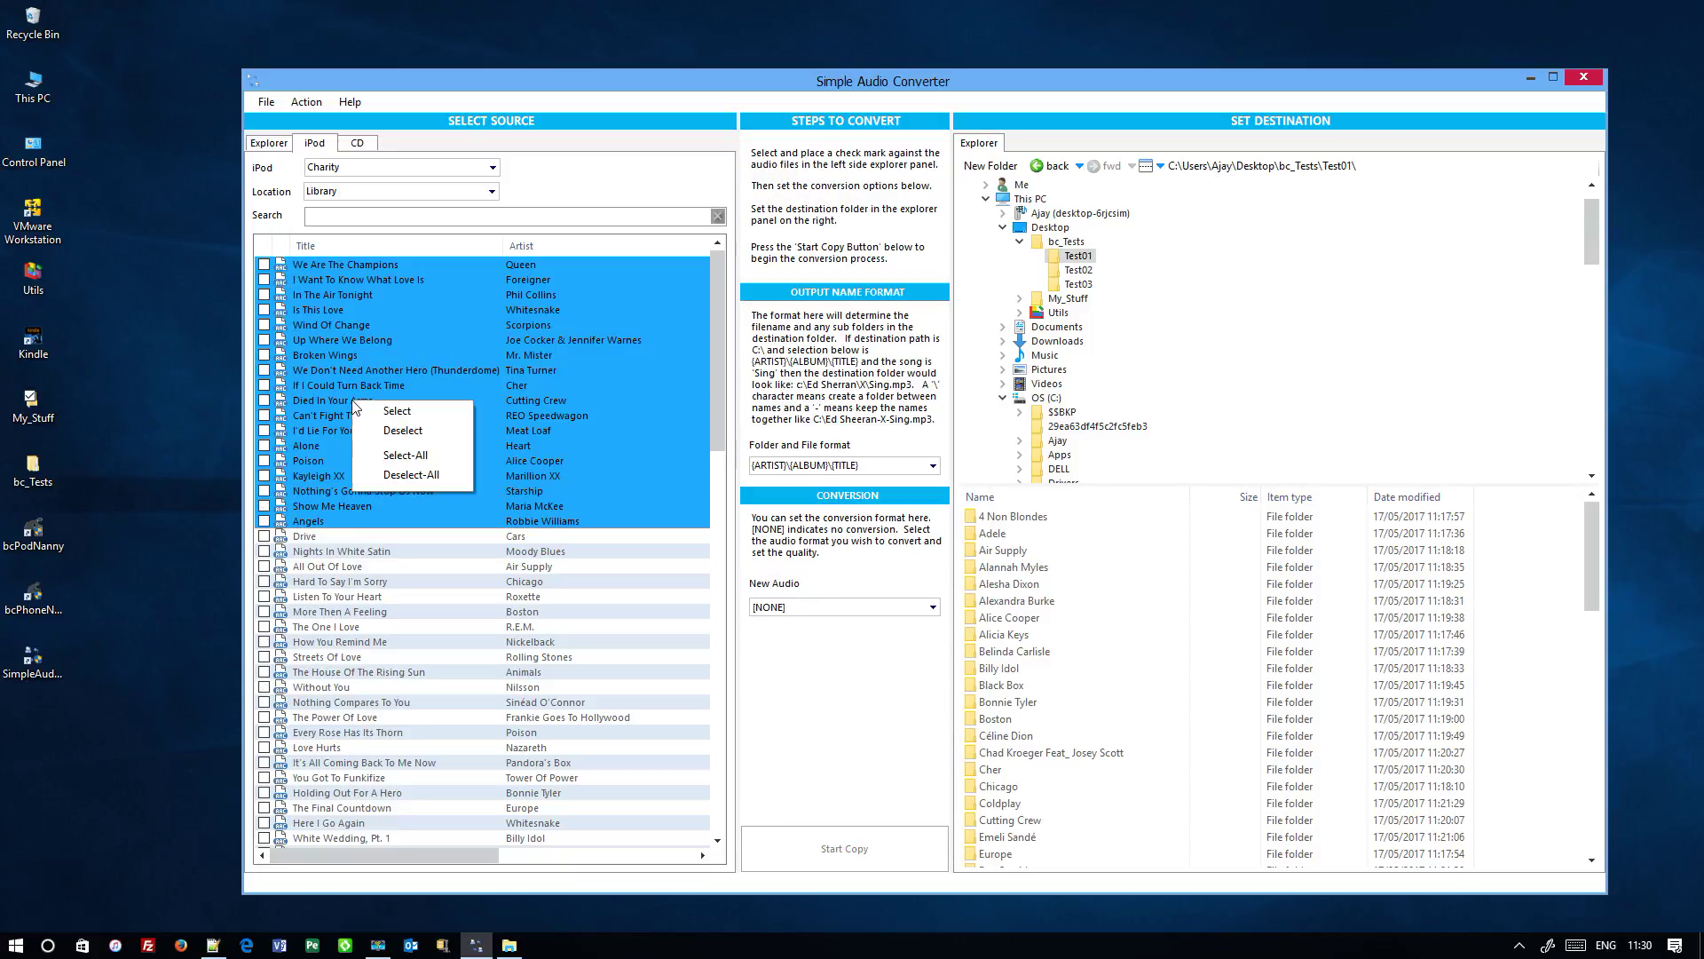
click(402, 410)
- Convert the checked tracks to MP3 format into the bc_Tests\Test02 folder and finish the transfer
click(932, 607)
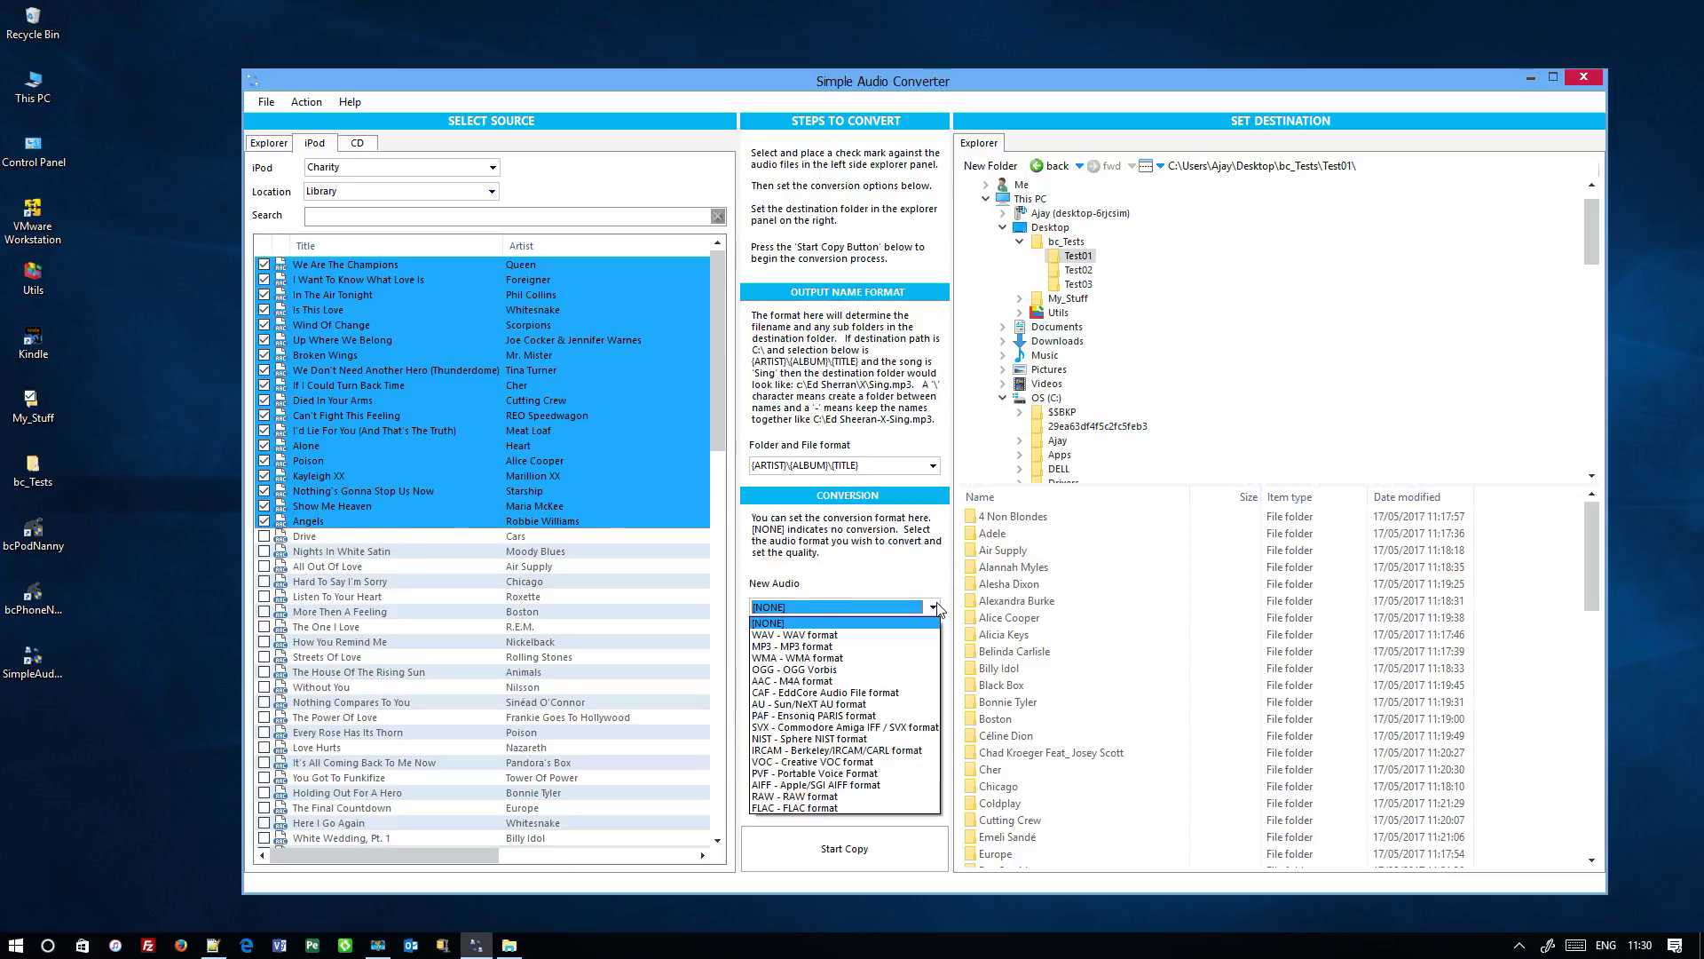
click(806, 648)
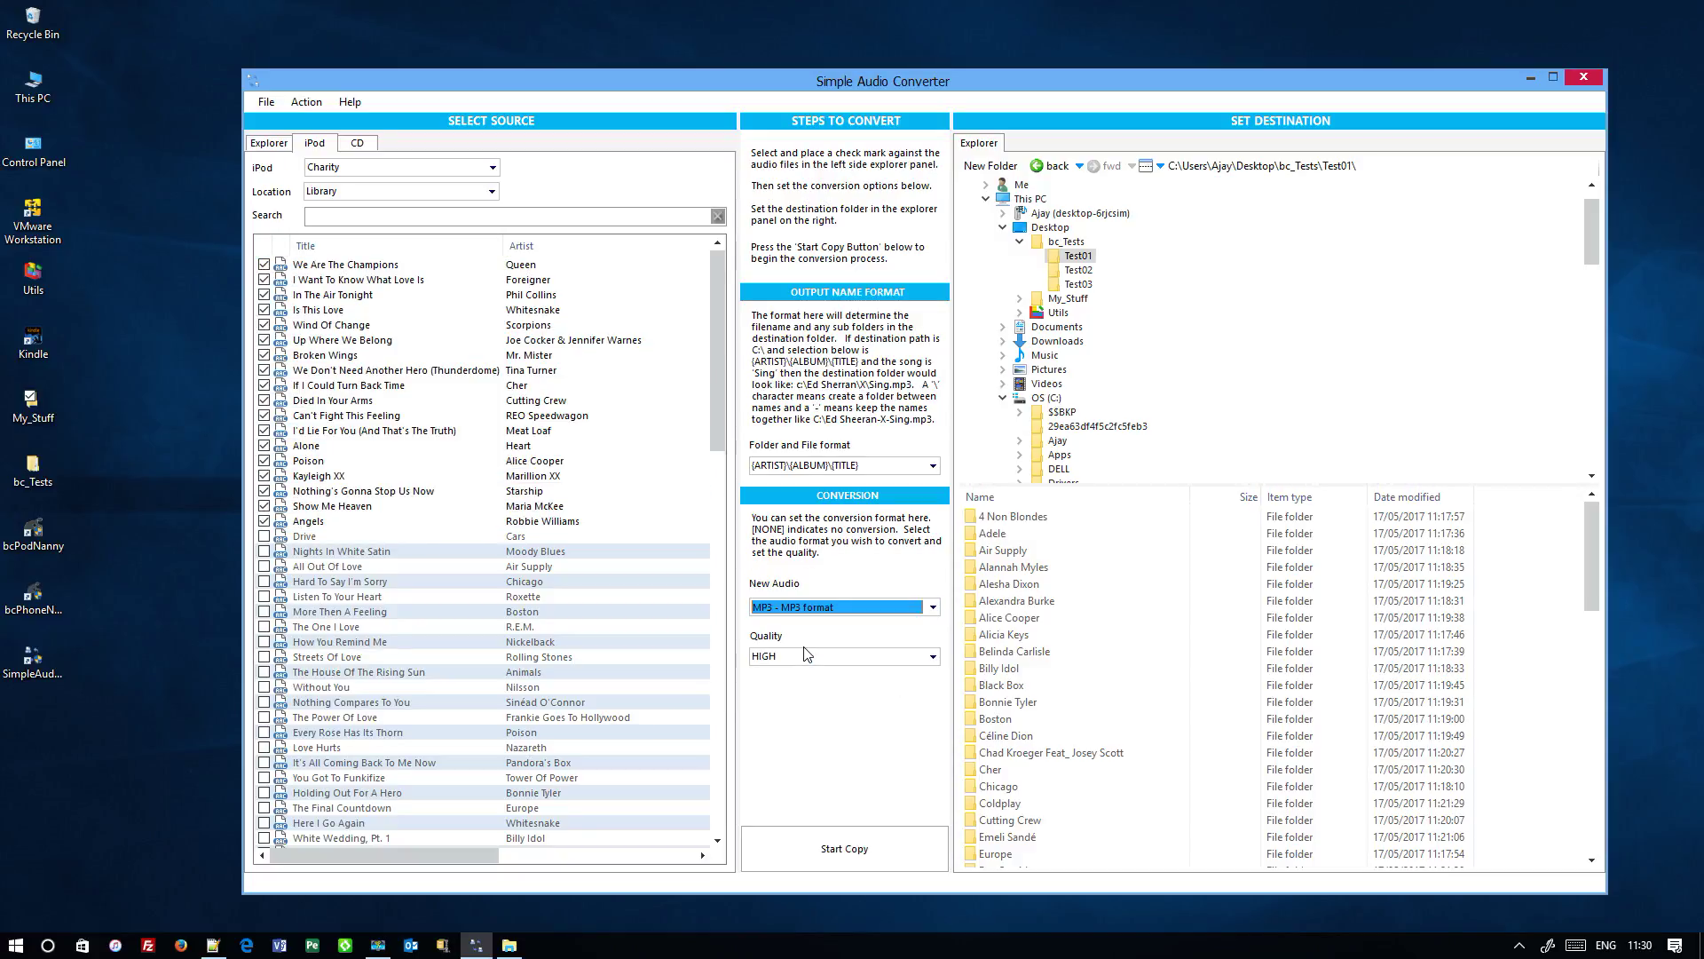
click(1077, 270)
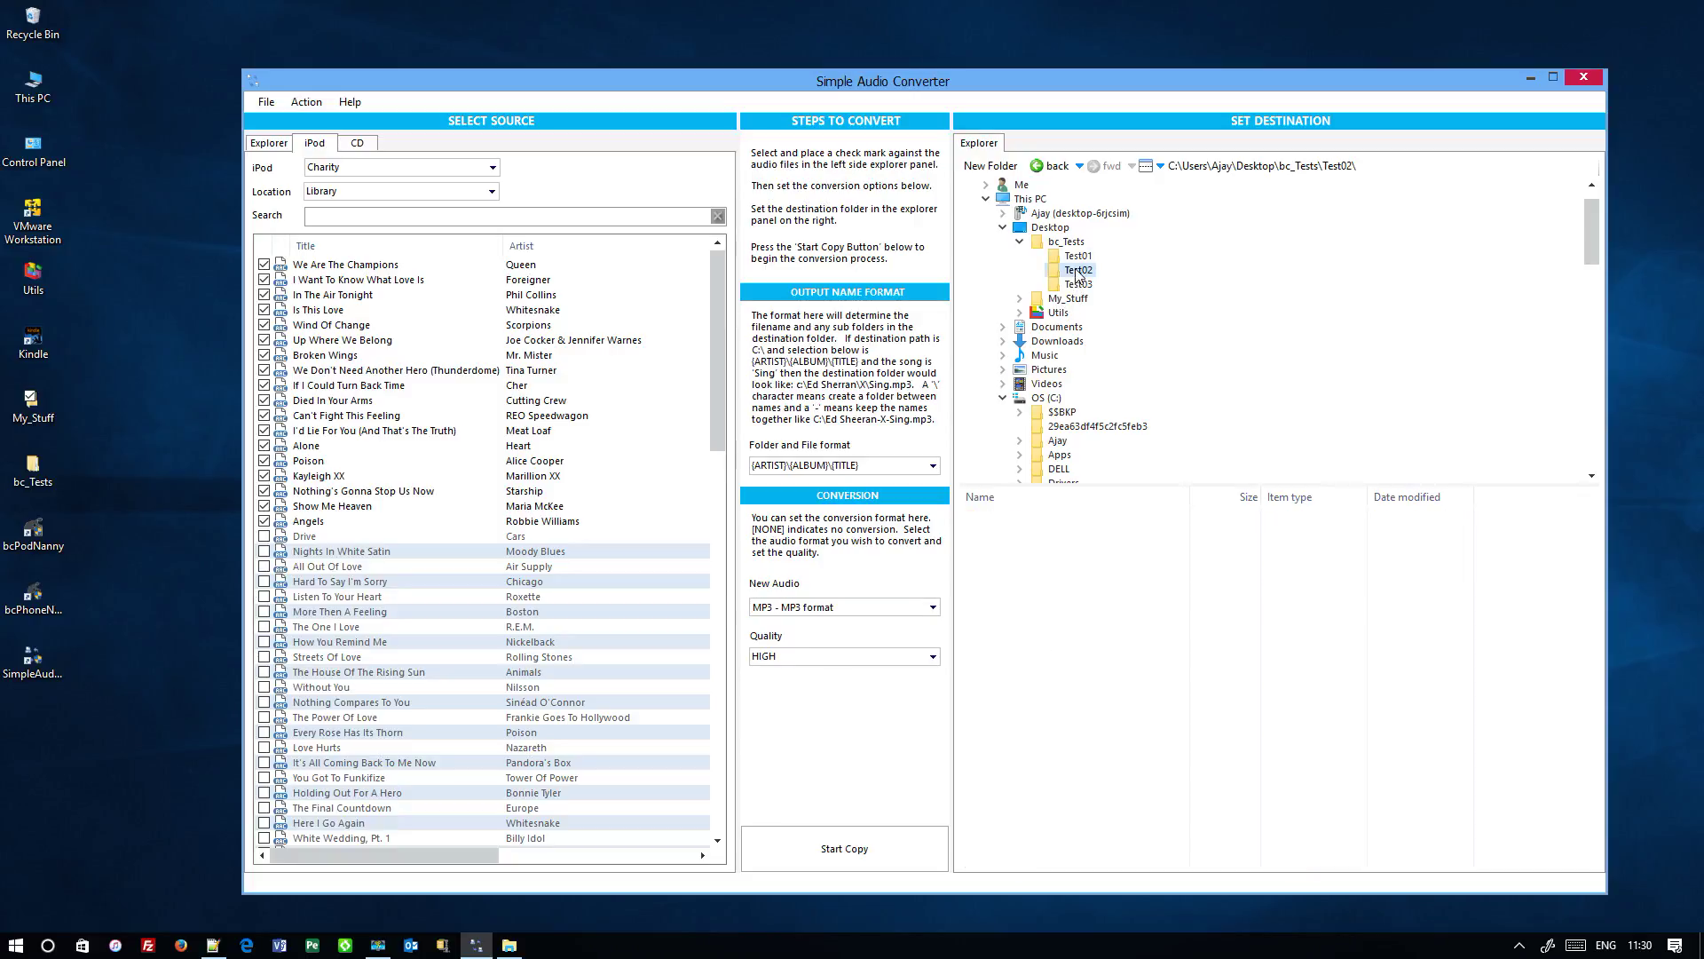
click(827, 847)
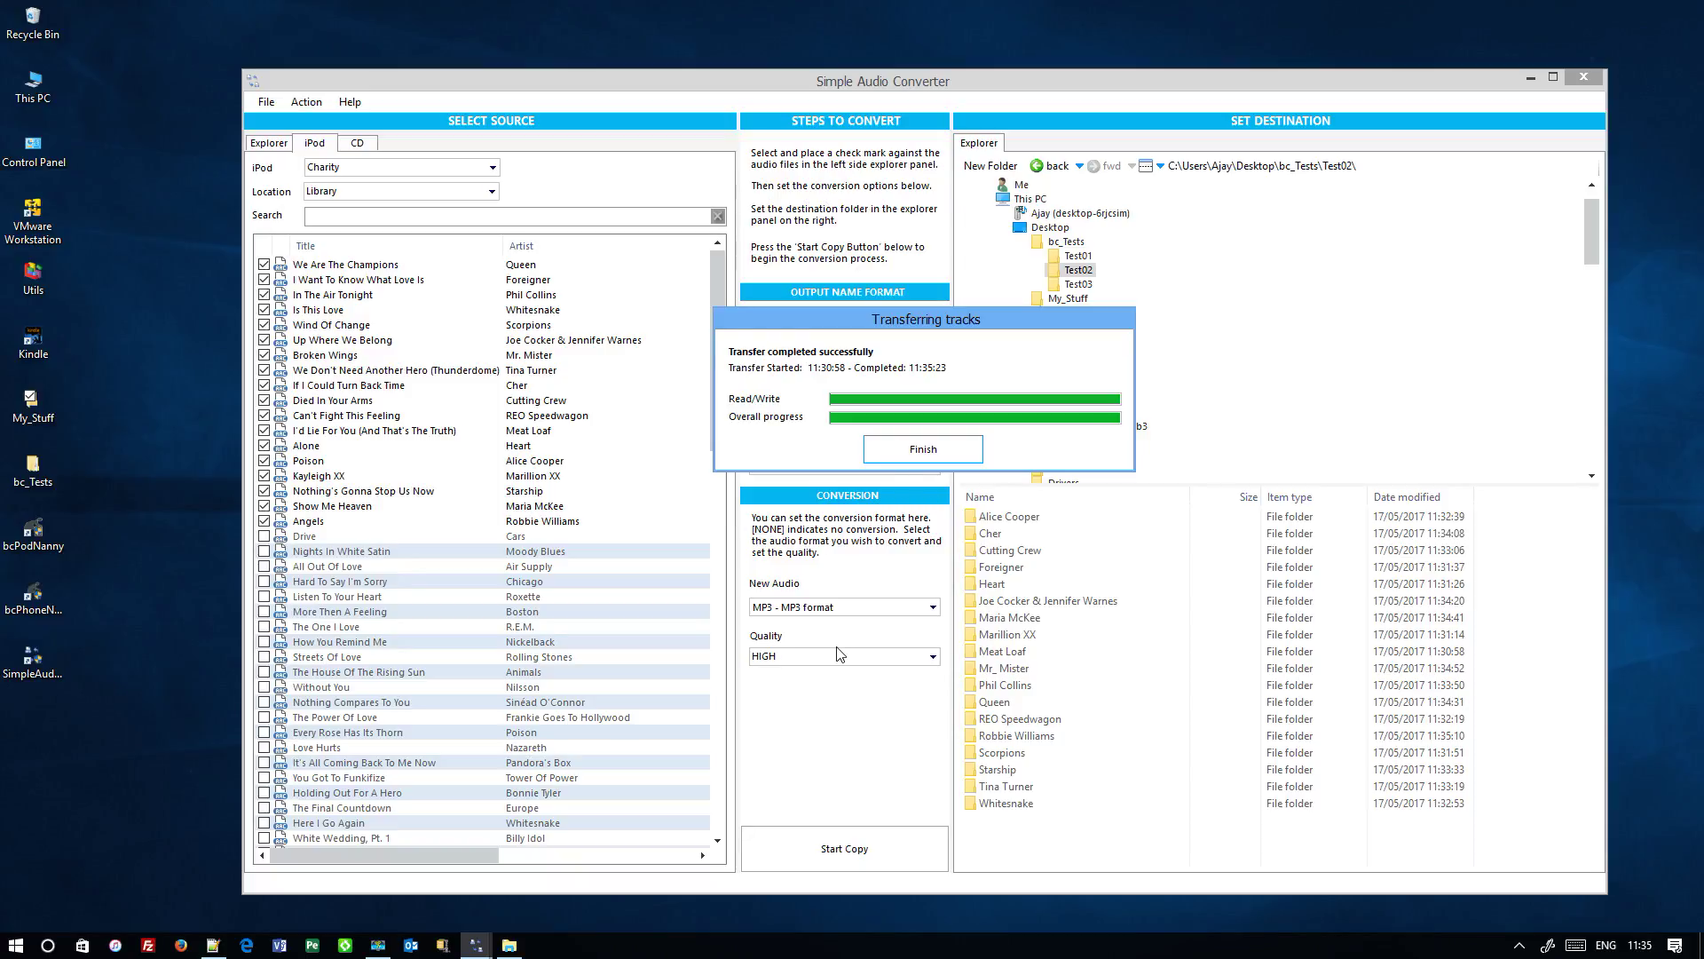
click(922, 450)
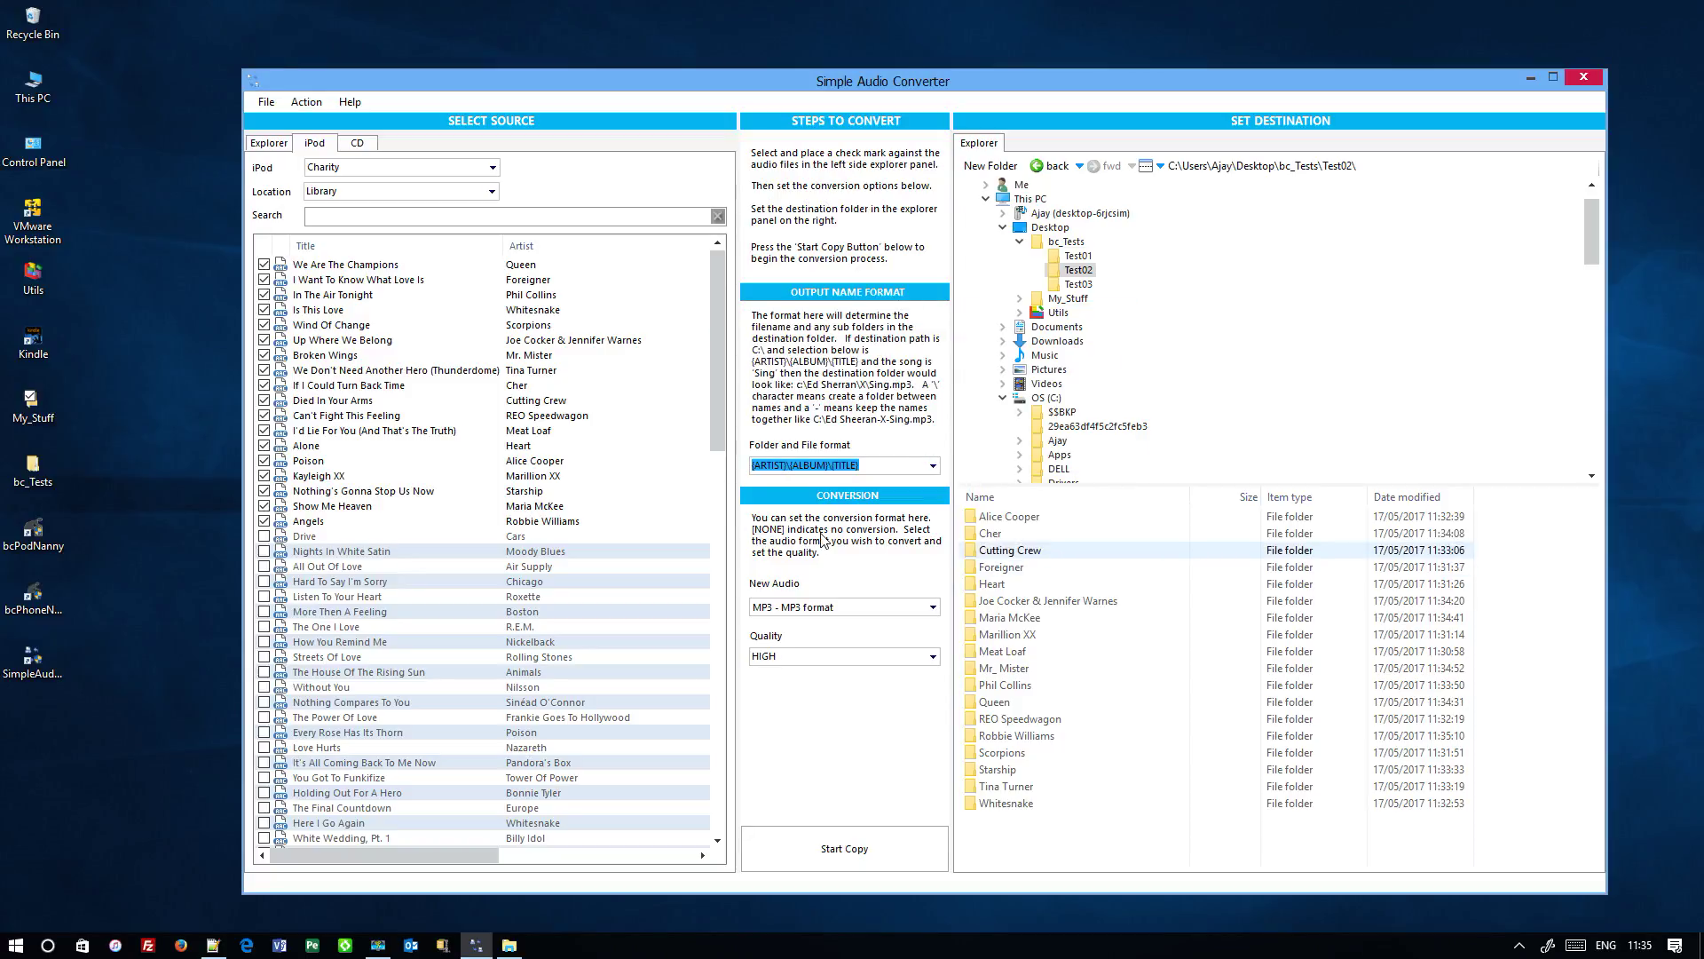
- Inspect the Alice Cooper album folder inside bc_Tests\Test02 in File Explorer and close that window
click(25, 475)
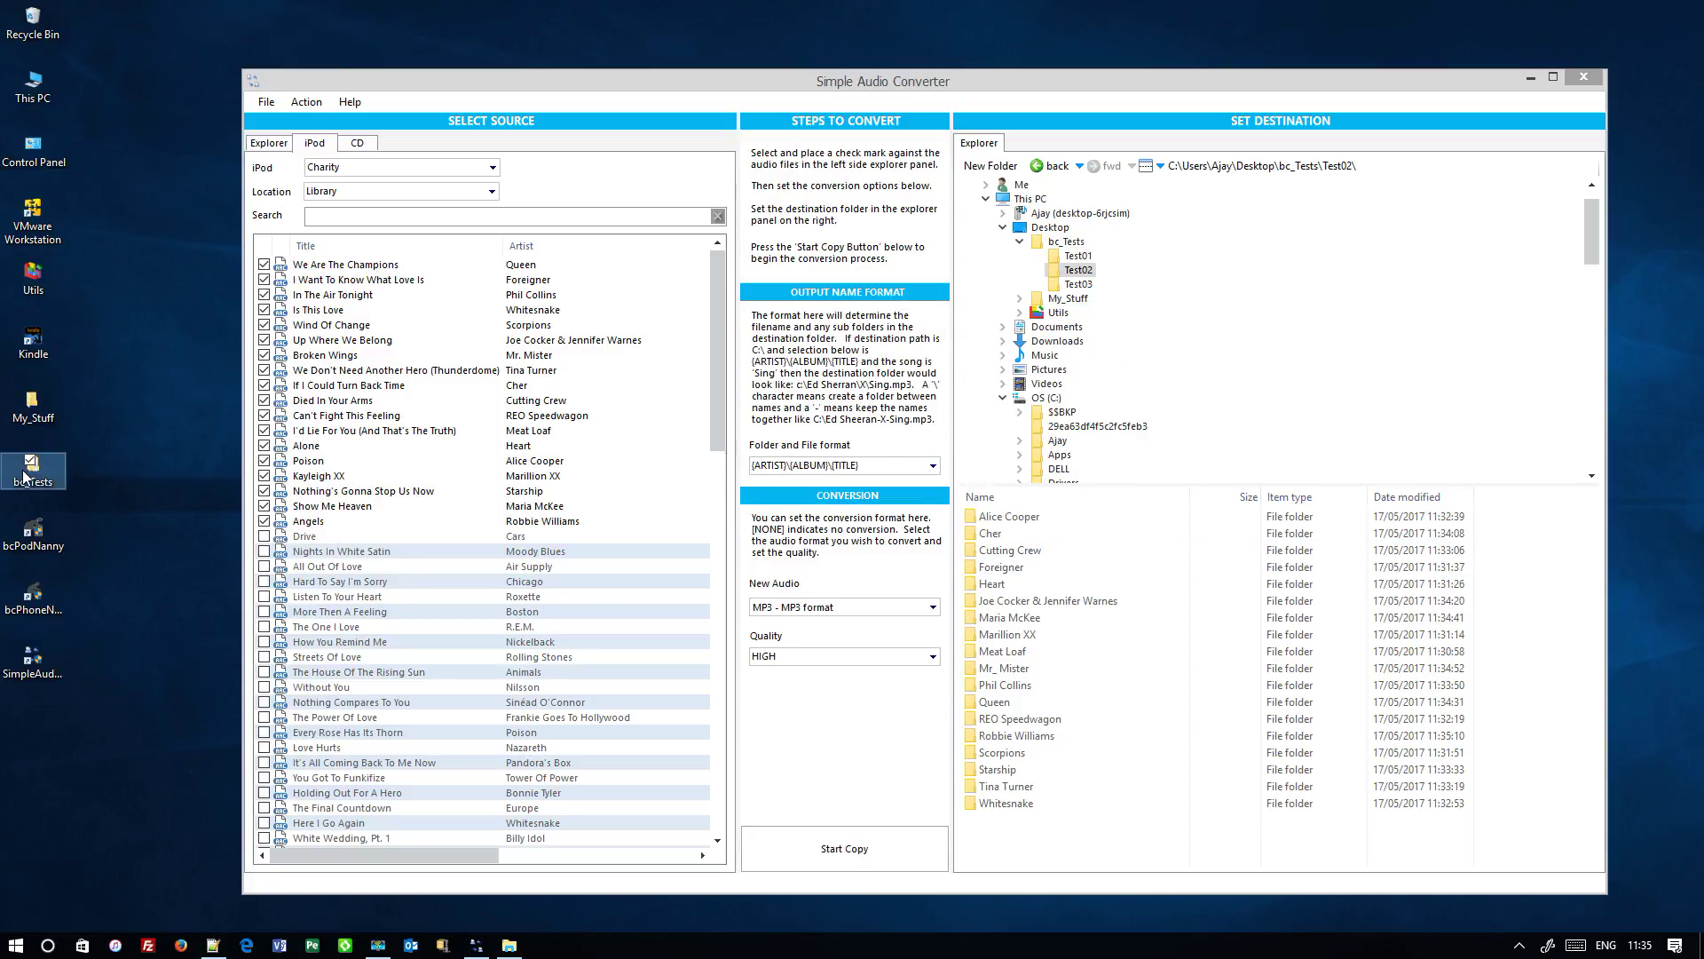
double_click(31, 471)
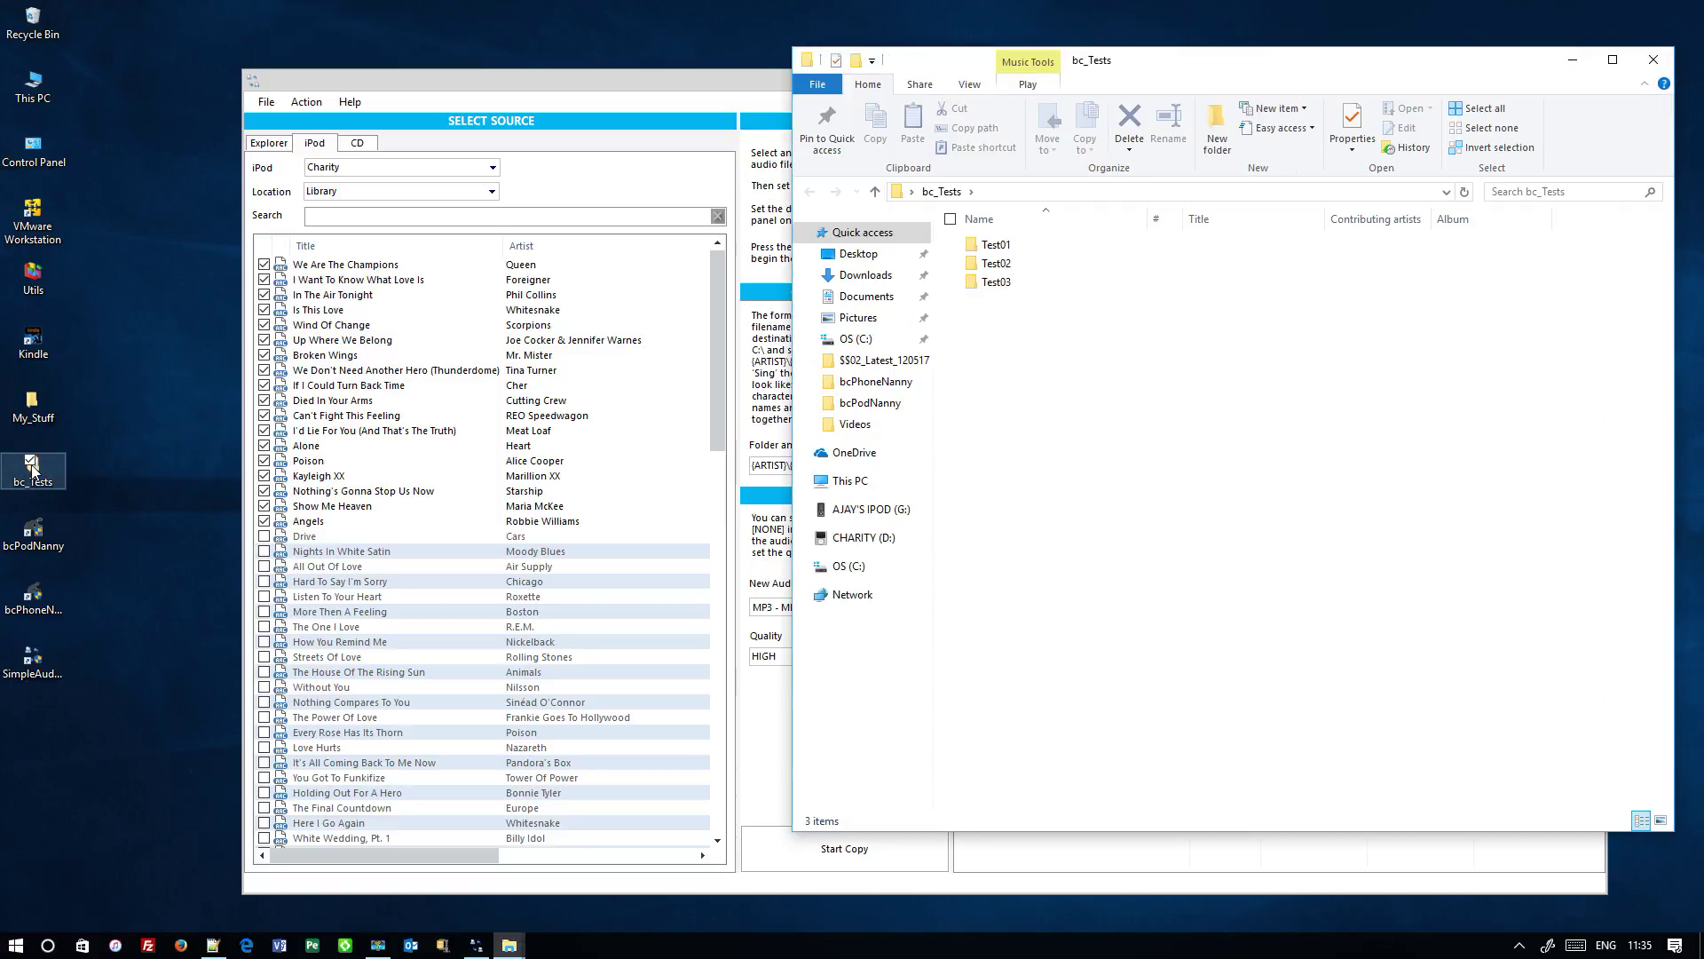
double_click(996, 262)
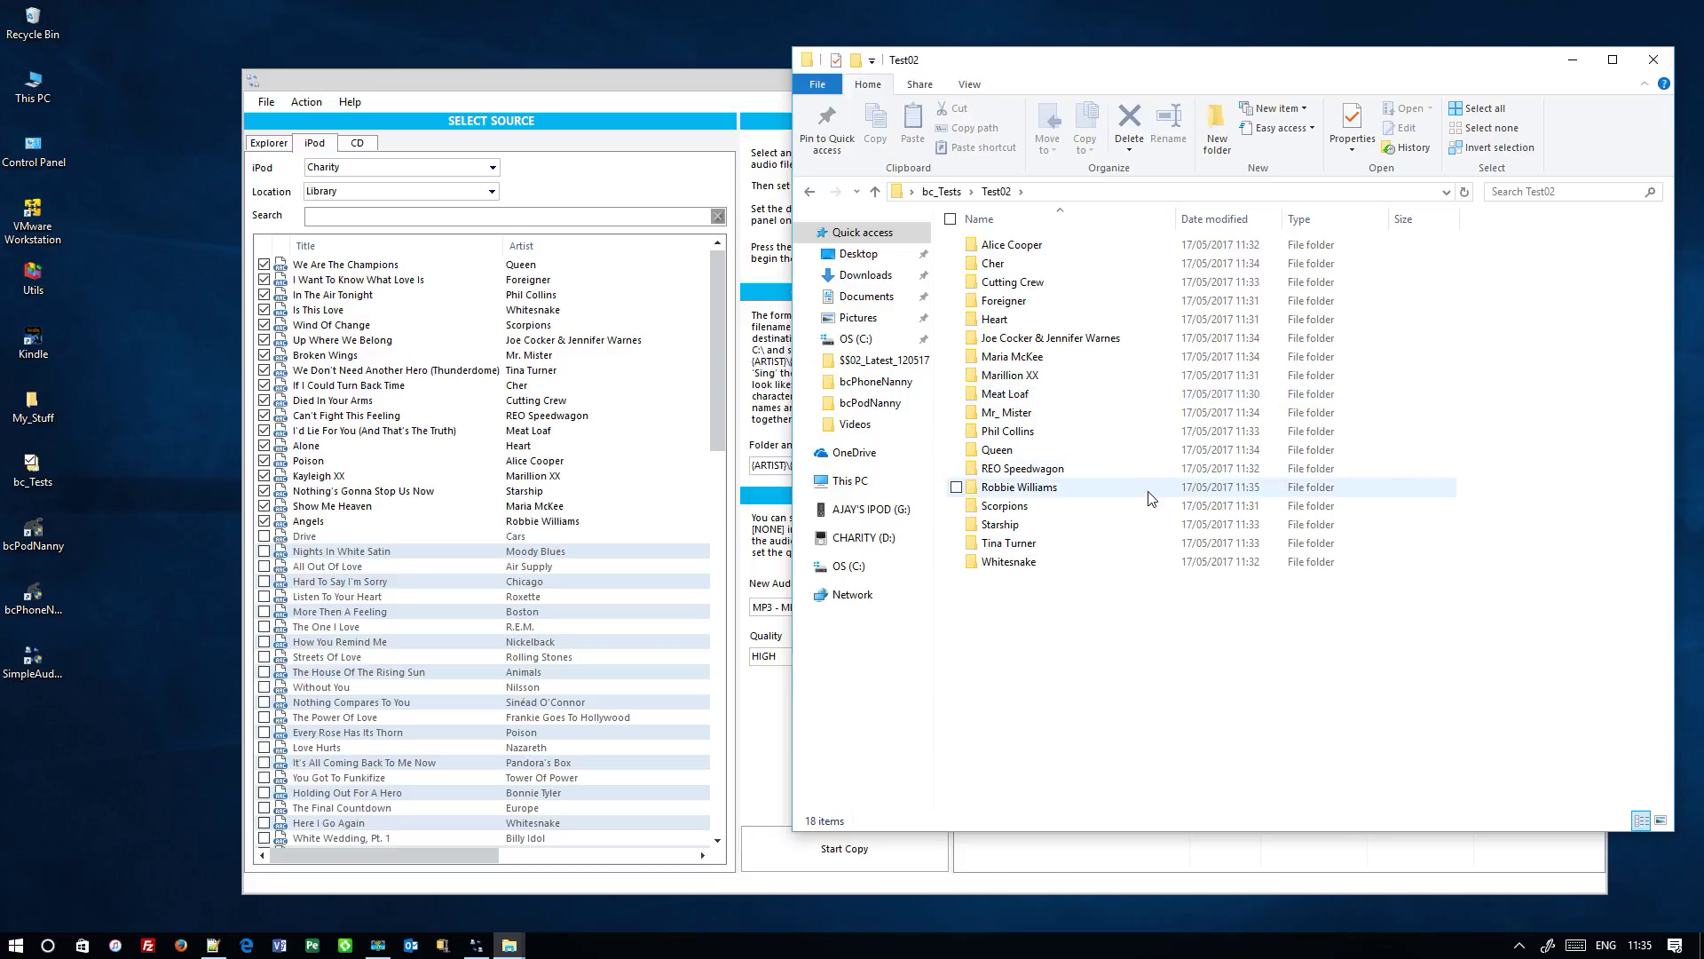
double_click(1009, 248)
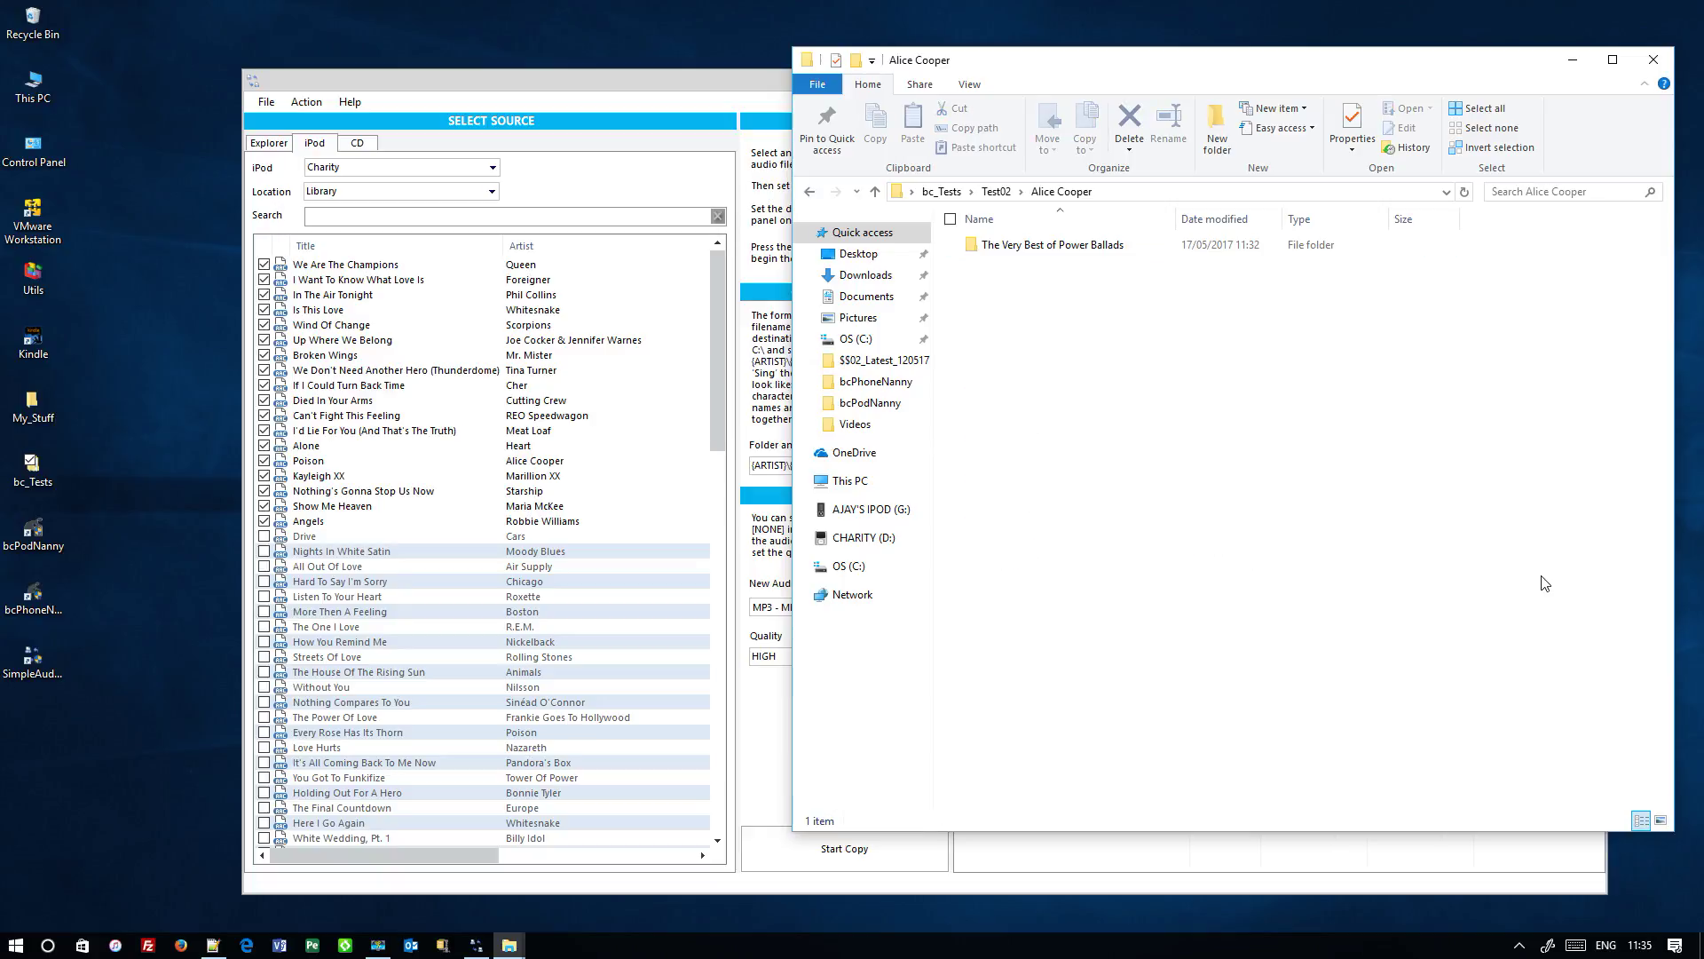
double_click(1047, 251)
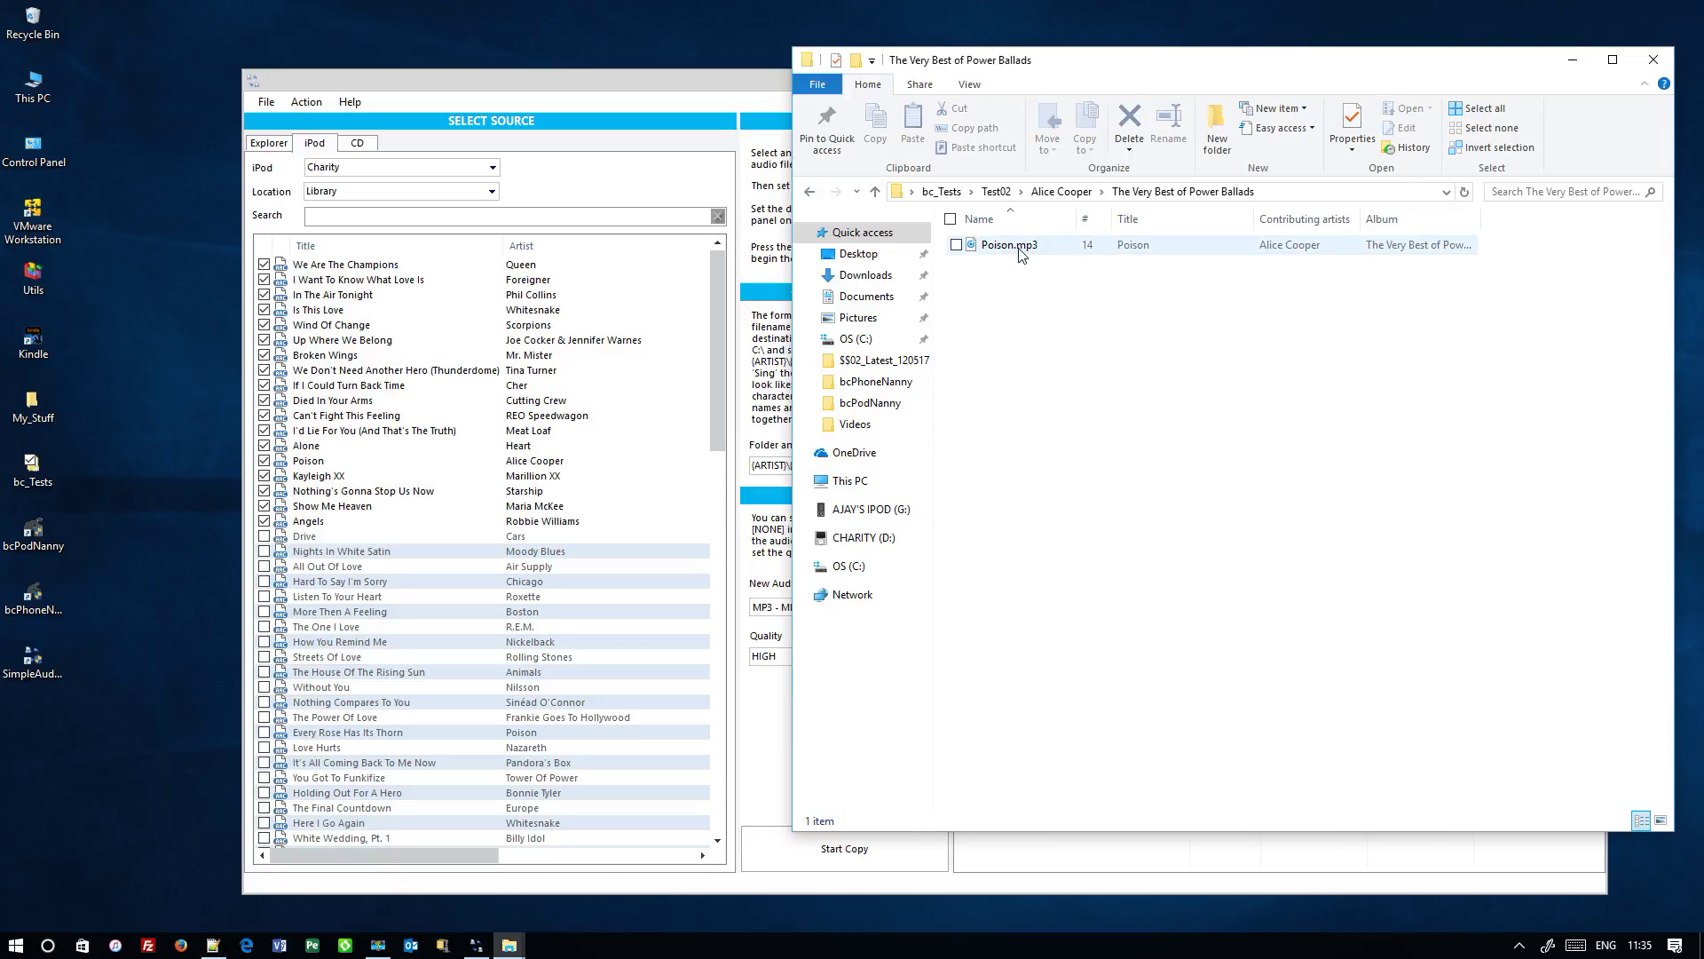
click(1653, 60)
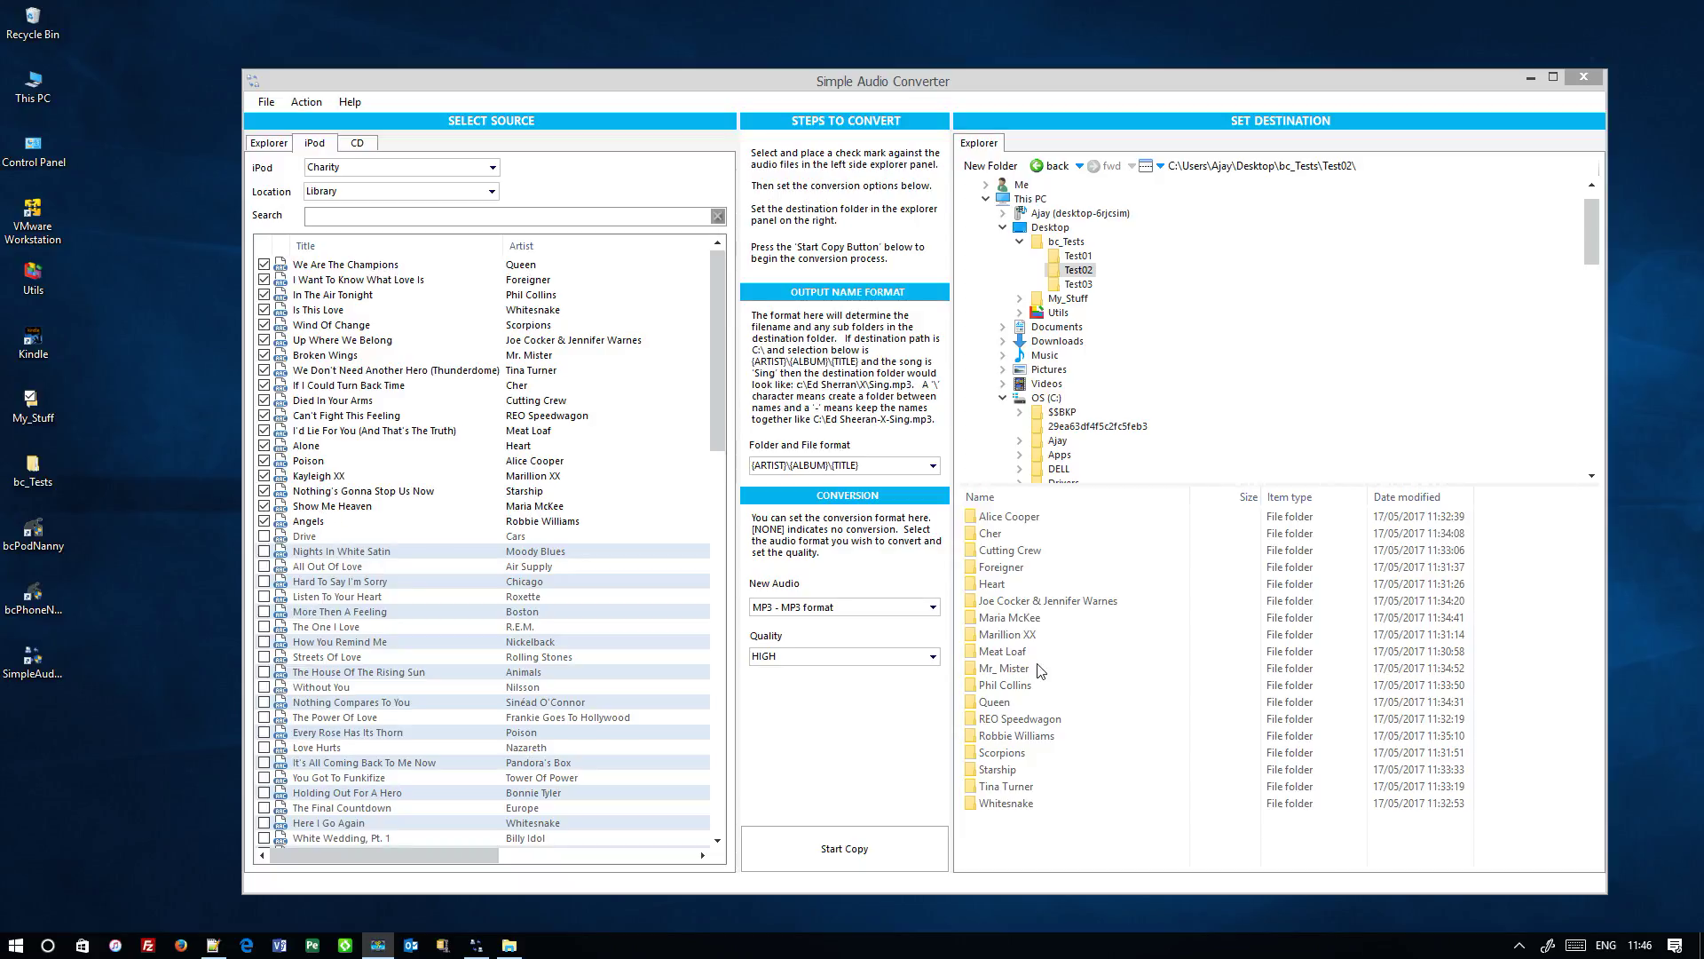
- Set the conversion format to WAV and the folder and file format to [ARTIST]-[ALBUM]-[TITLE]
click(932, 607)
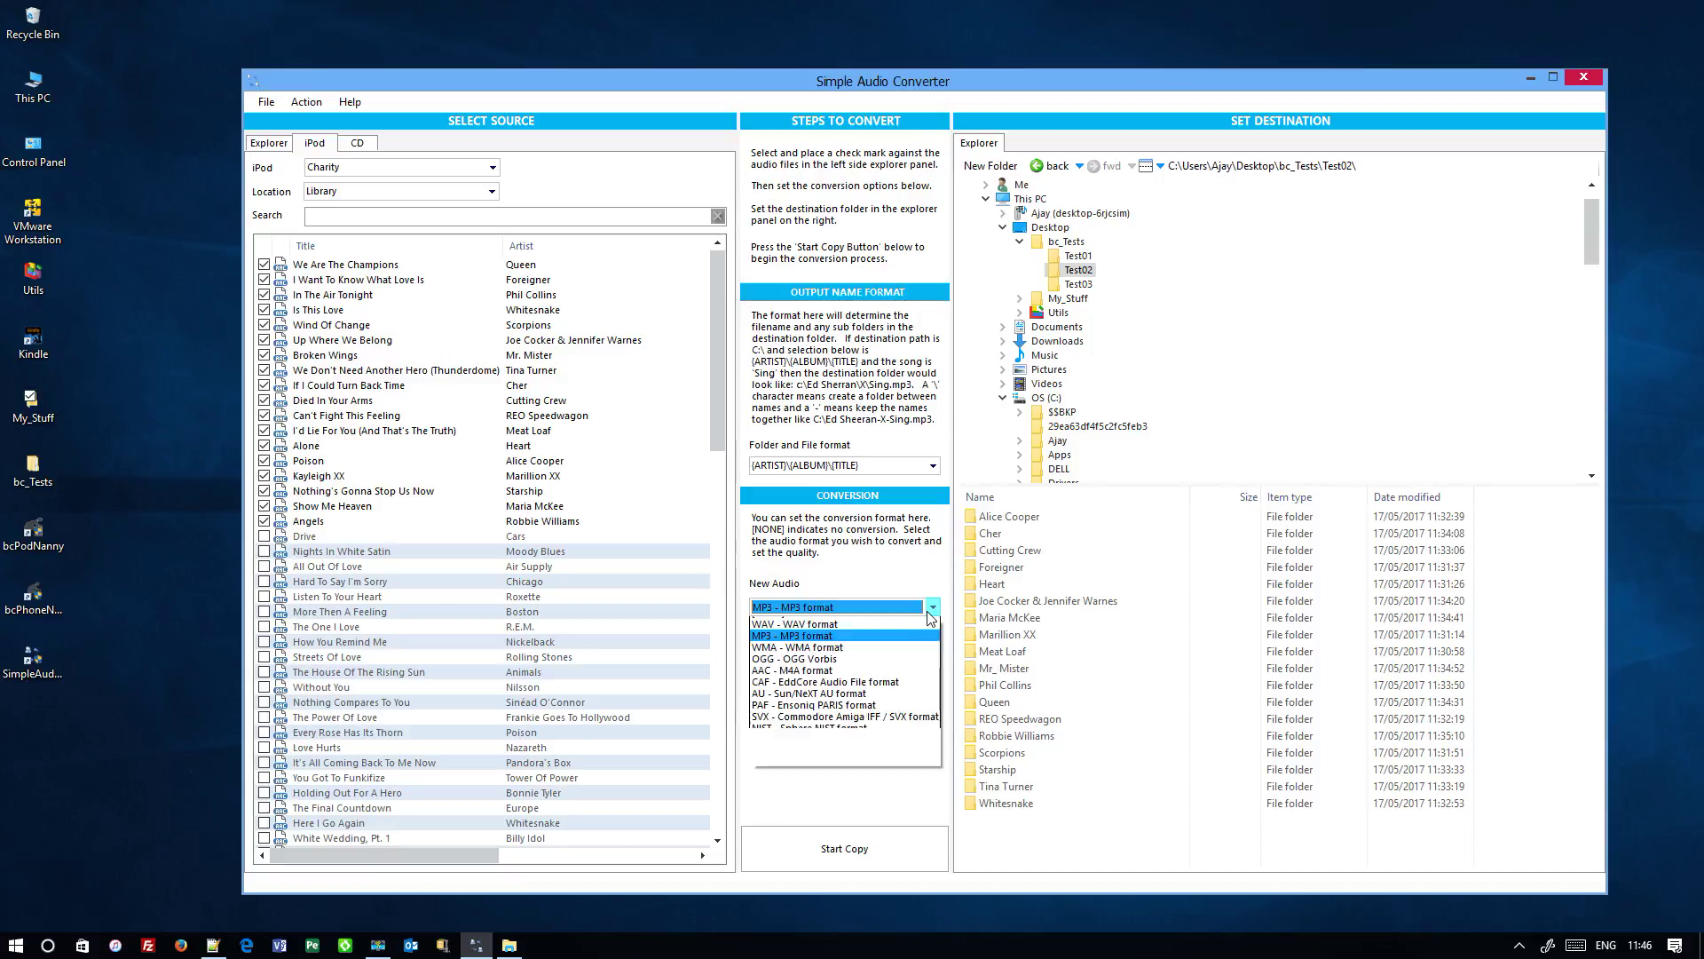
click(794, 638)
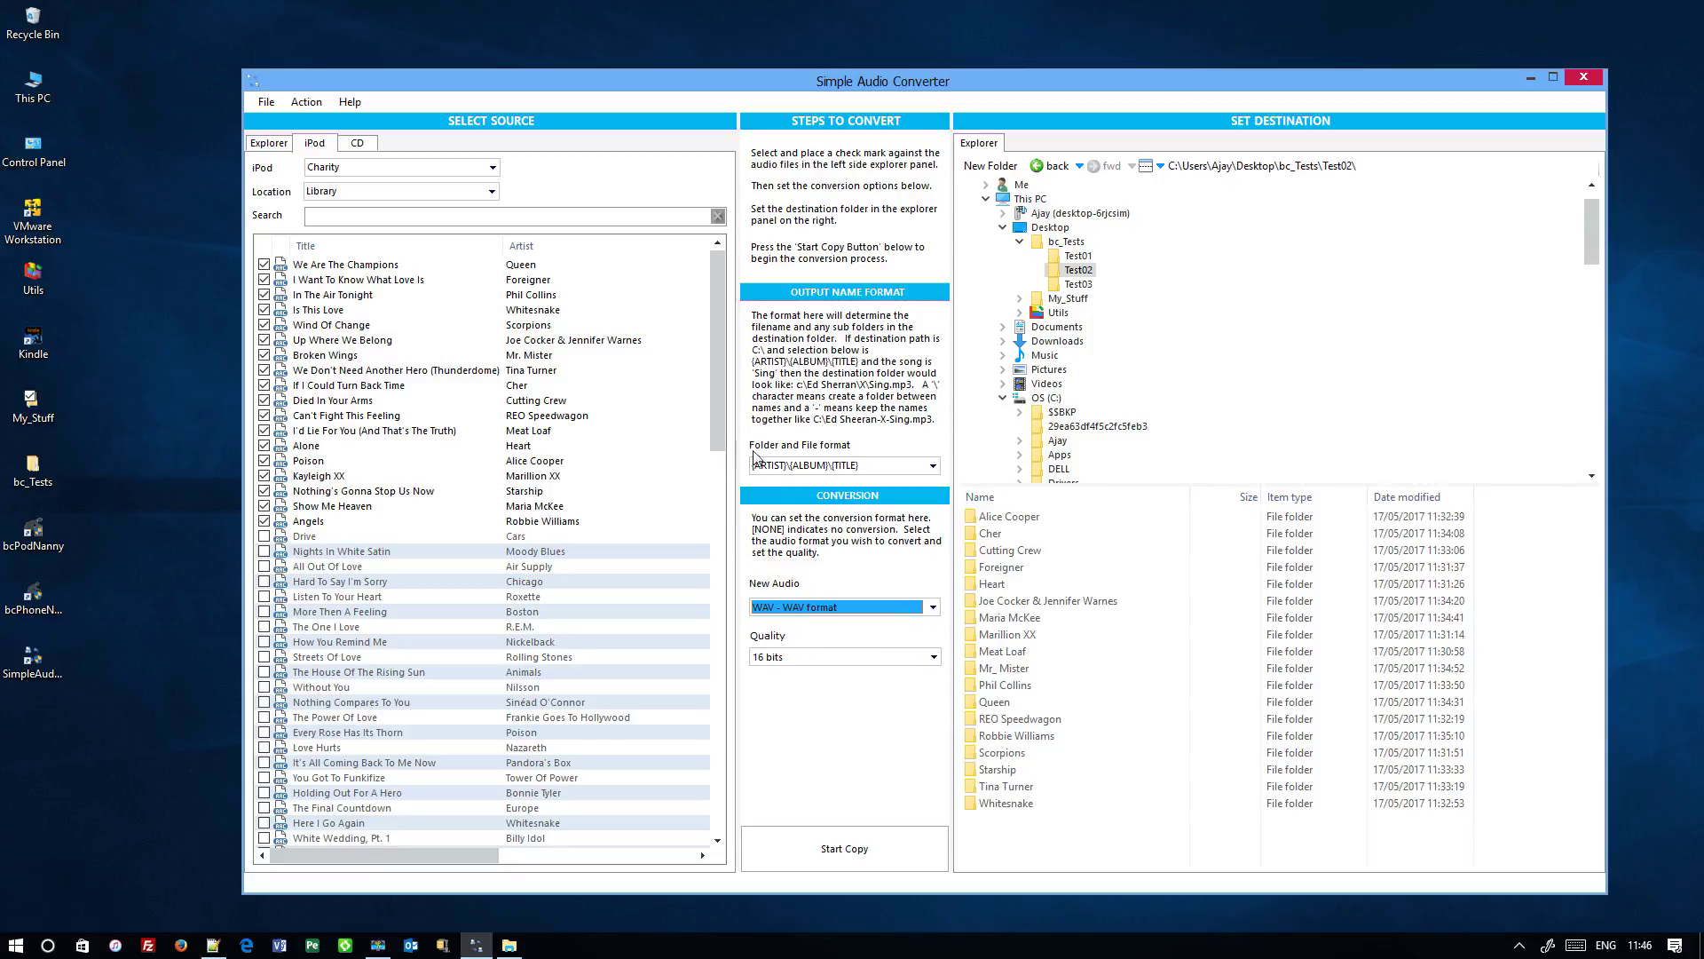
click(932, 467)
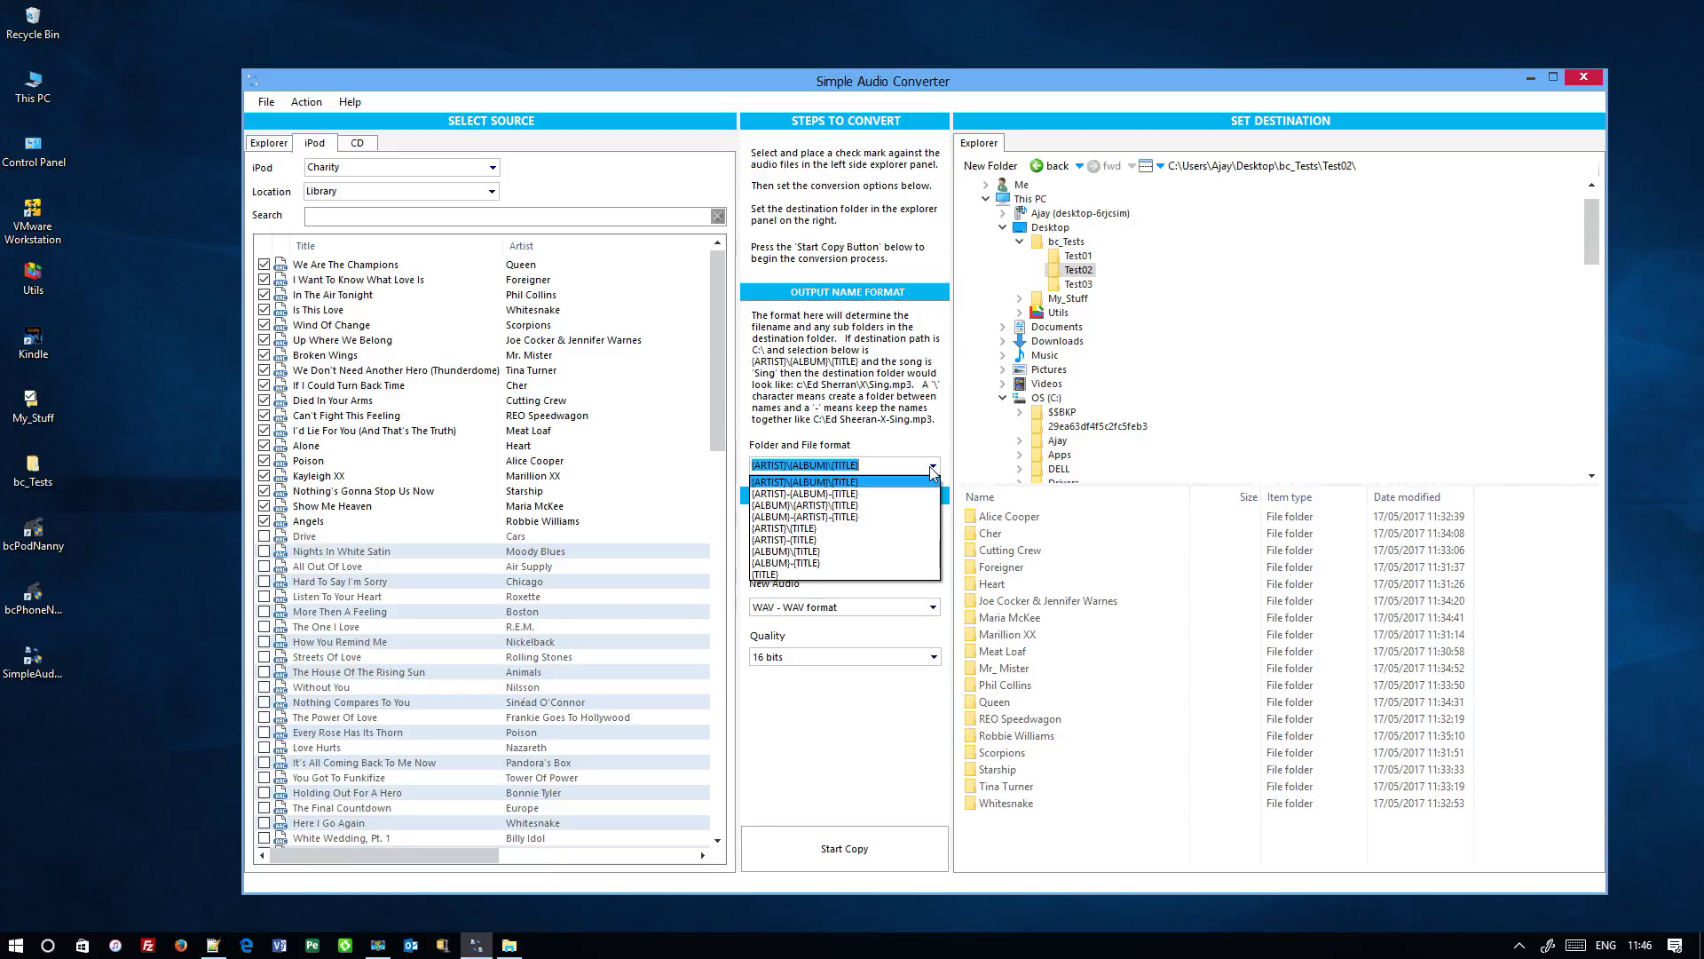
click(843, 493)
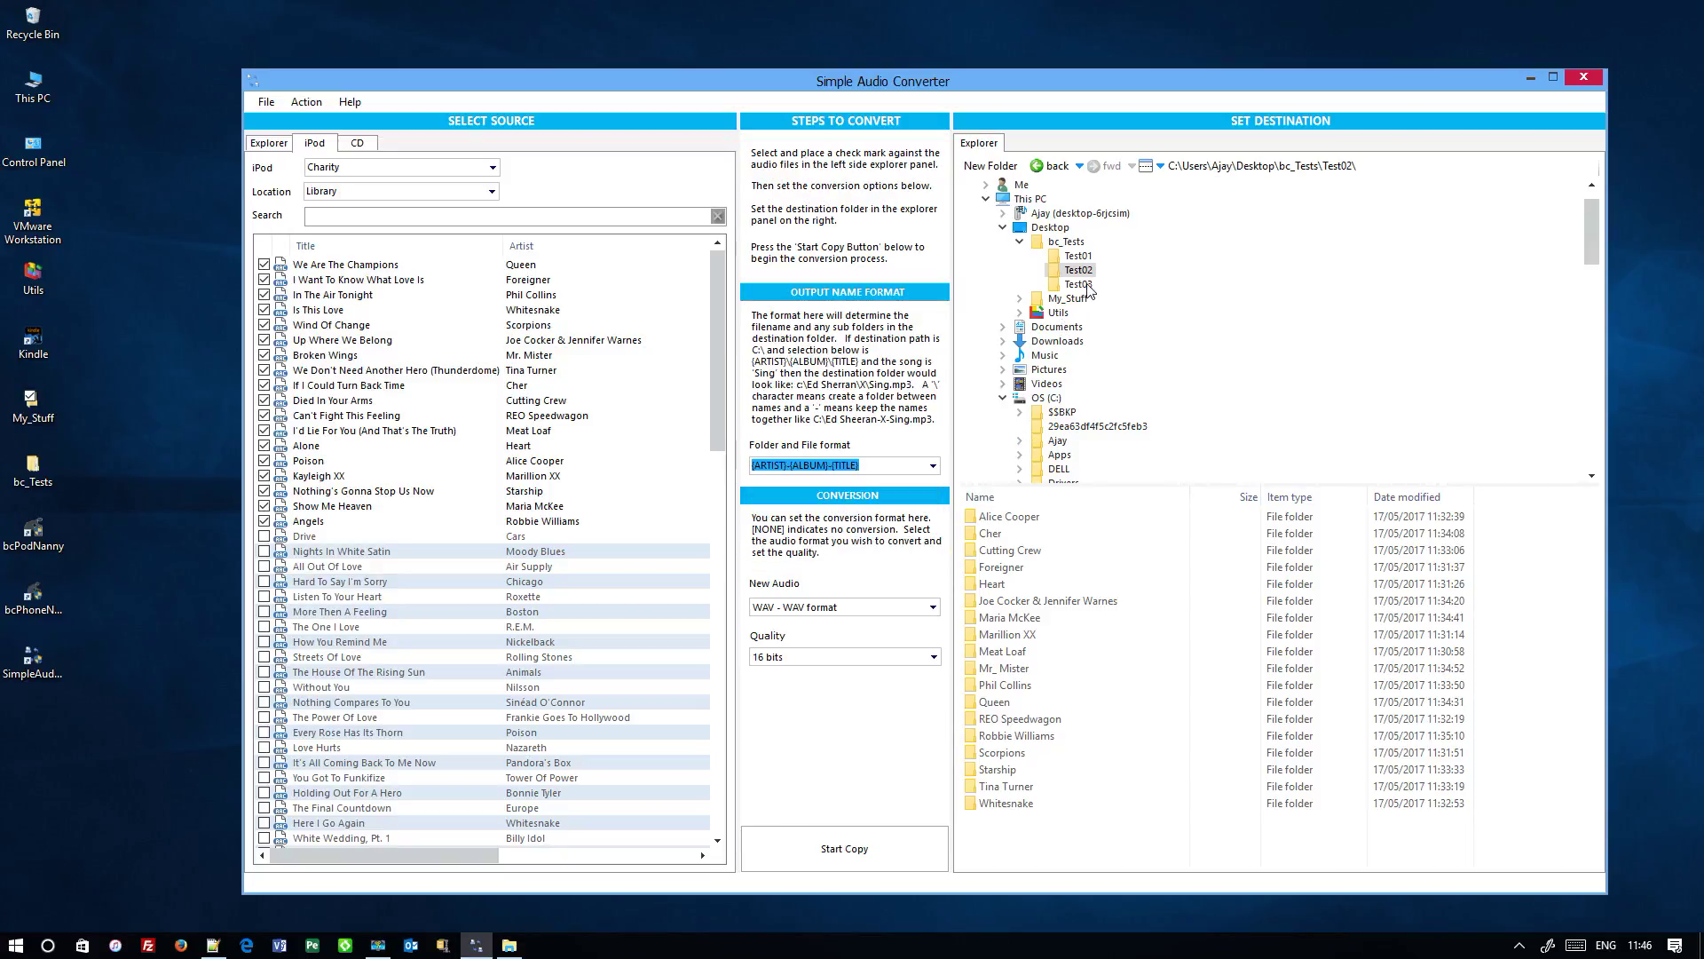
- Convert the checked tracks into the bc_Tests\Test03 folder and finish the transfer
click(1087, 285)
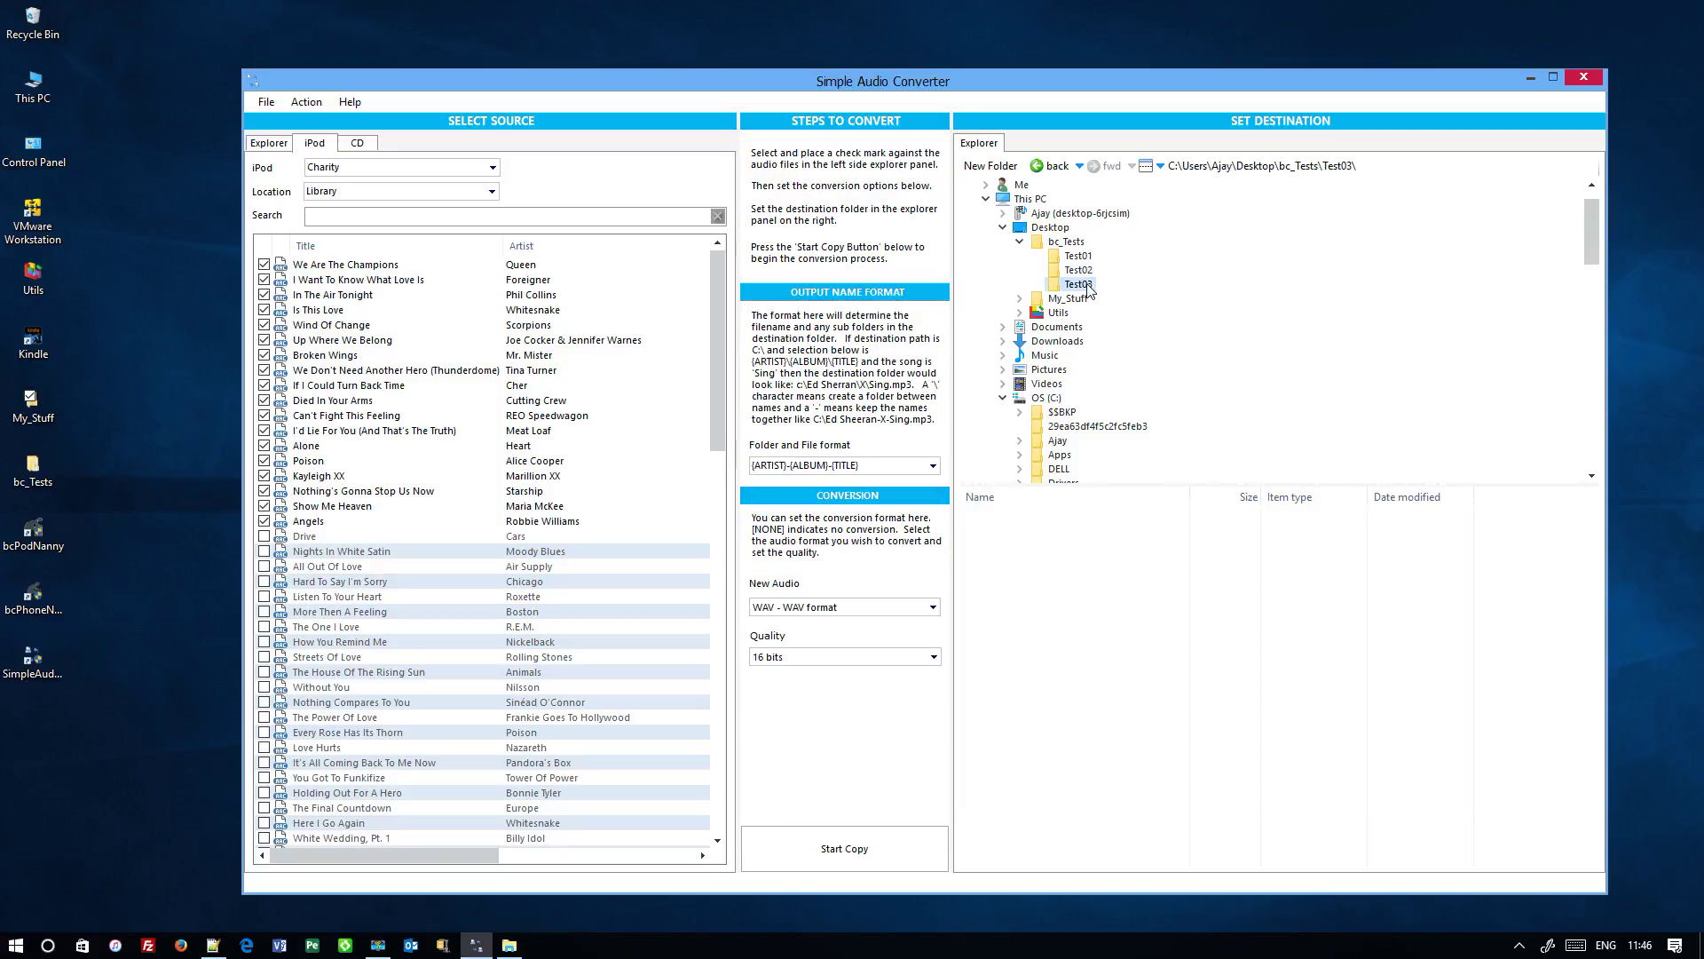
click(840, 853)
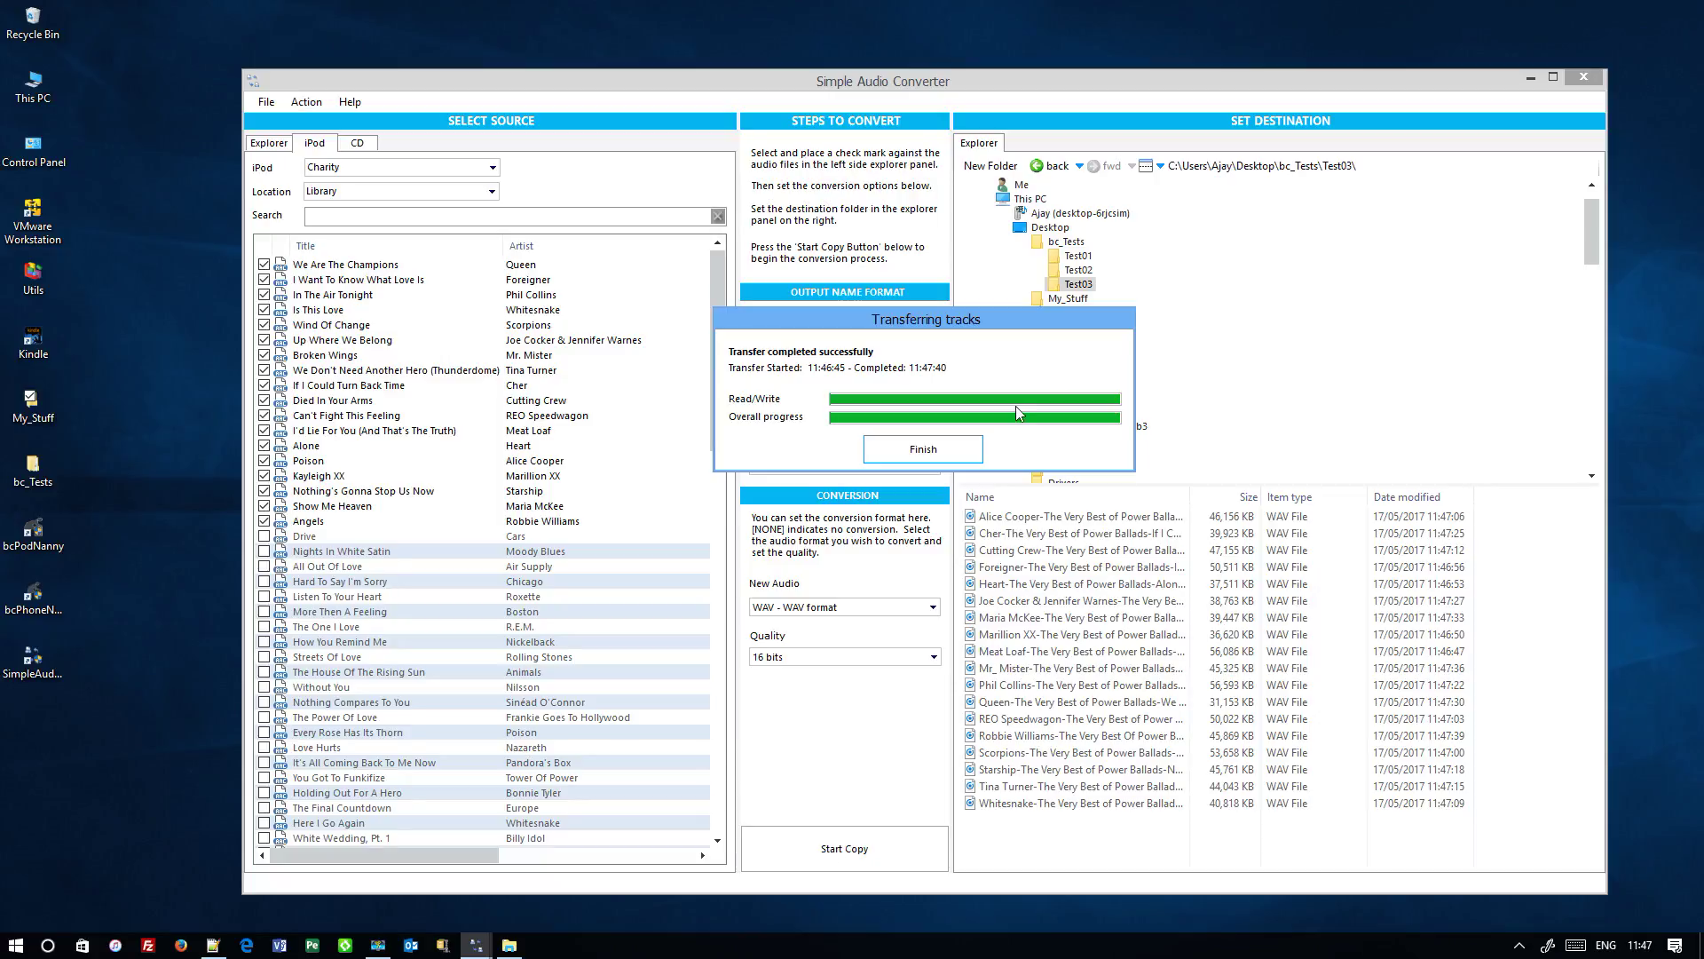
click(946, 455)
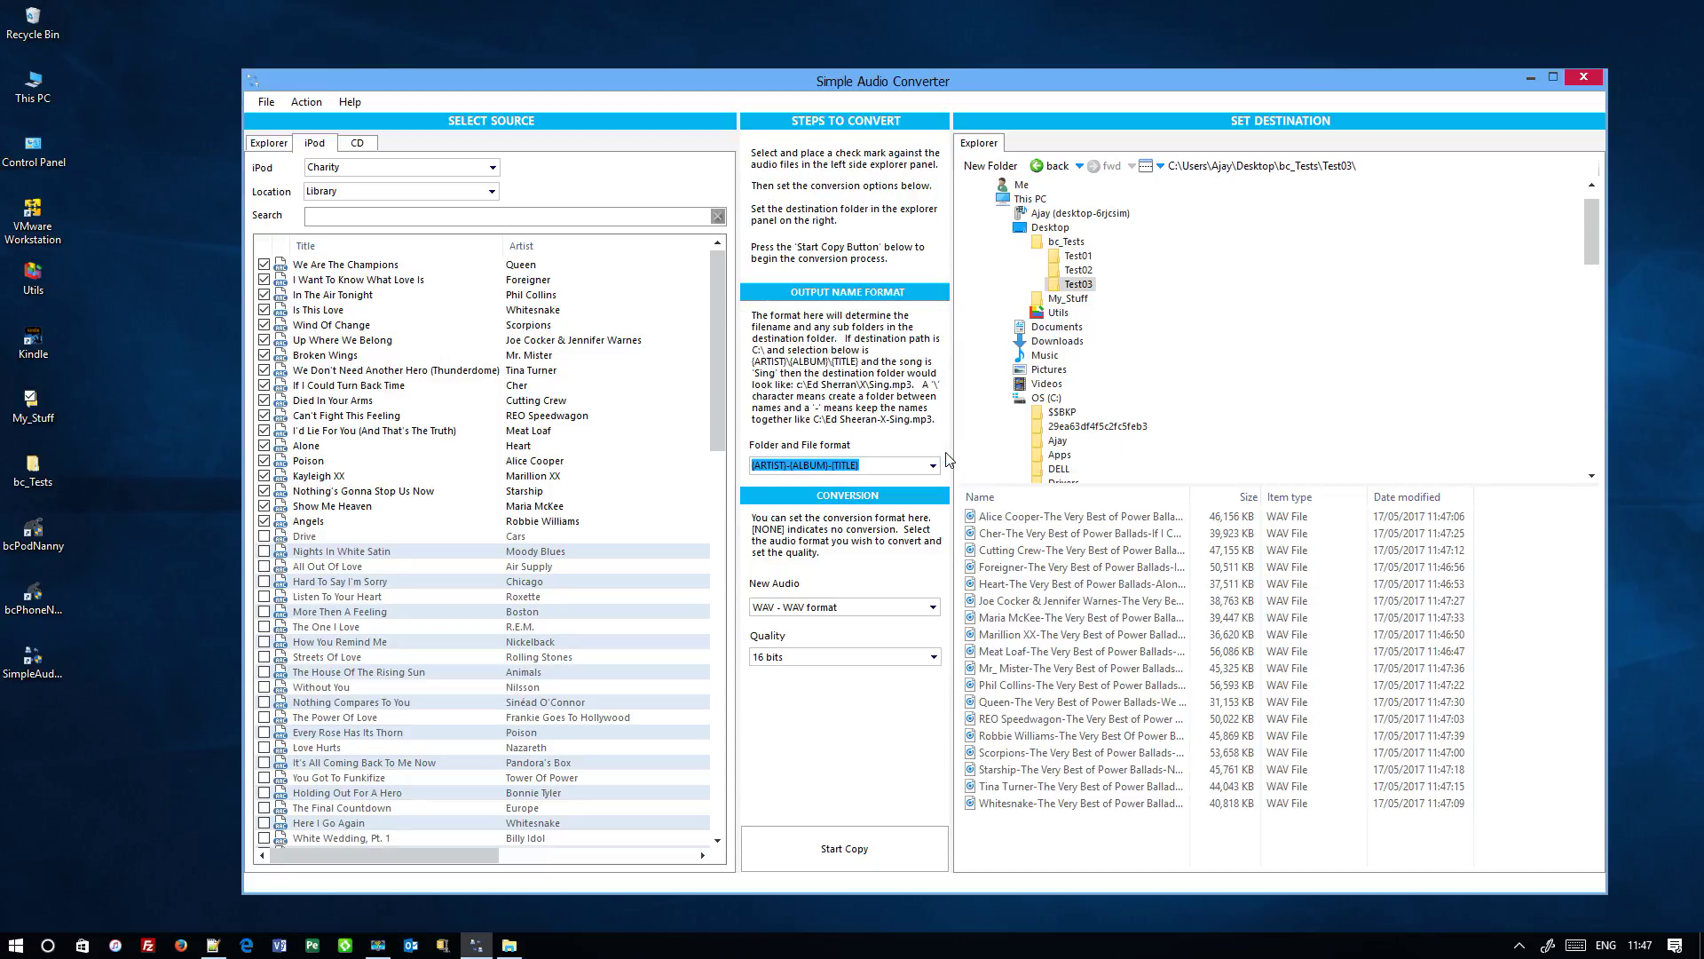
- Check the full names of the converted files in bc_Tests\Test03 in a widened File Explorer window and close it
click(36, 475)
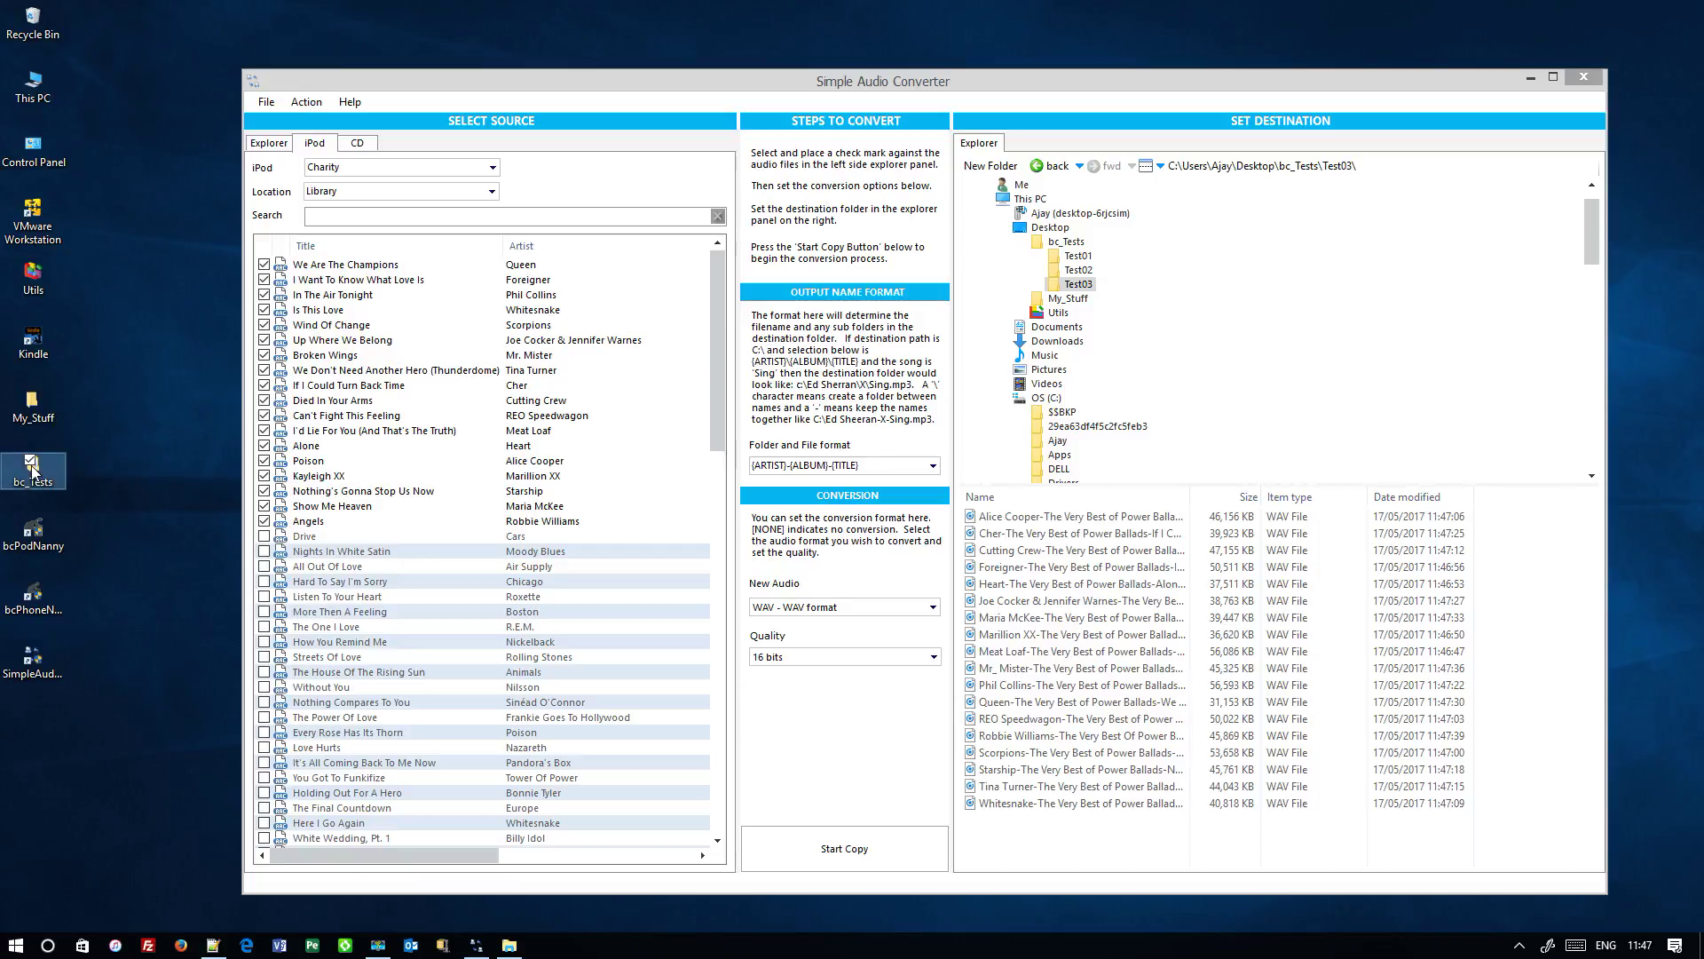
double_click(33, 473)
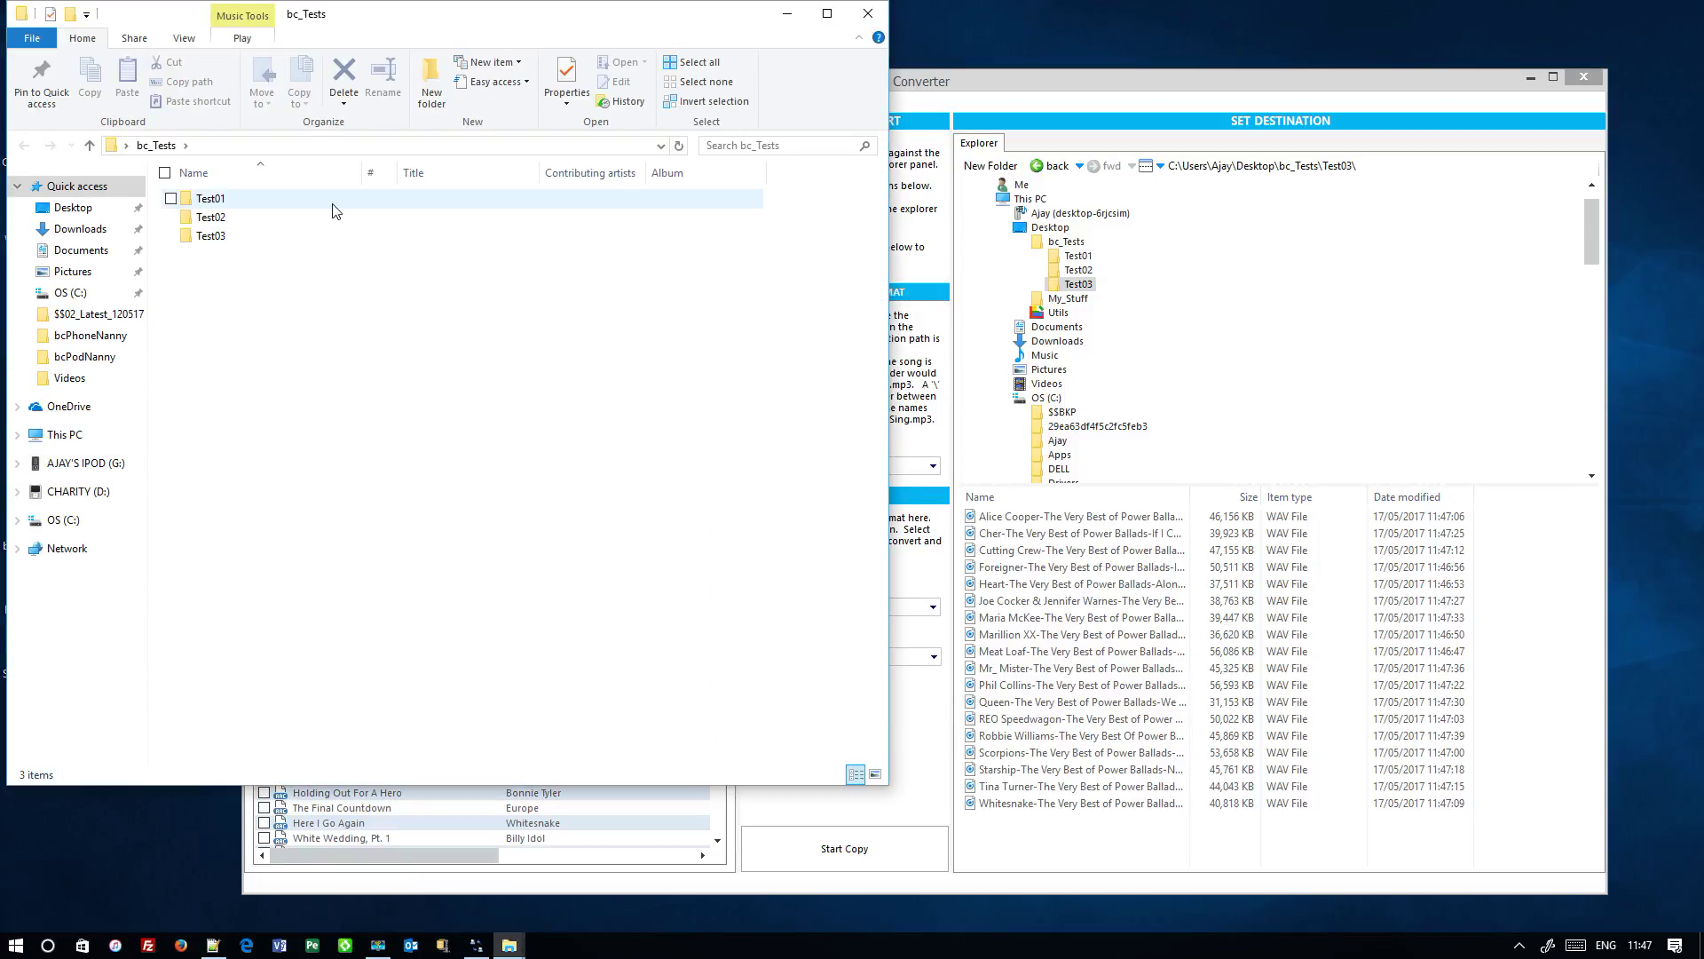
double_click(232, 237)
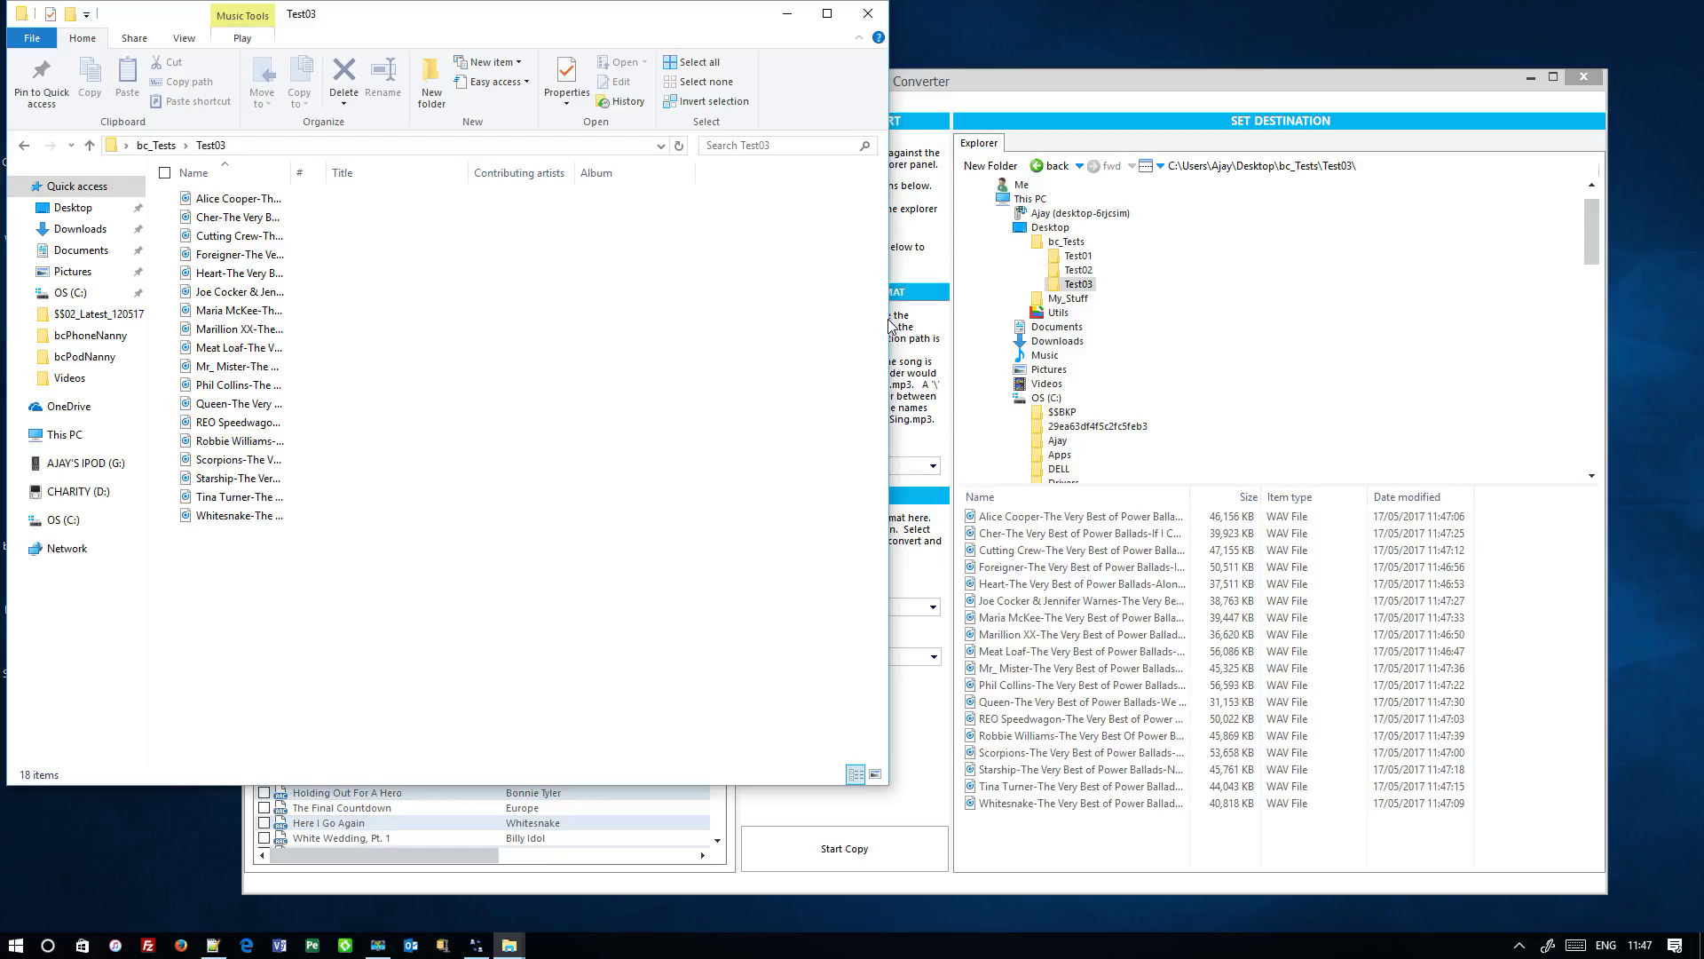
drag(889, 324, 293, 233)
drag(293, 174, 811, 176)
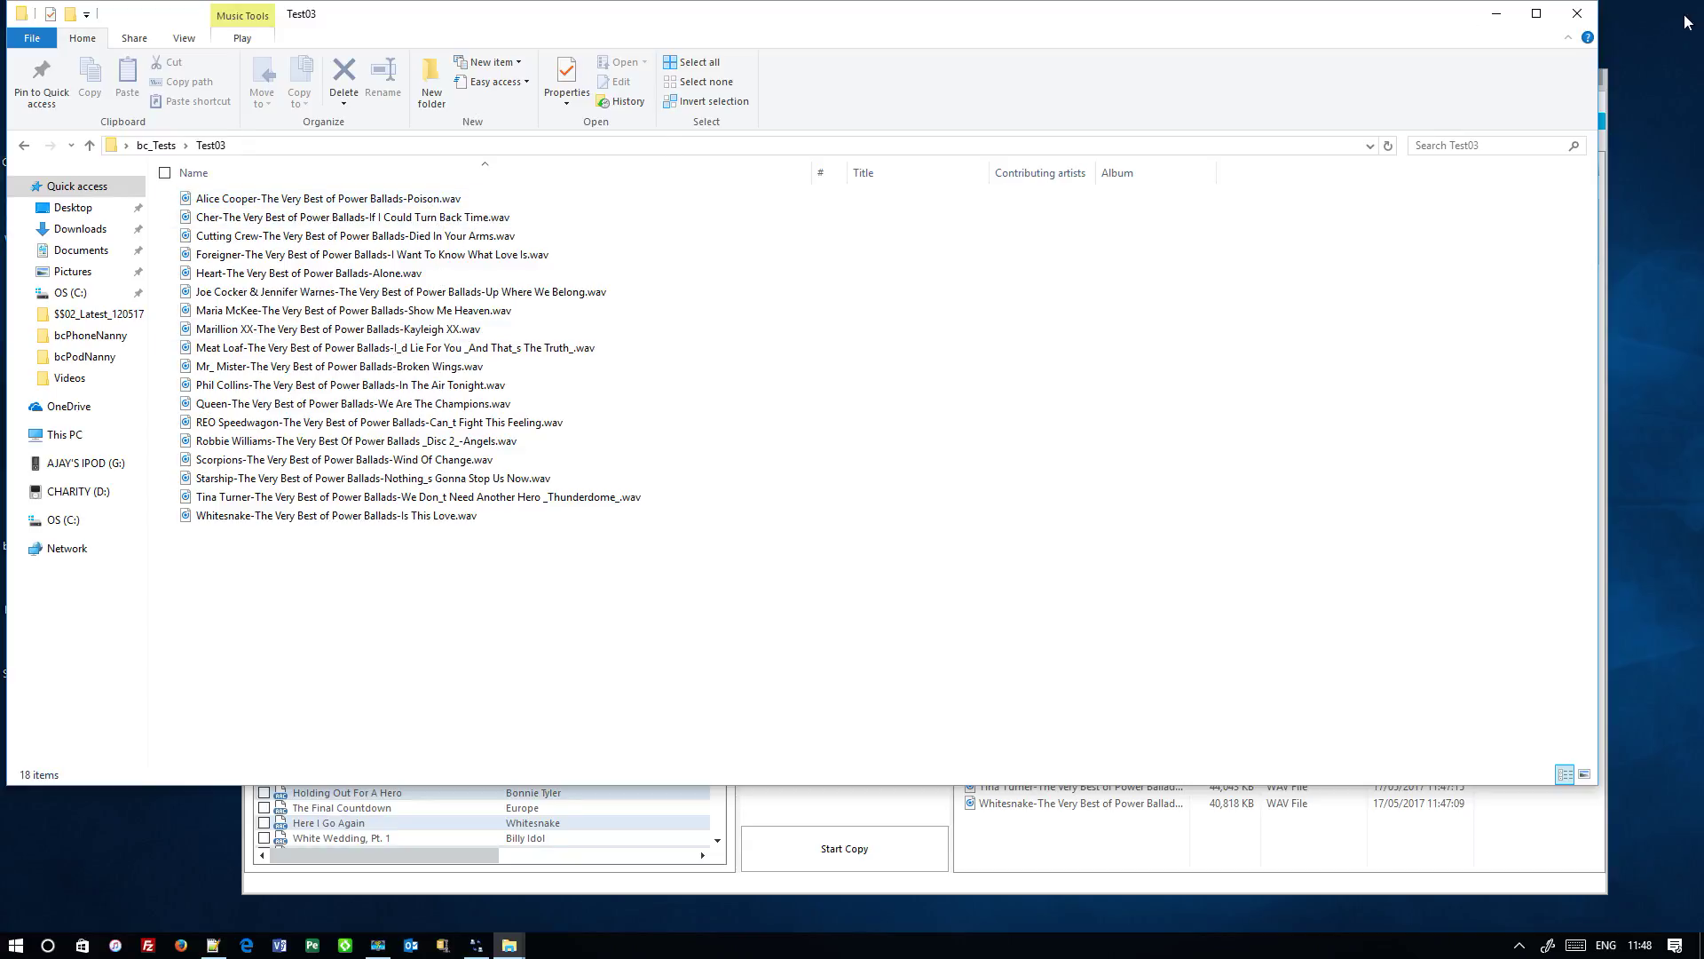
click(1578, 14)
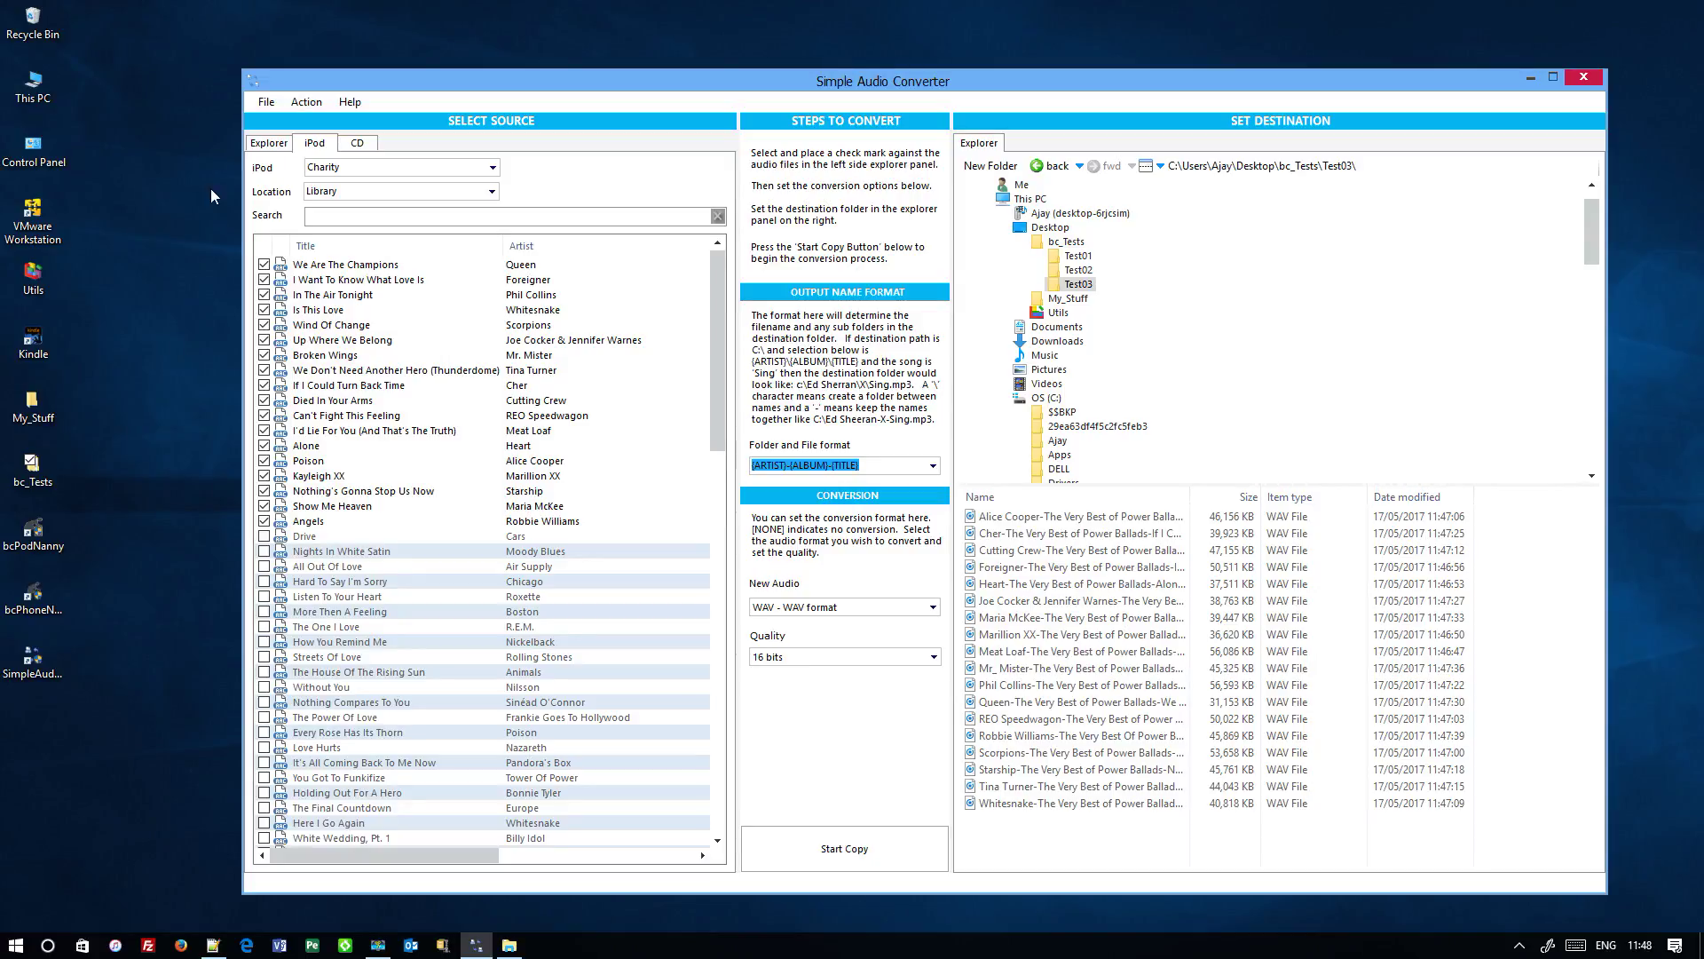
- Look through the How To Use topic in the program's help, and close both the help window and the converter
click(349, 101)
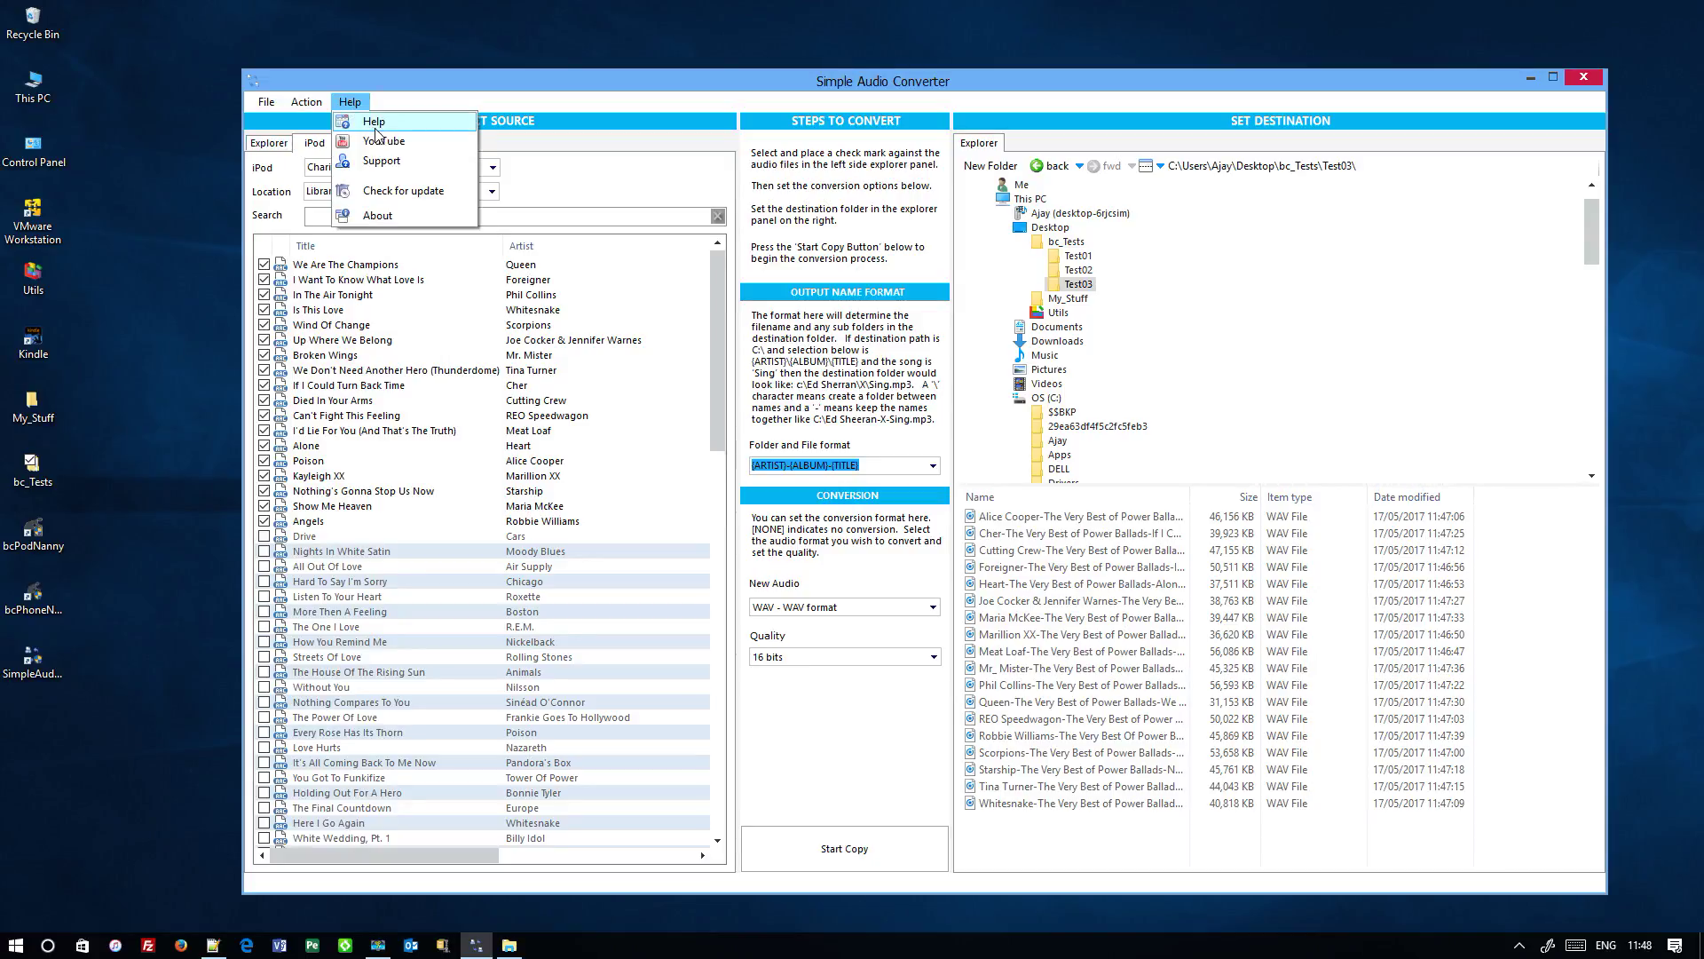
click(376, 122)
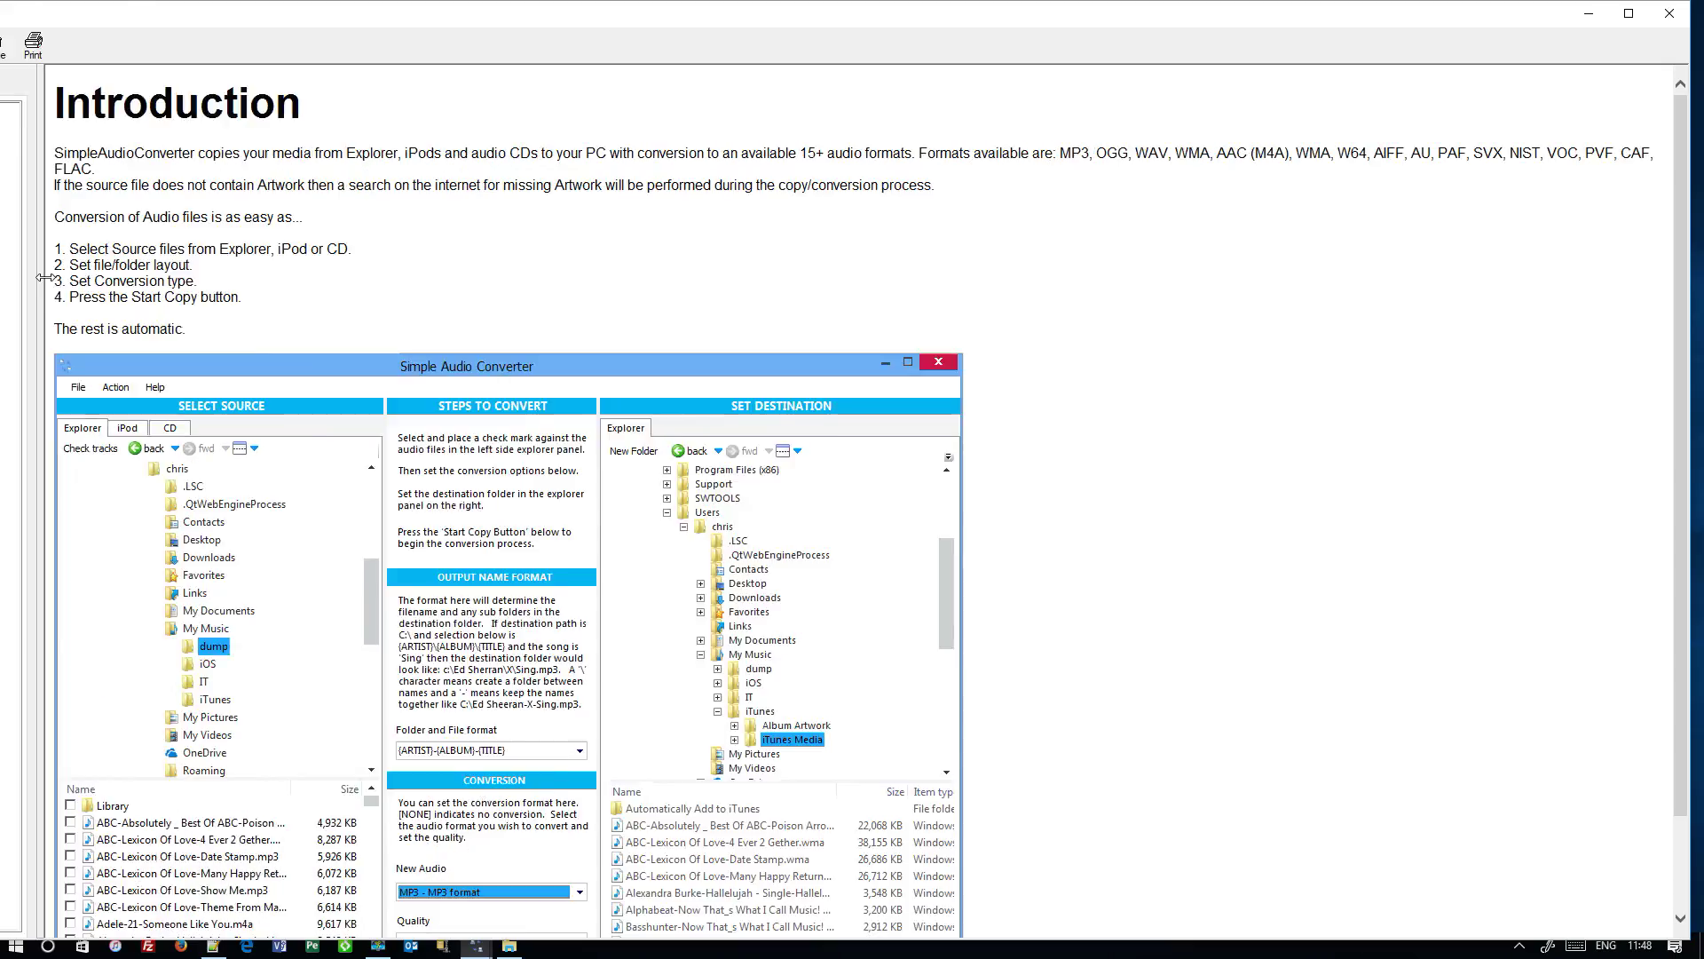
click(1628, 13)
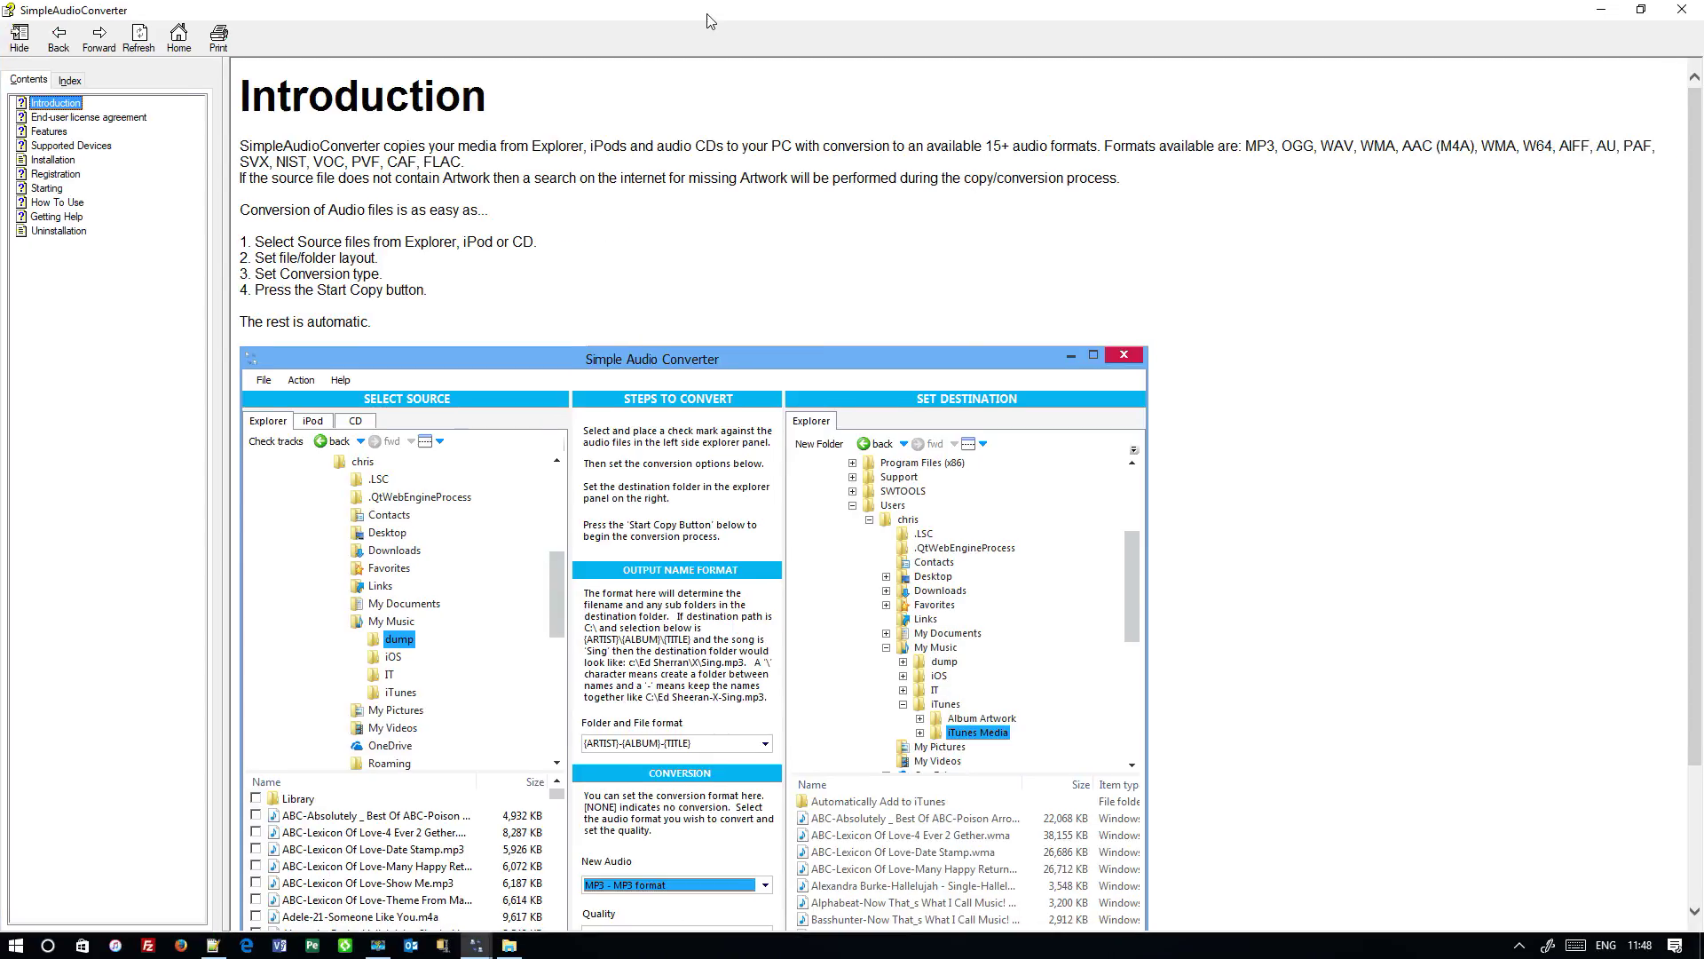
click(58, 203)
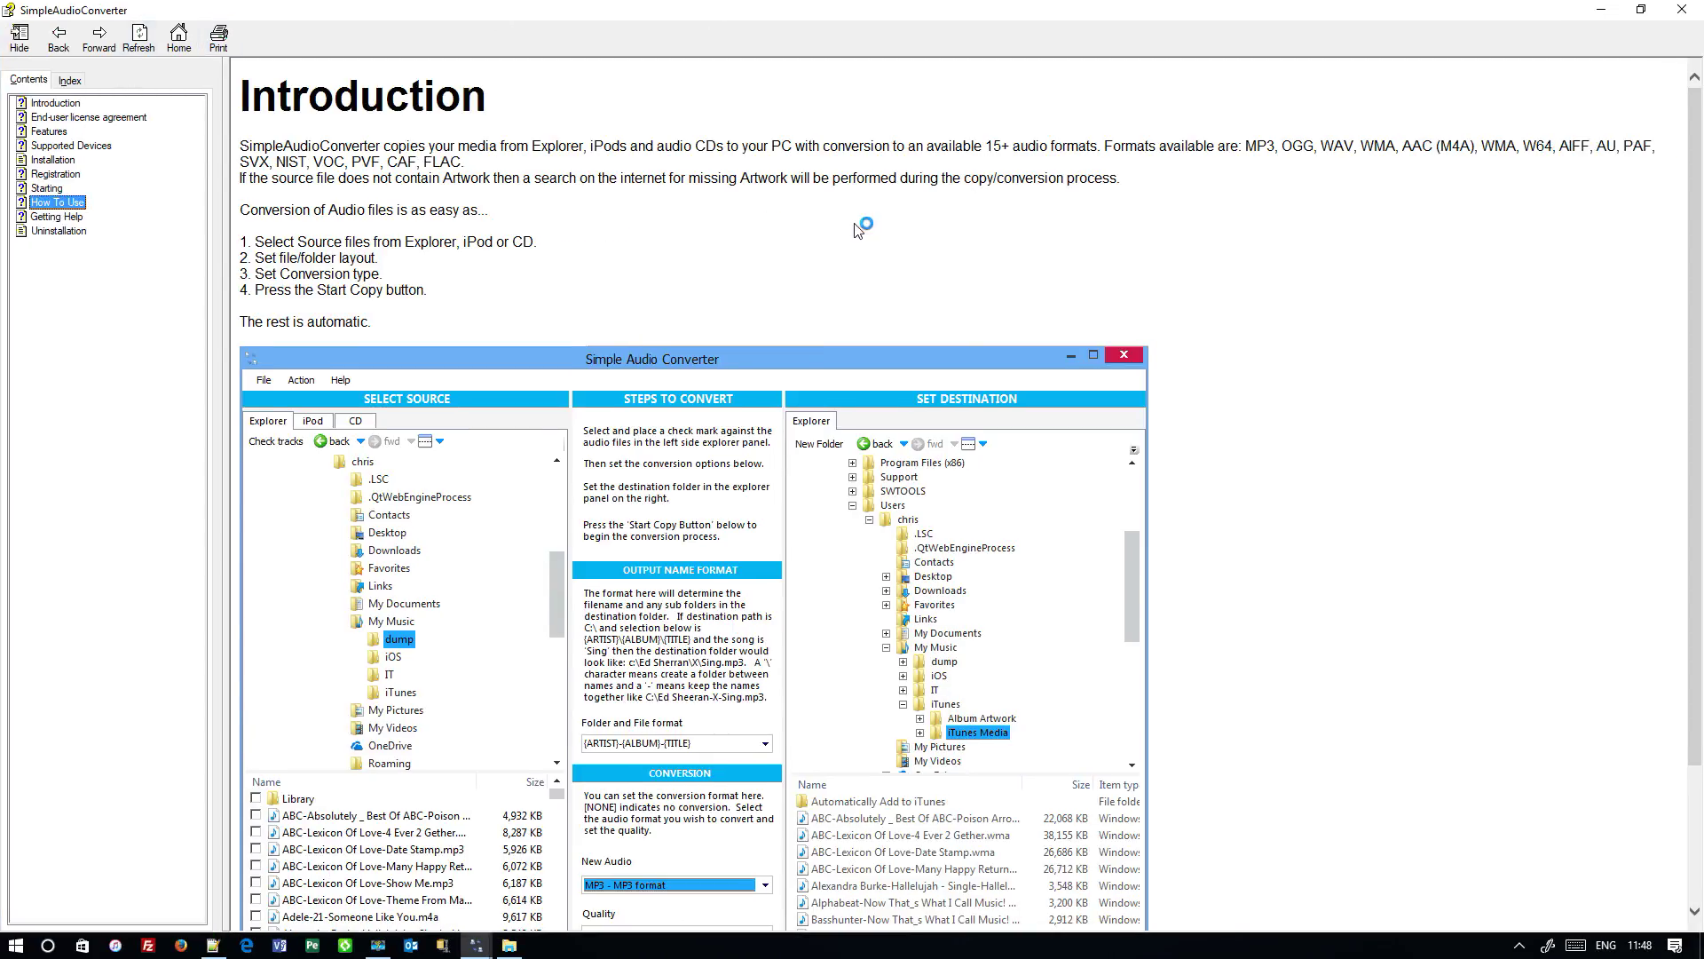
scroll(905, 280, down, 10)
scroll(908, 283, down, 6)
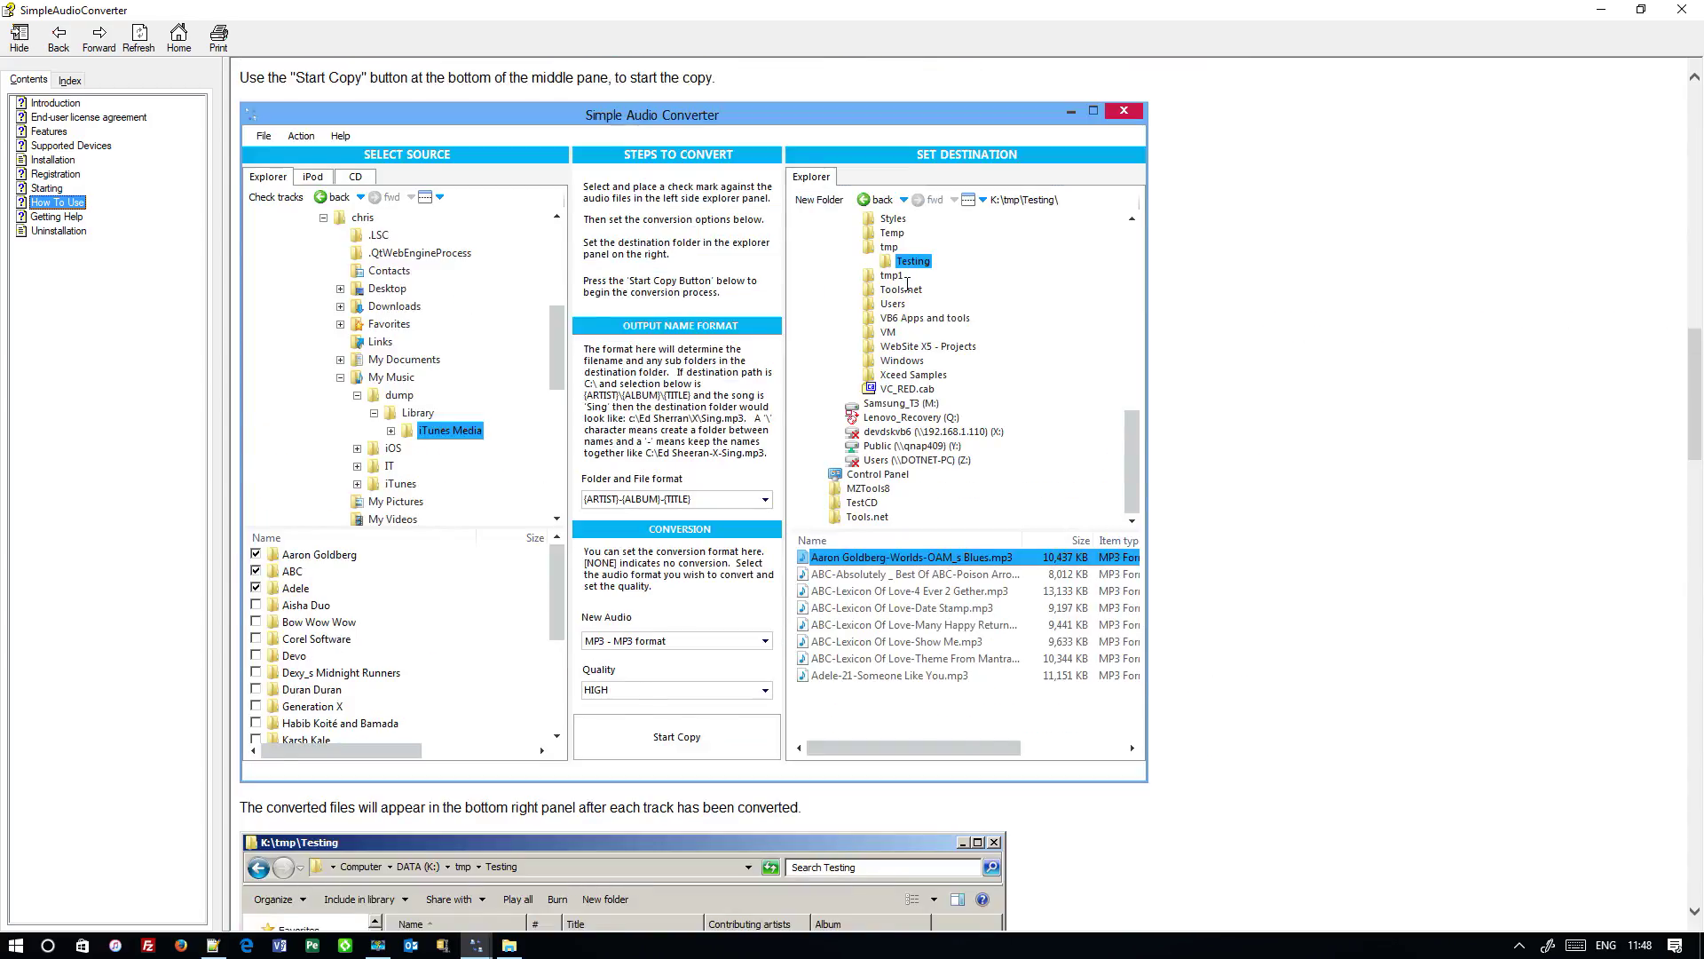
scroll(908, 282, up, 5)
click(1692, 11)
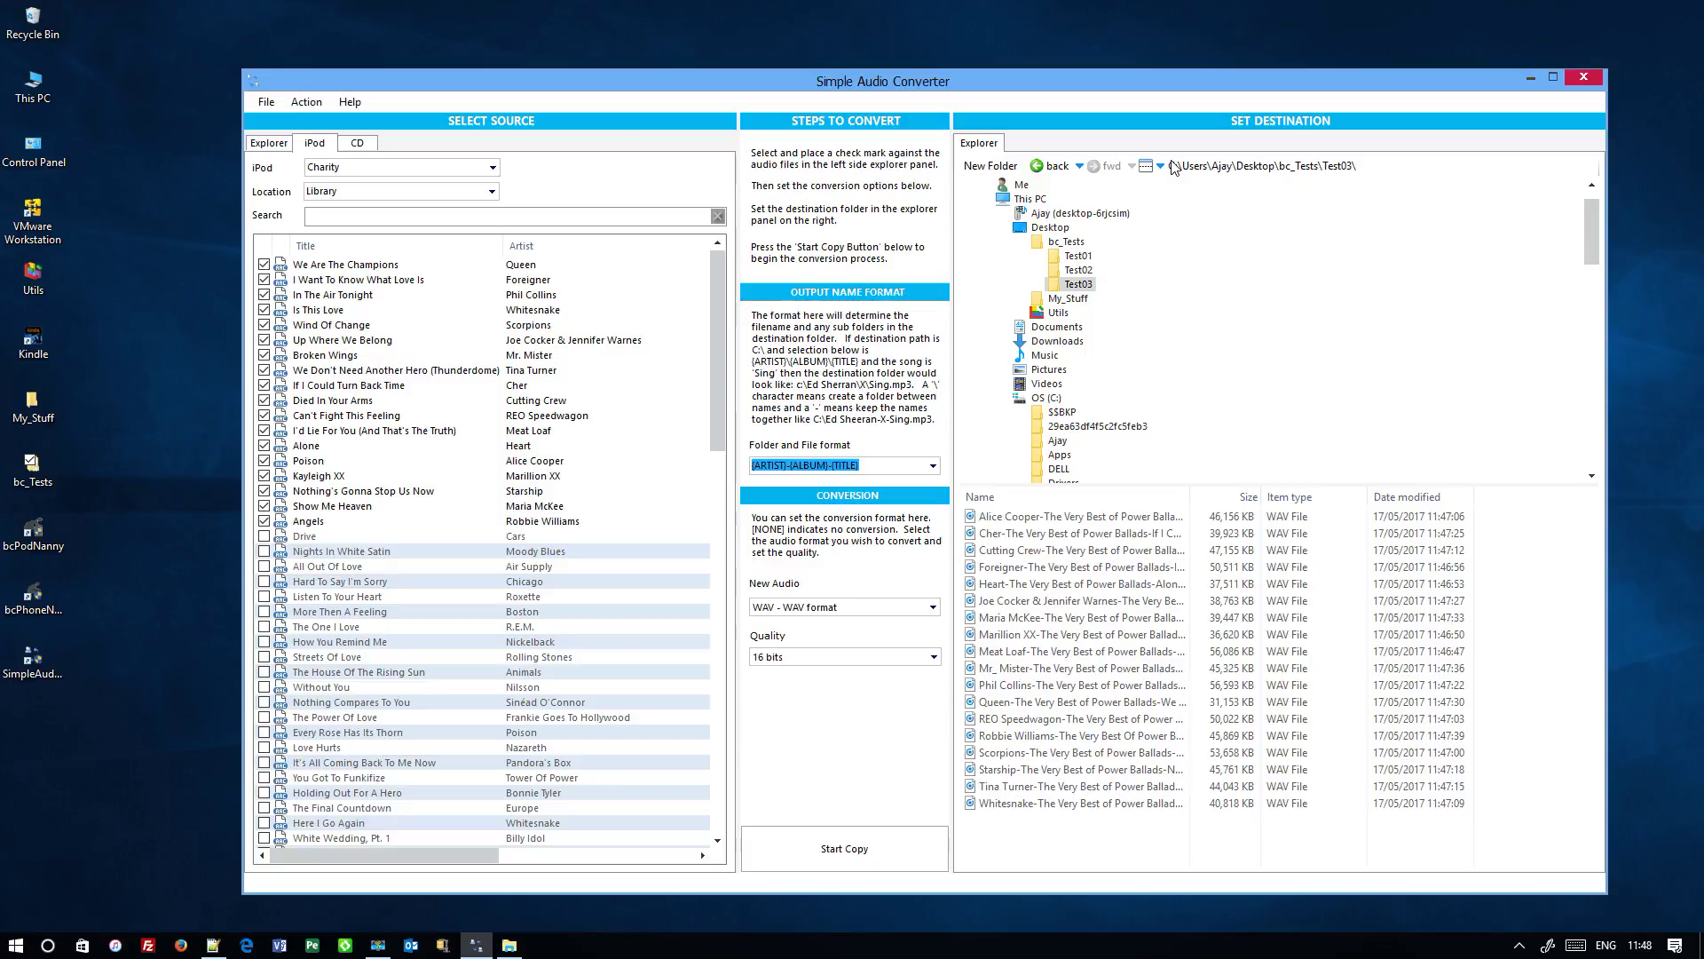
click(1587, 78)
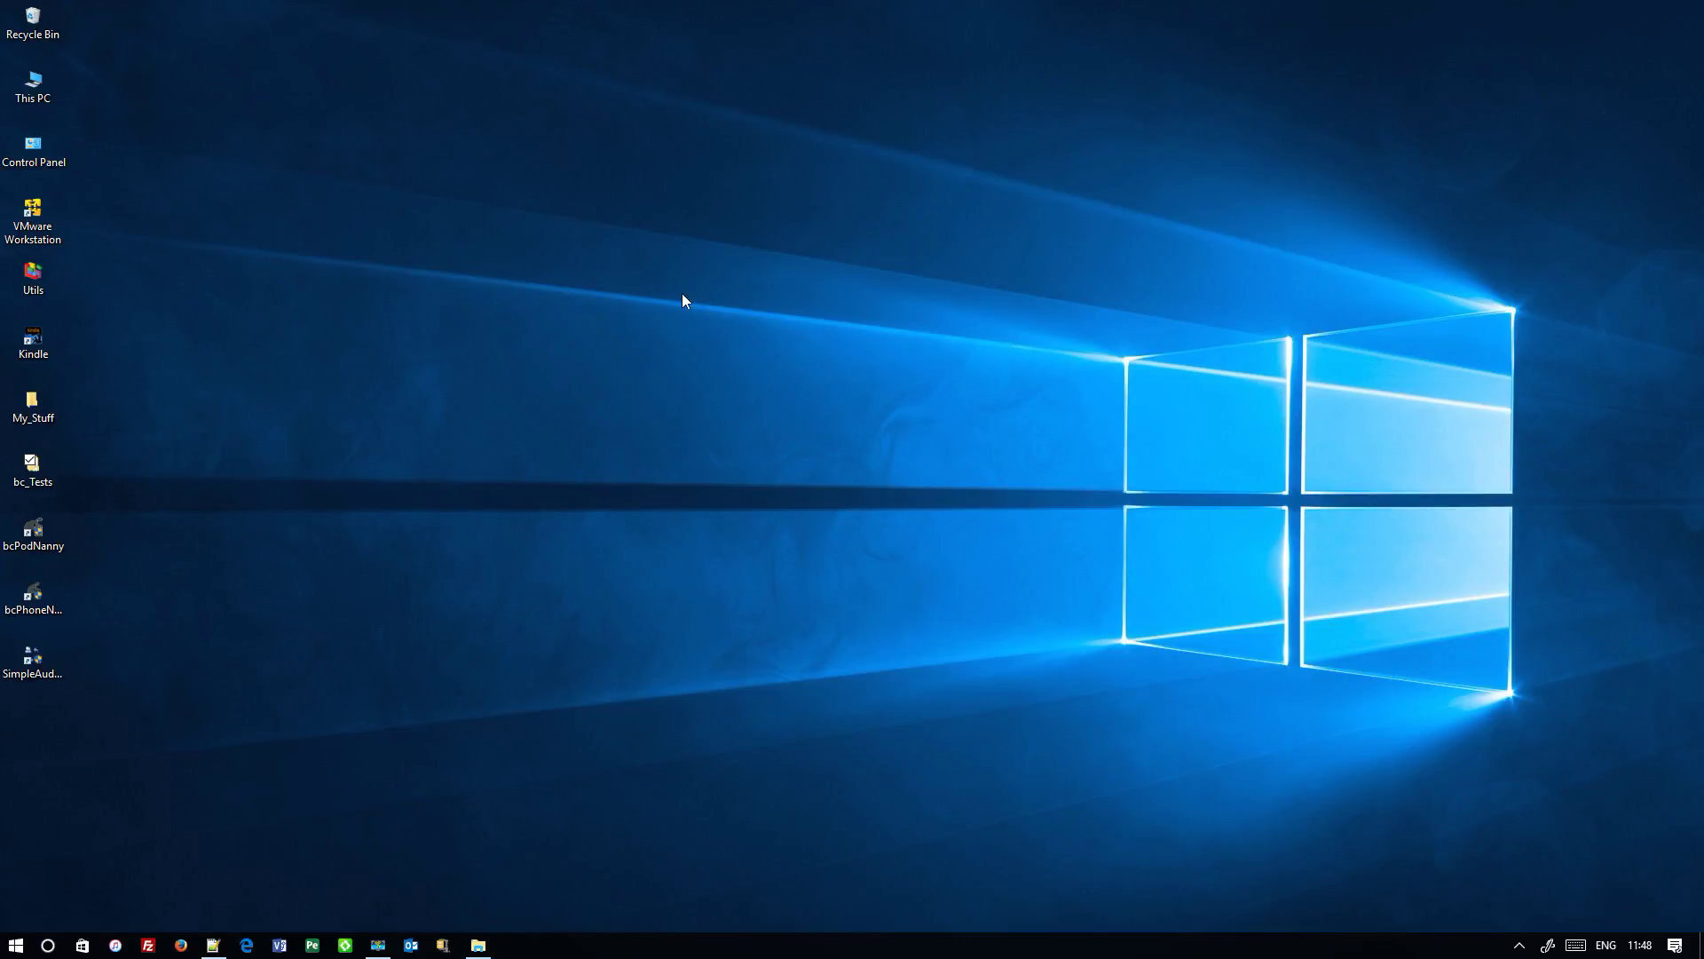